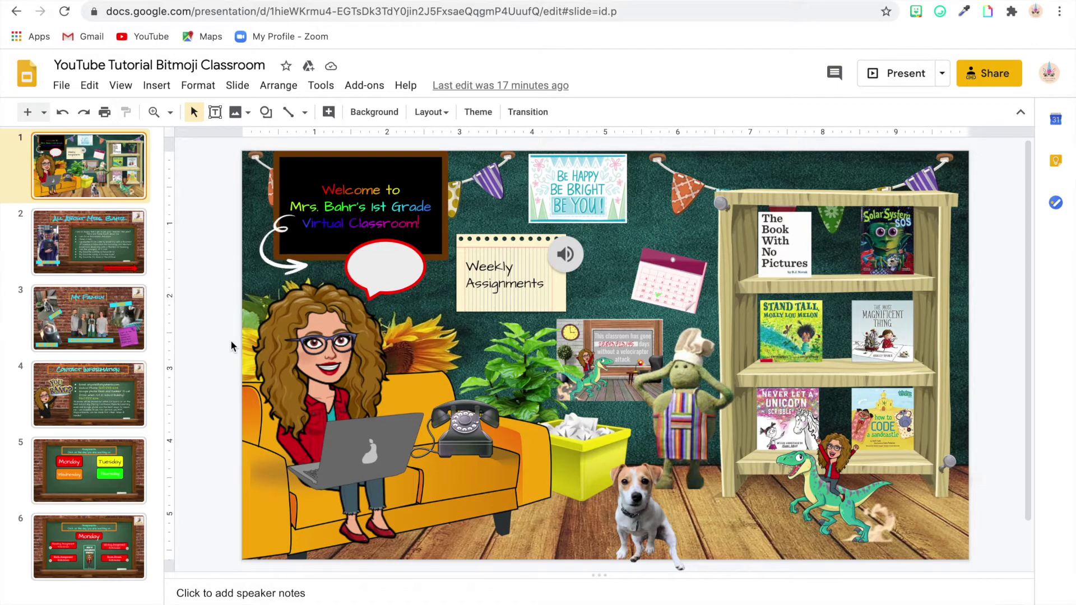
click(232, 347)
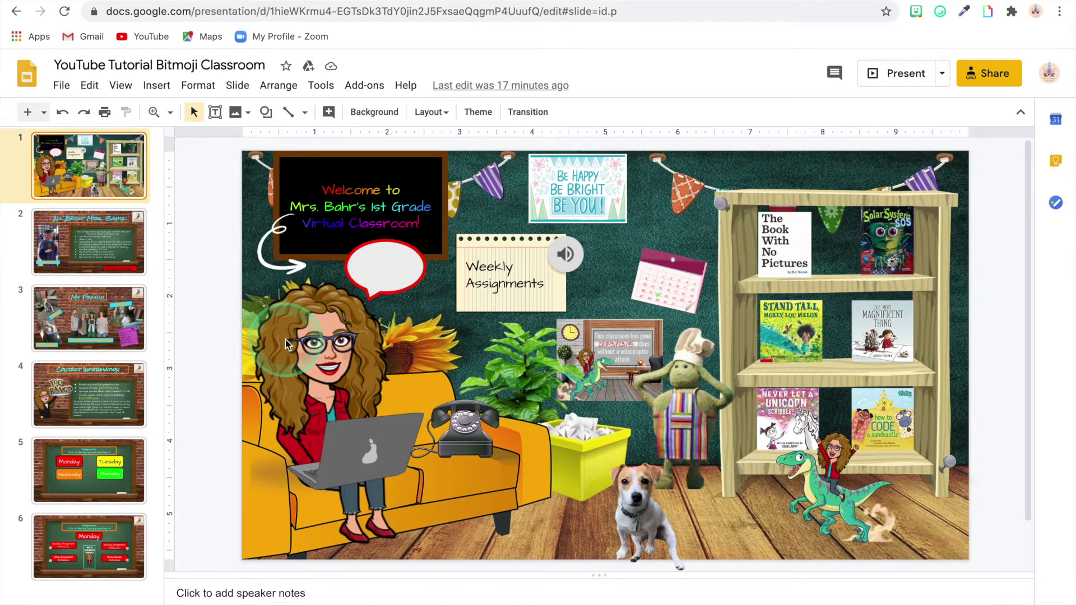
click(477, 296)
click(565, 255)
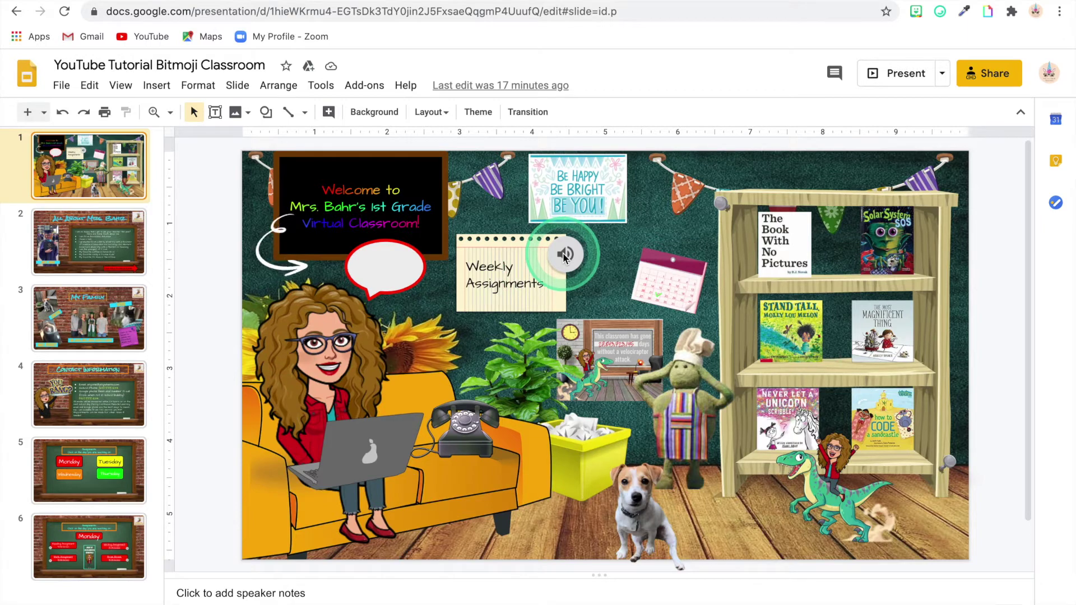
click(565, 255)
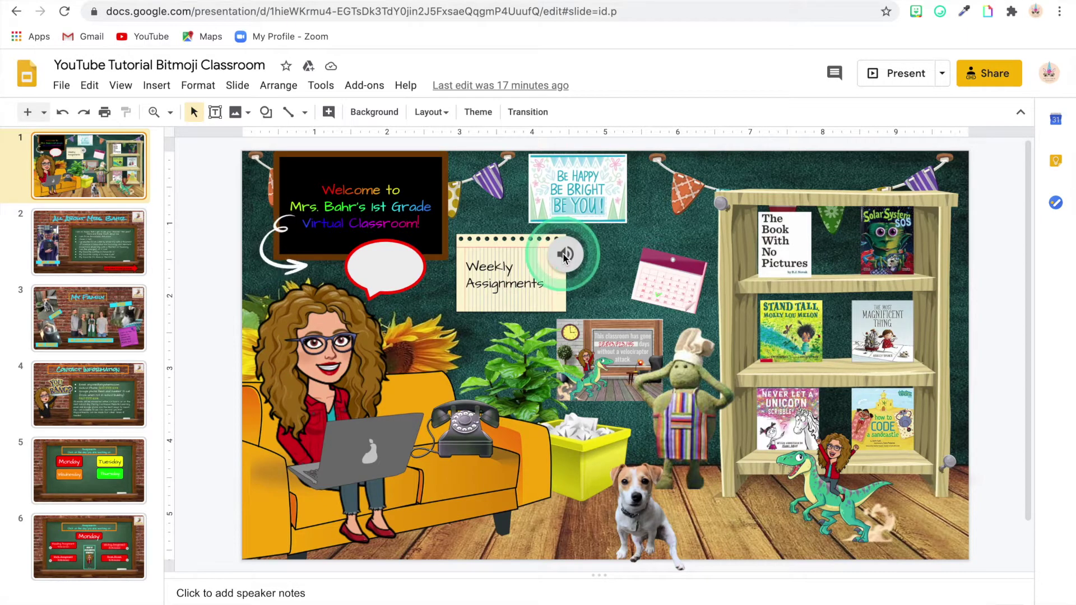
click(562, 304)
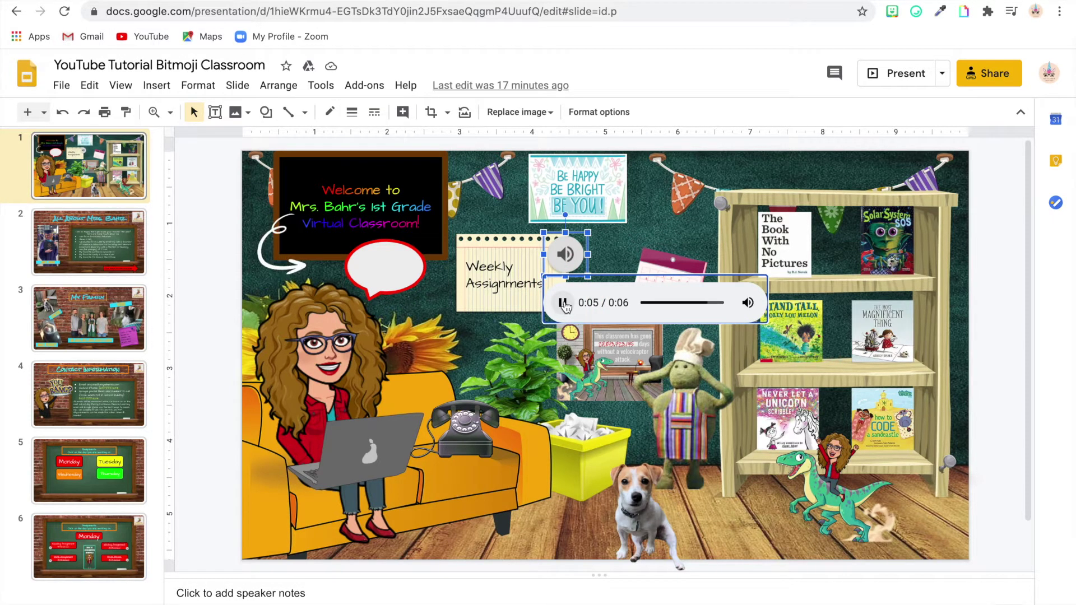
click(563, 304)
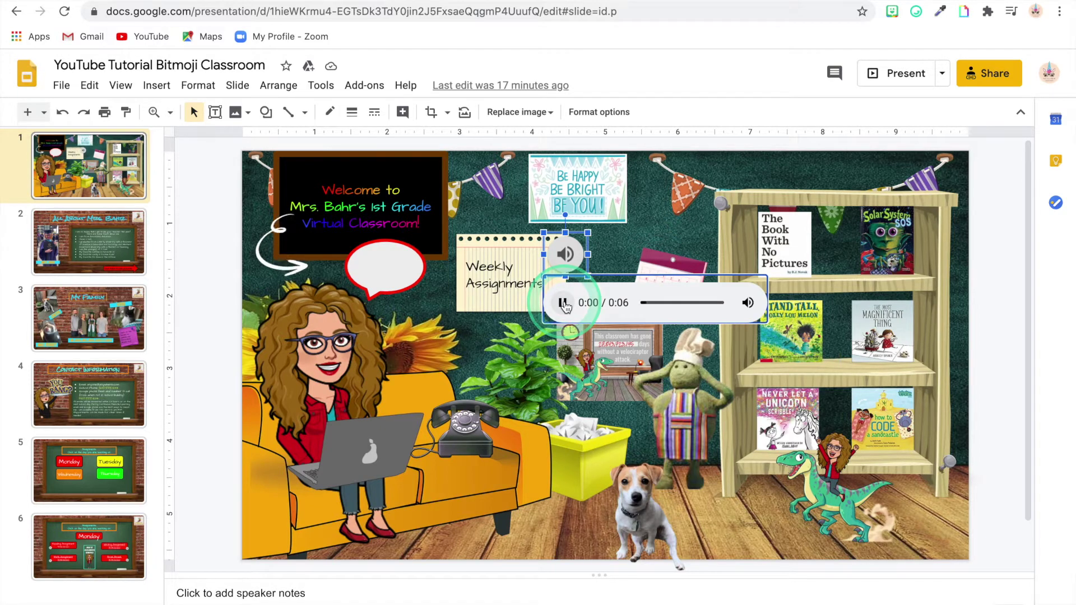
click(563, 303)
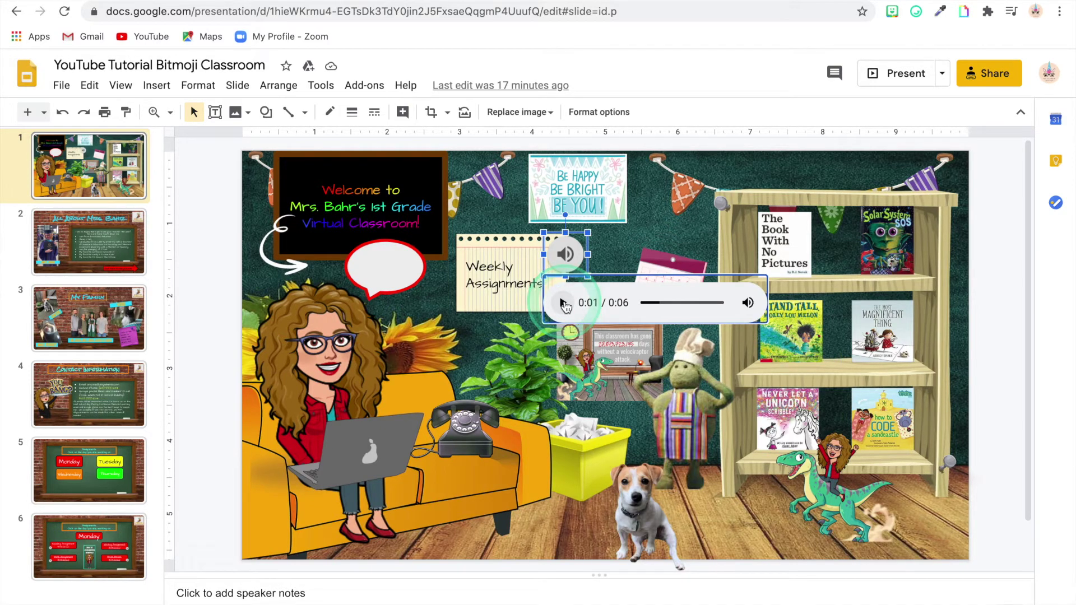
click(655, 238)
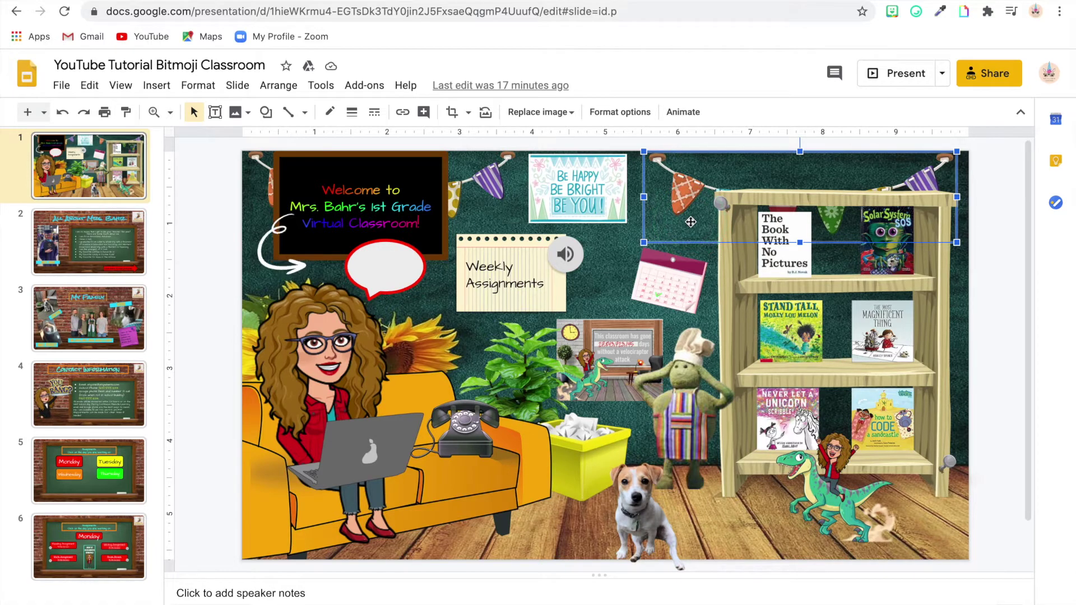
Browse the callout shapes in the Shape menu without adding one
click(562, 303)
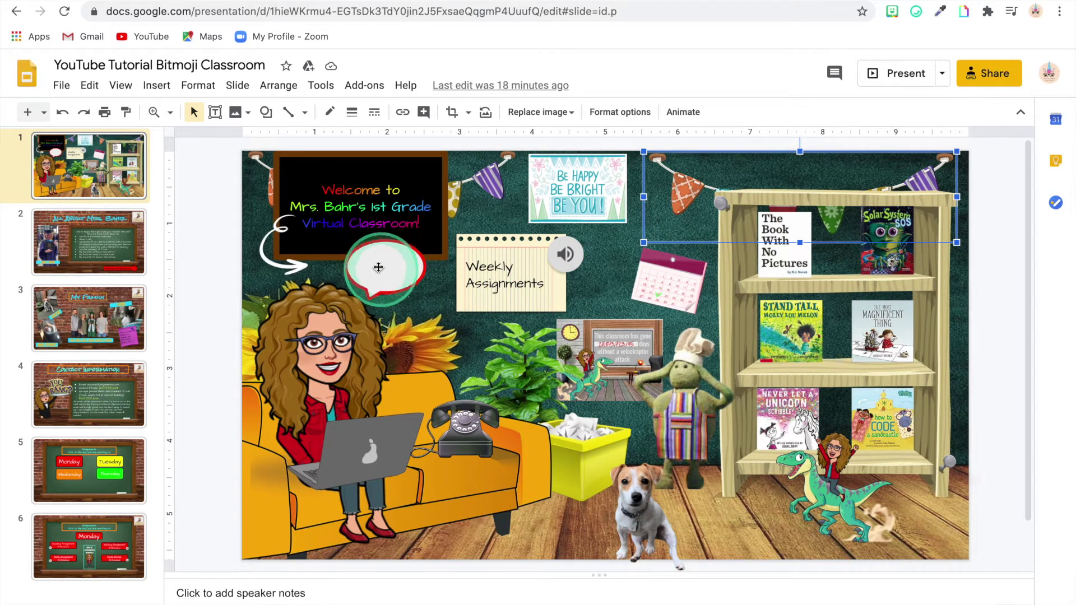
click(277, 157)
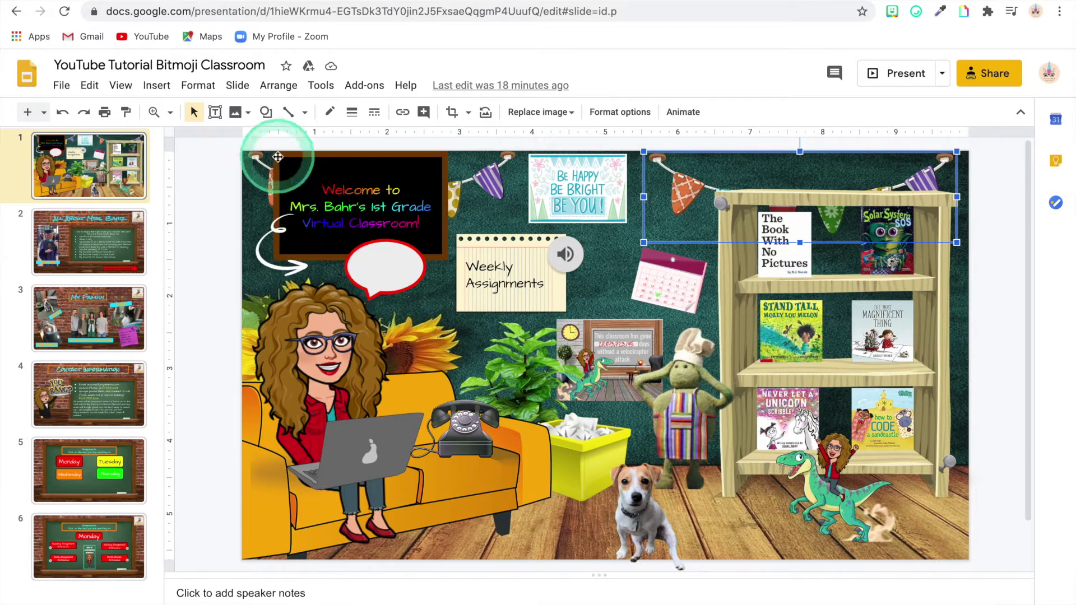
click(266, 112)
click(306, 188)
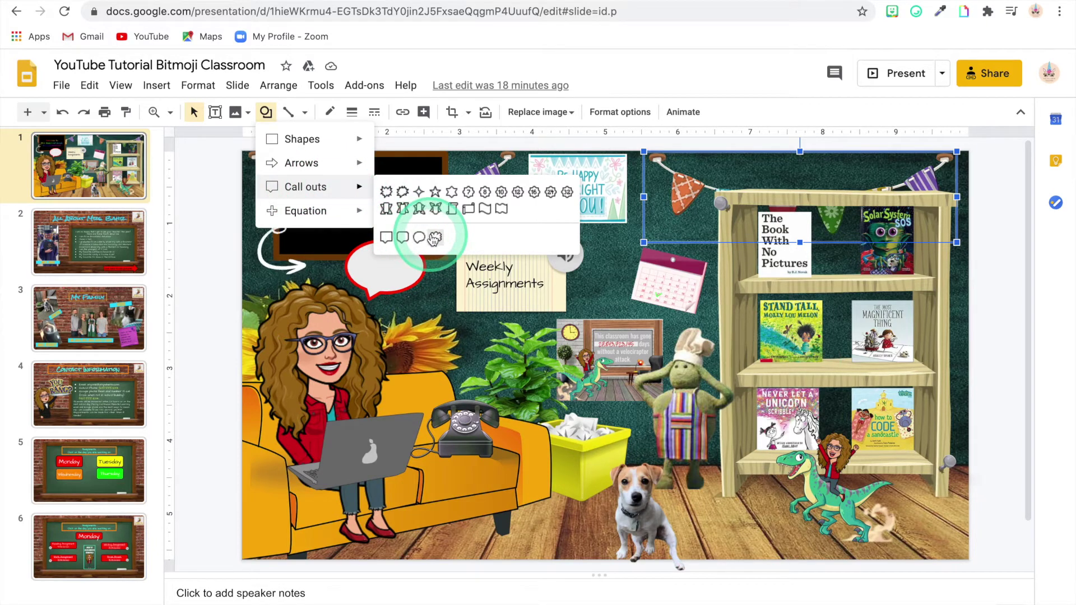
click(220, 264)
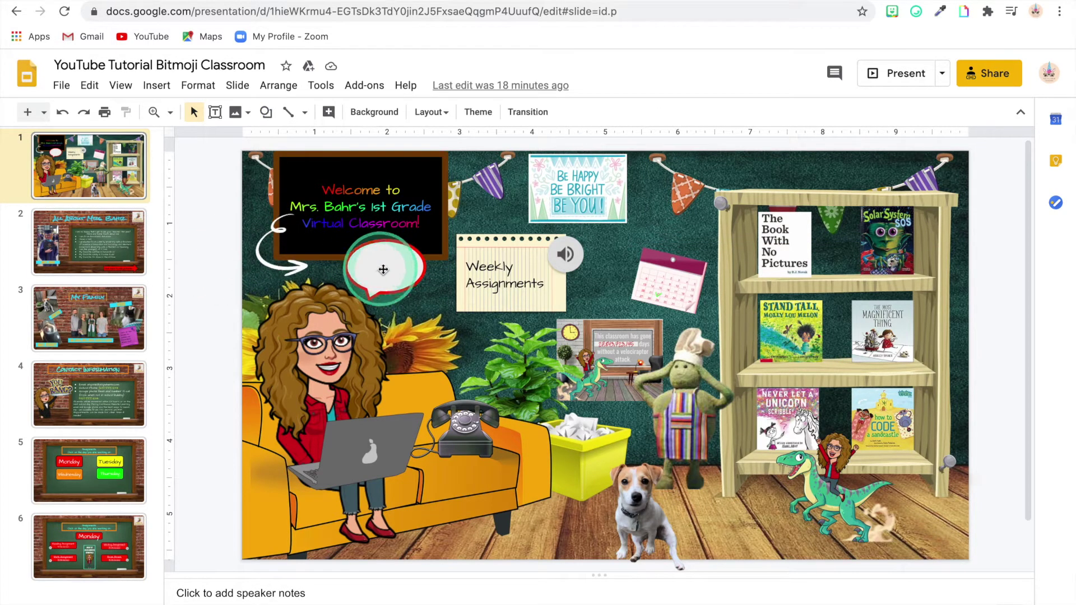
Give the white speech-bubble callout a 4px border weight
click(384, 269)
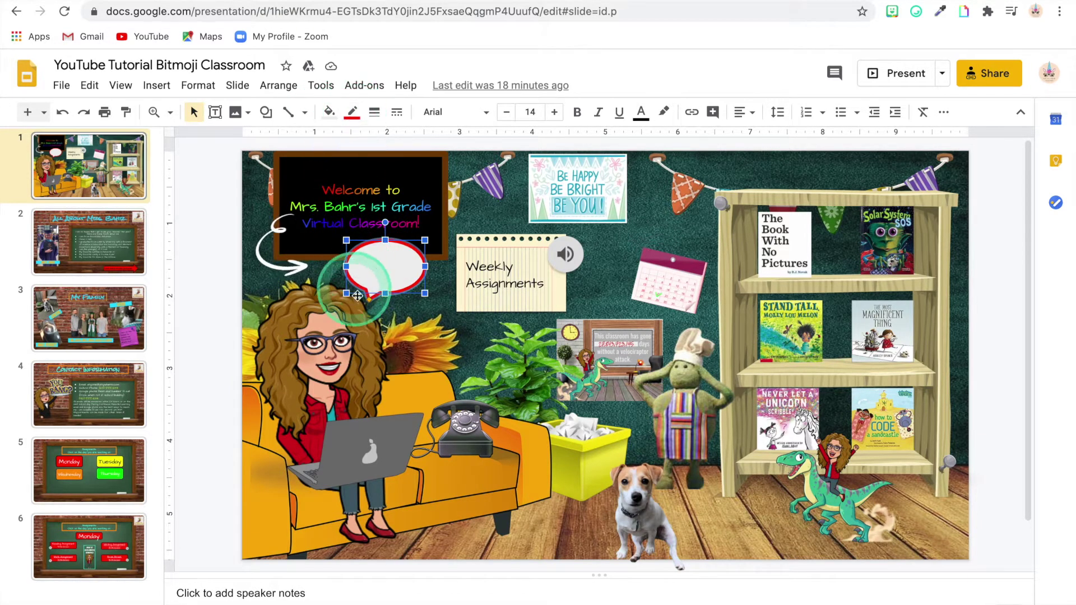
click(375, 115)
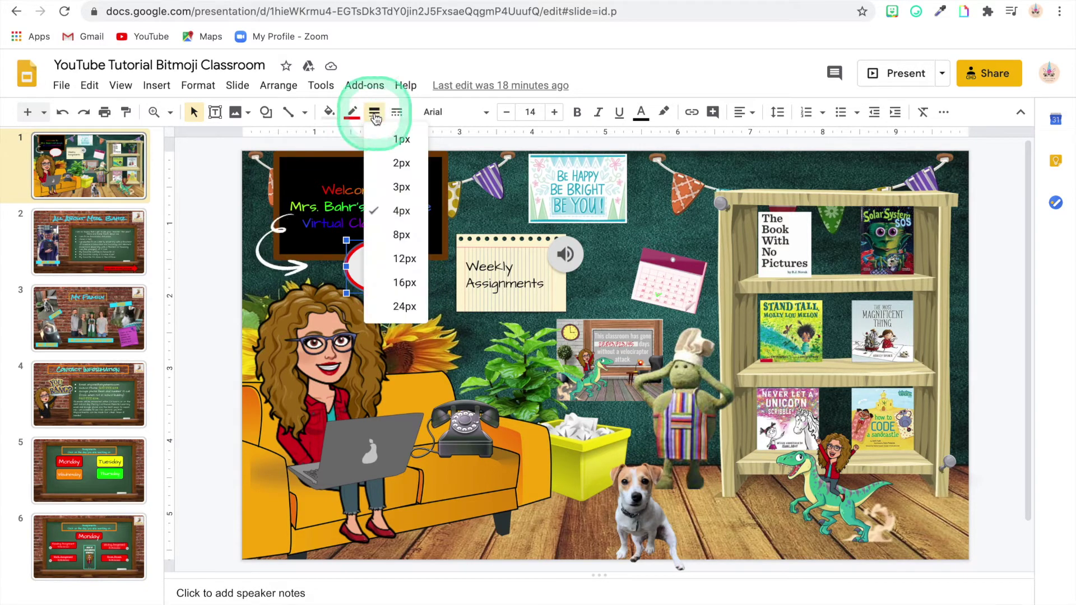
click(397, 214)
click(226, 277)
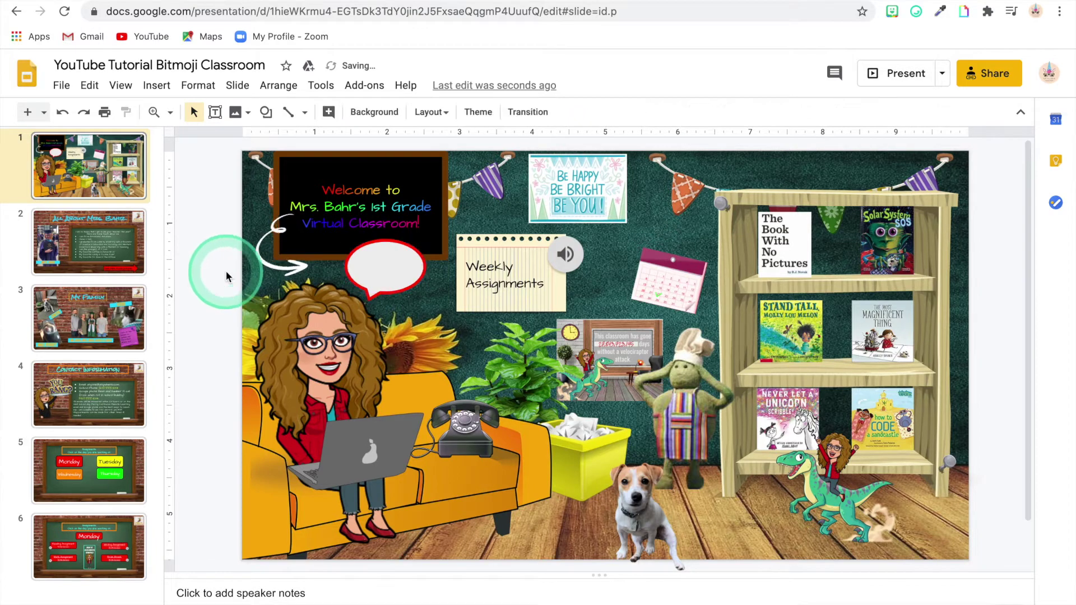
Select items on the slide, then start a new browser tab
click(384, 263)
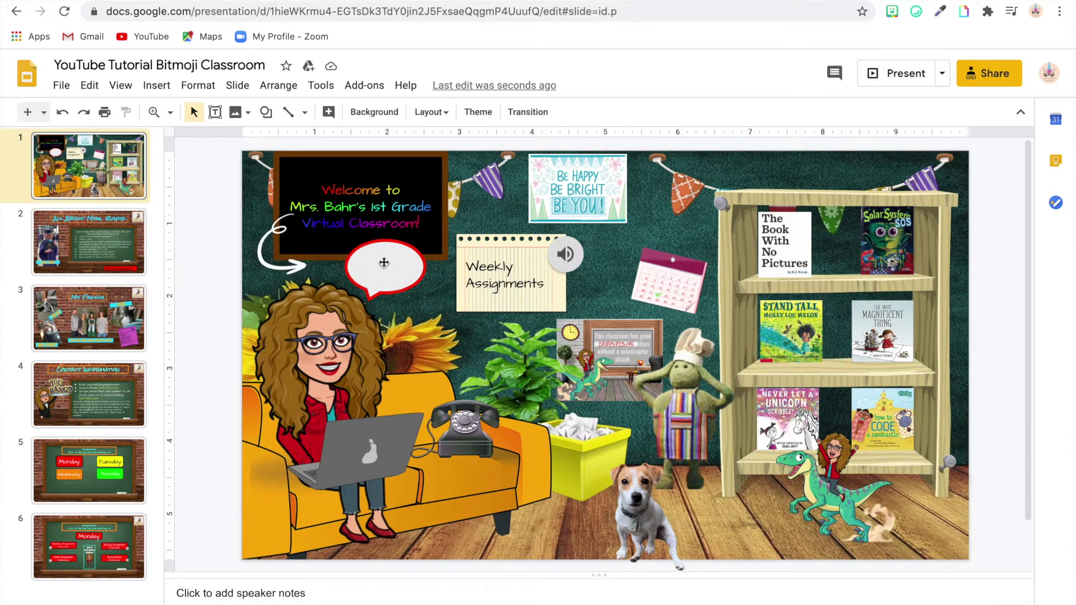
click(337, 223)
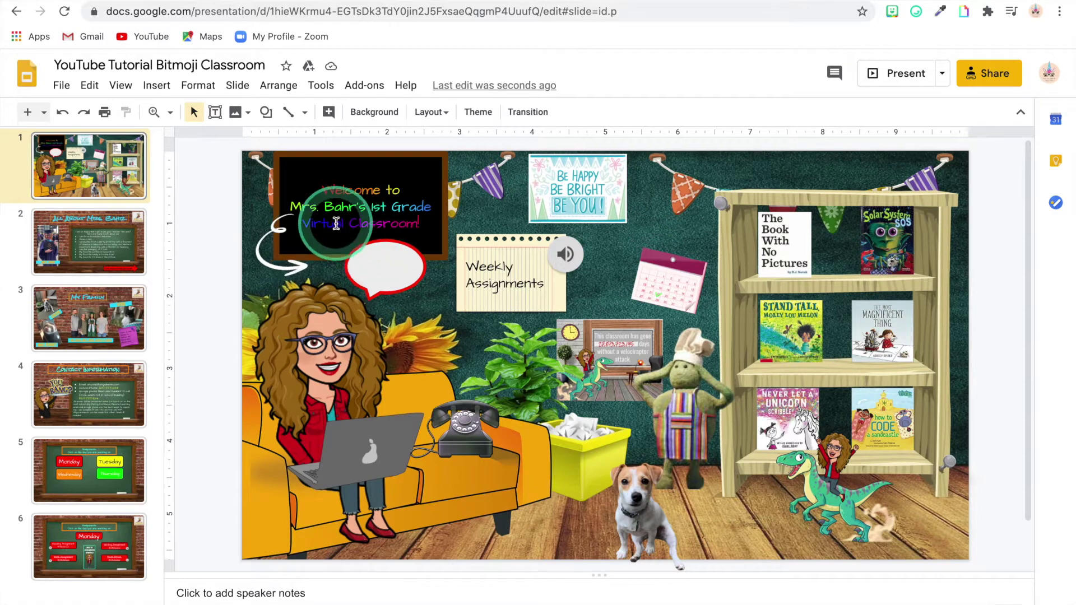
click(294, 214)
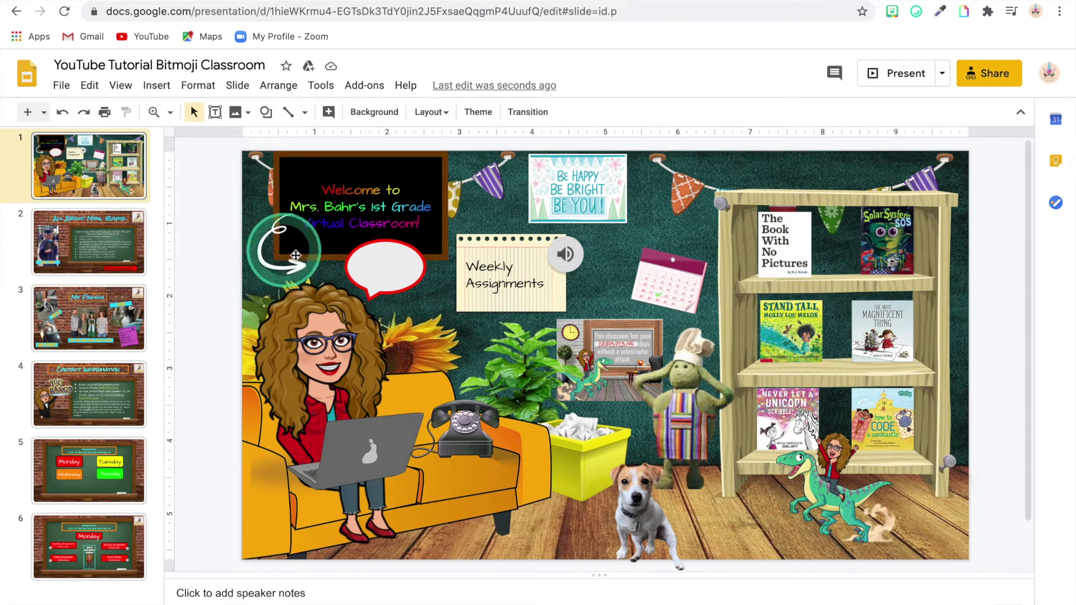
click(332, 264)
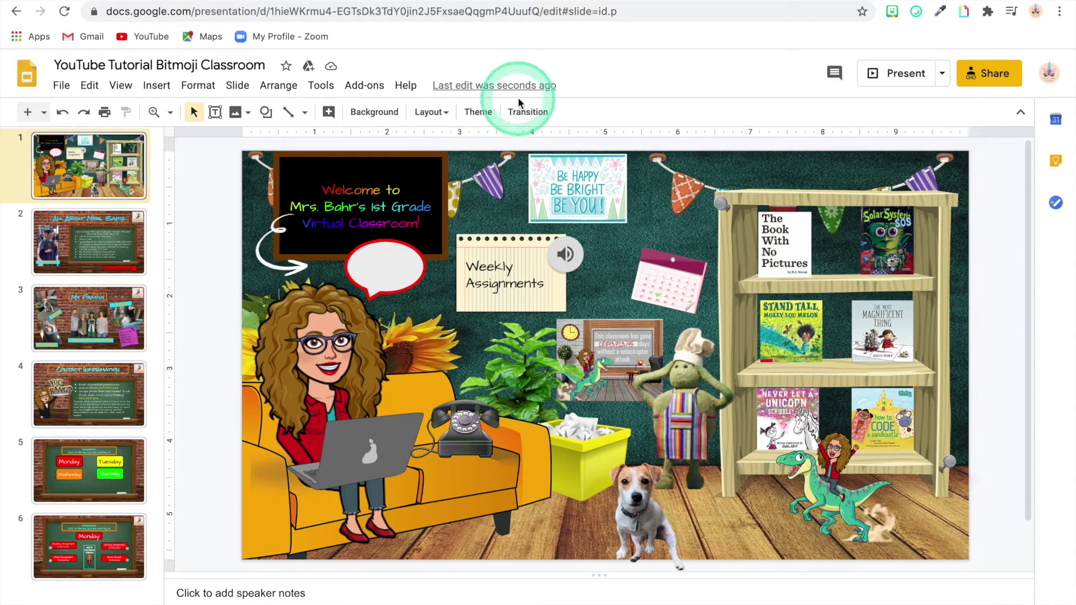
click(564, 7)
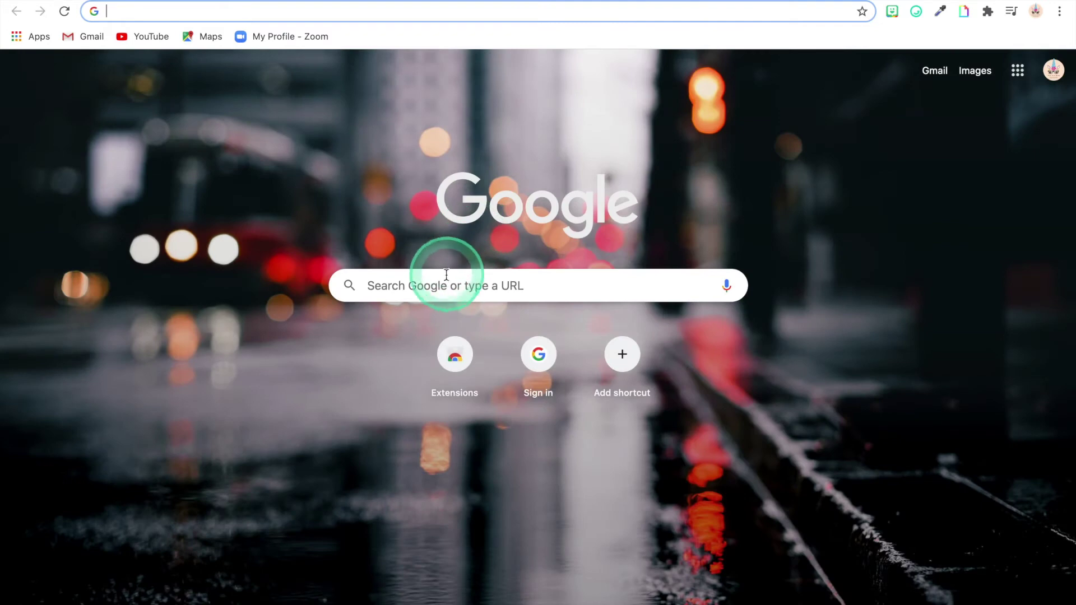
Search Google for 'vocaroo' and go to the Vocaroo online voice recorder site
click(447, 280)
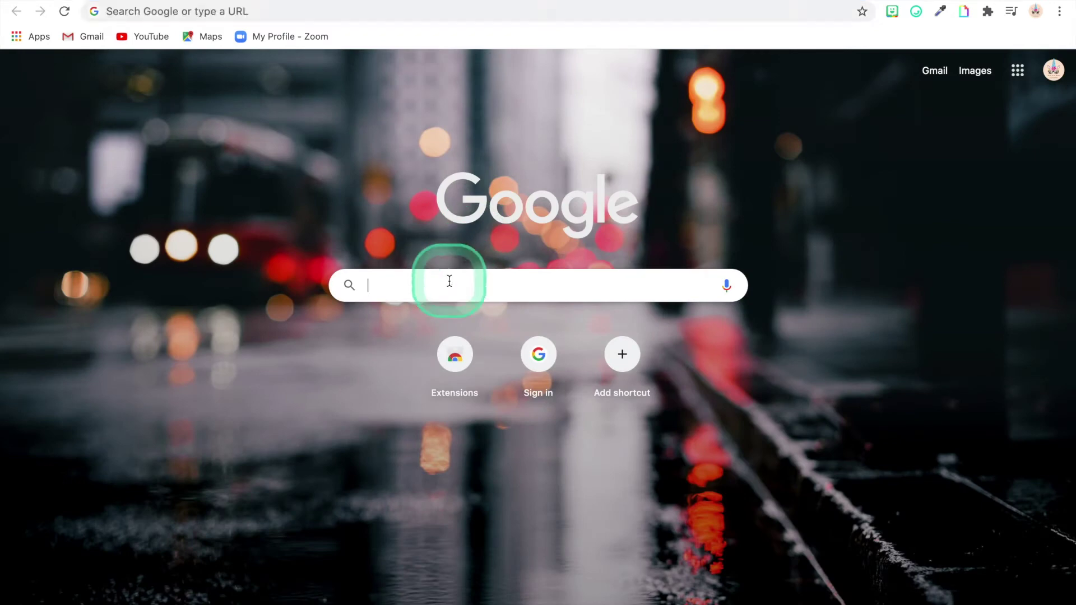
text(voca)
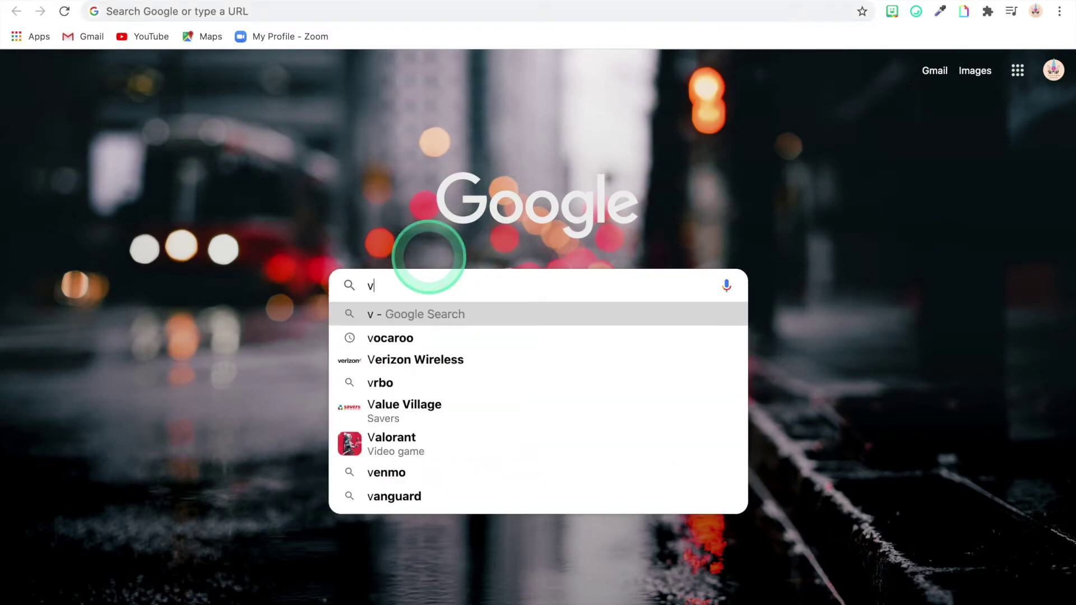
click(399, 338)
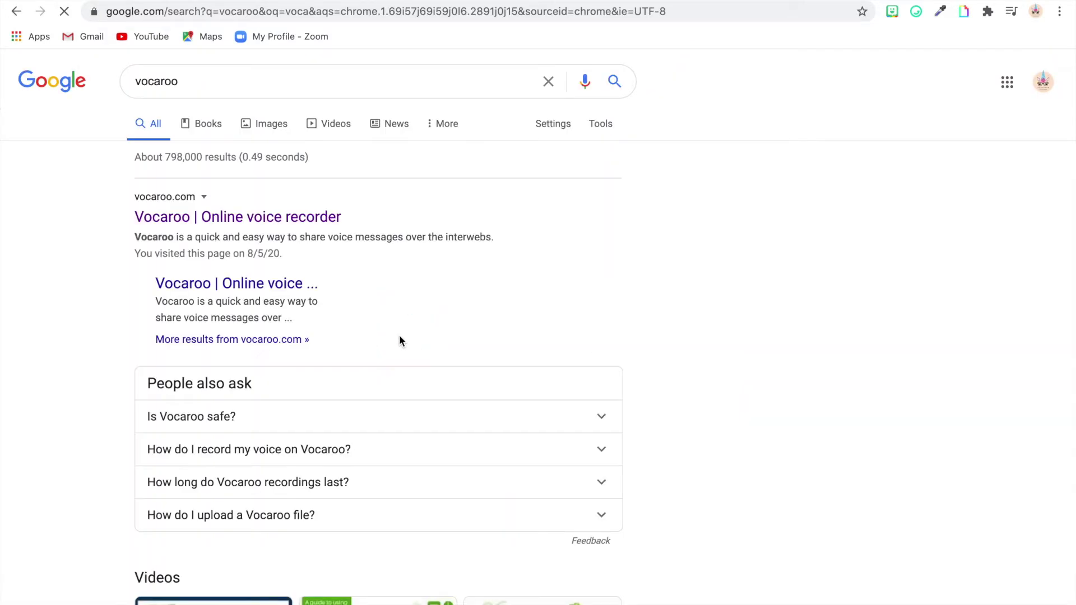
click(396, 329)
click(331, 234)
click(323, 219)
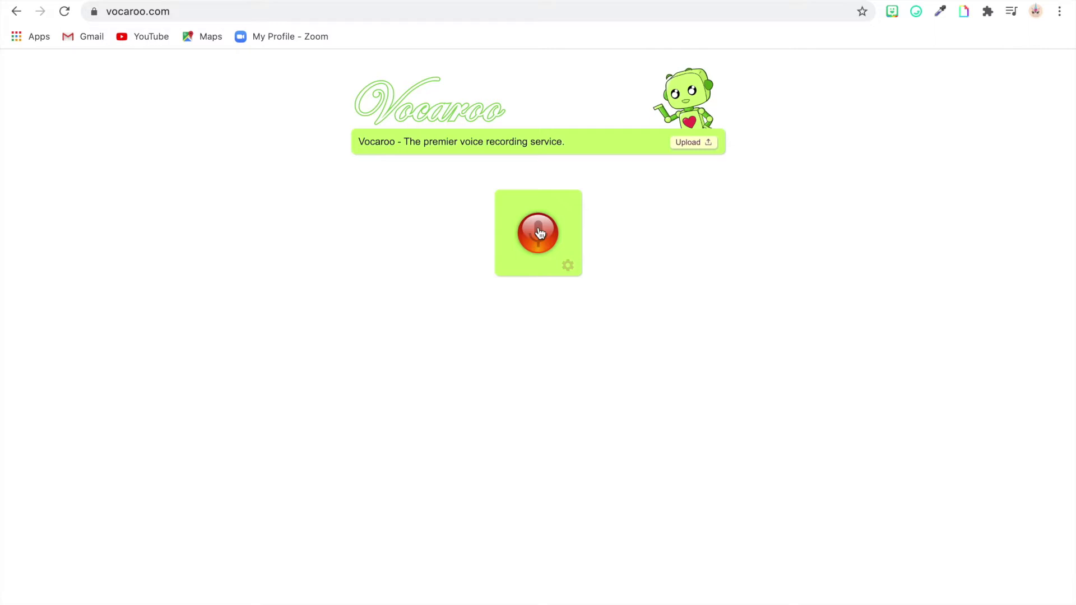
Record a 6-second voice message, save it with a share link, and download it
click(538, 233)
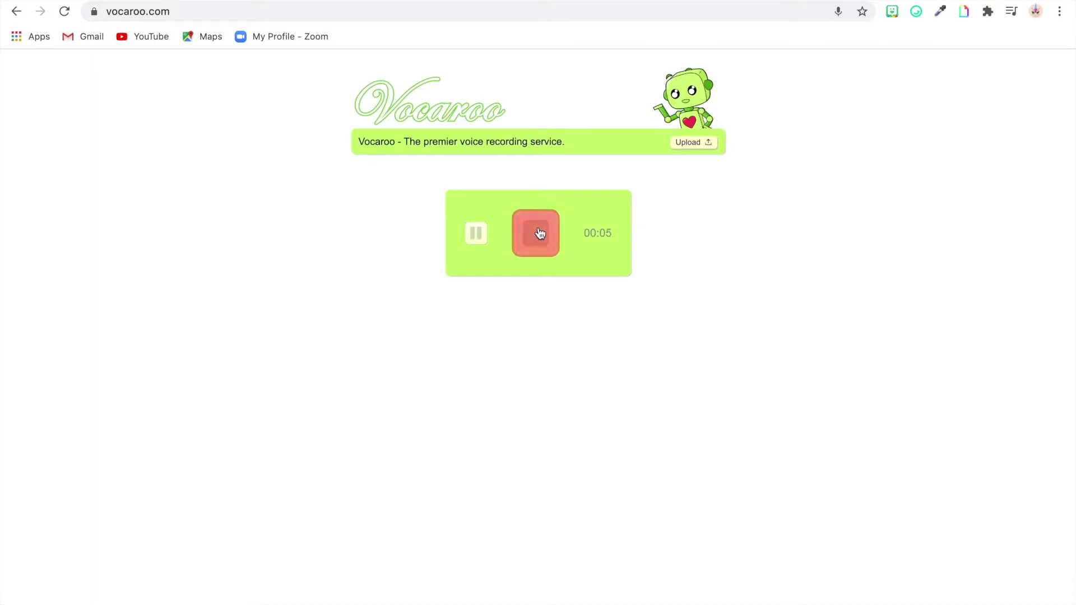
click(538, 232)
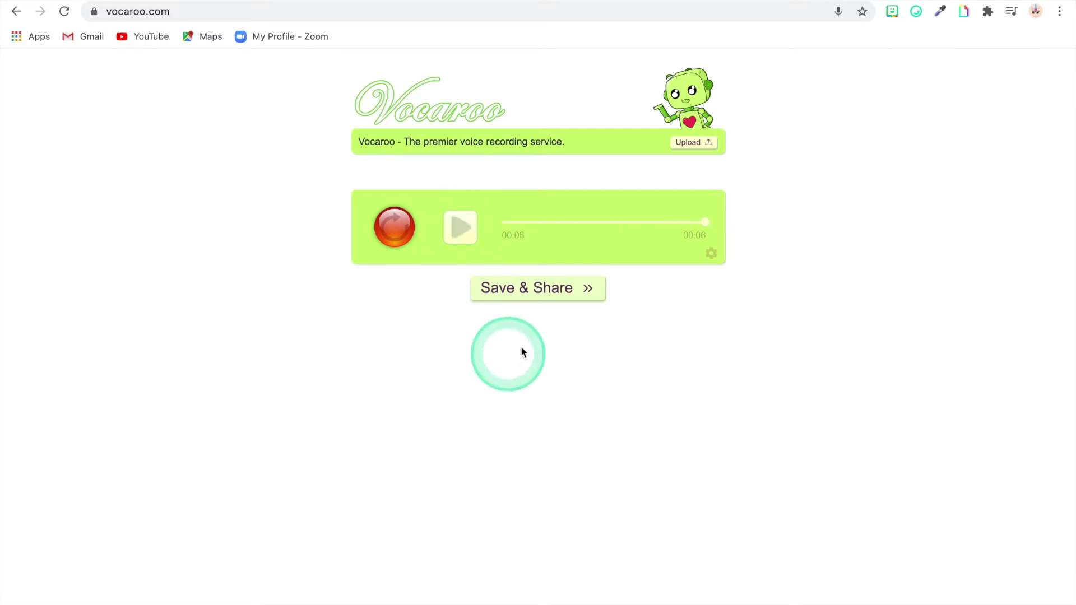
click(538, 295)
click(579, 322)
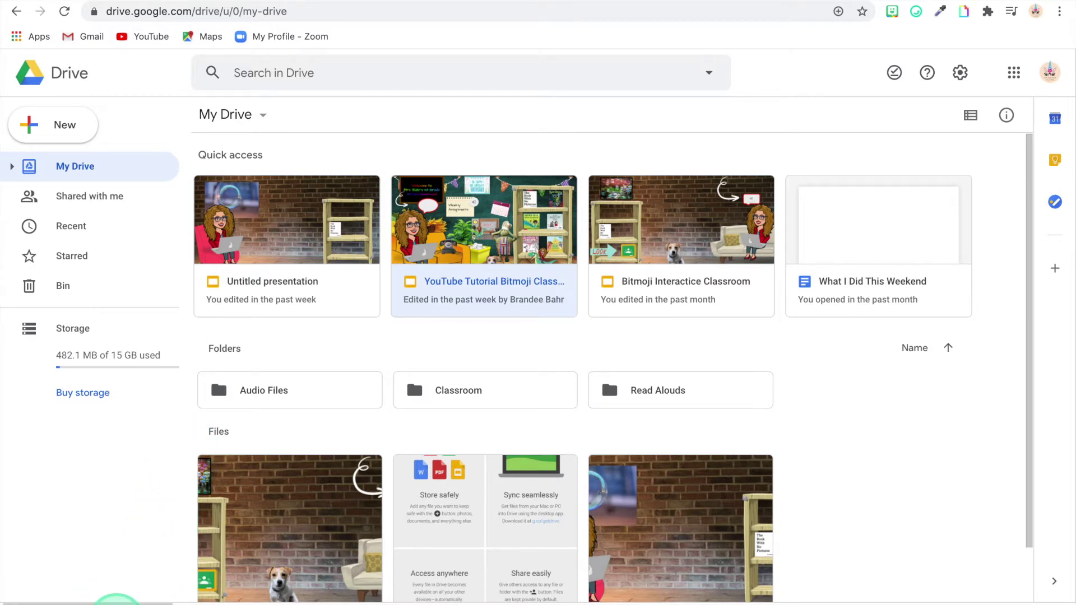
Upload the downloaded Vocaroo file into the Audio Files folder and dismiss the notice
drag(116, 603, 284, 383)
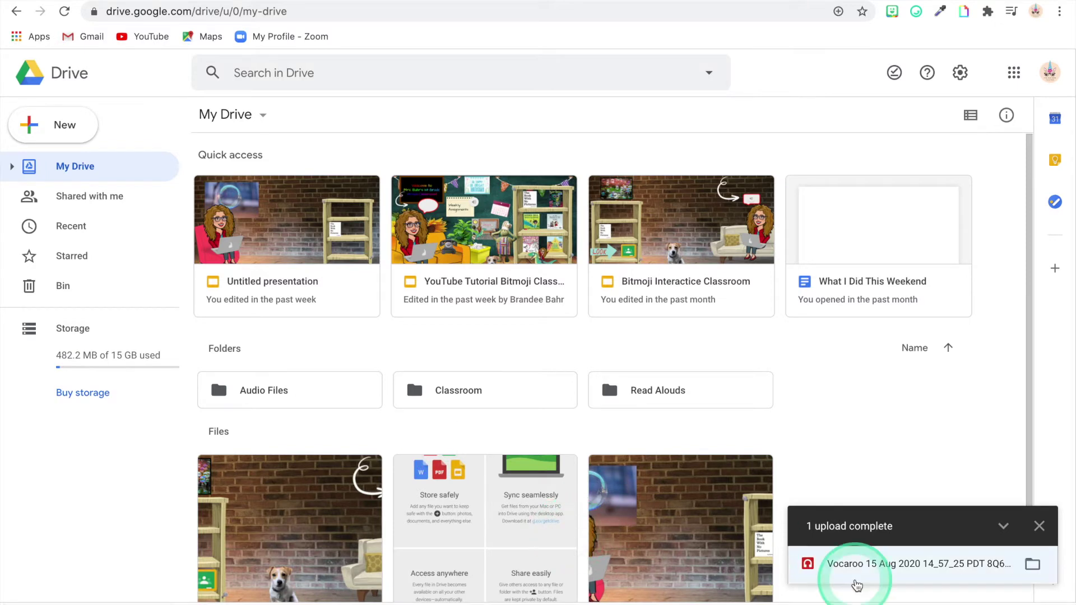
click(1038, 527)
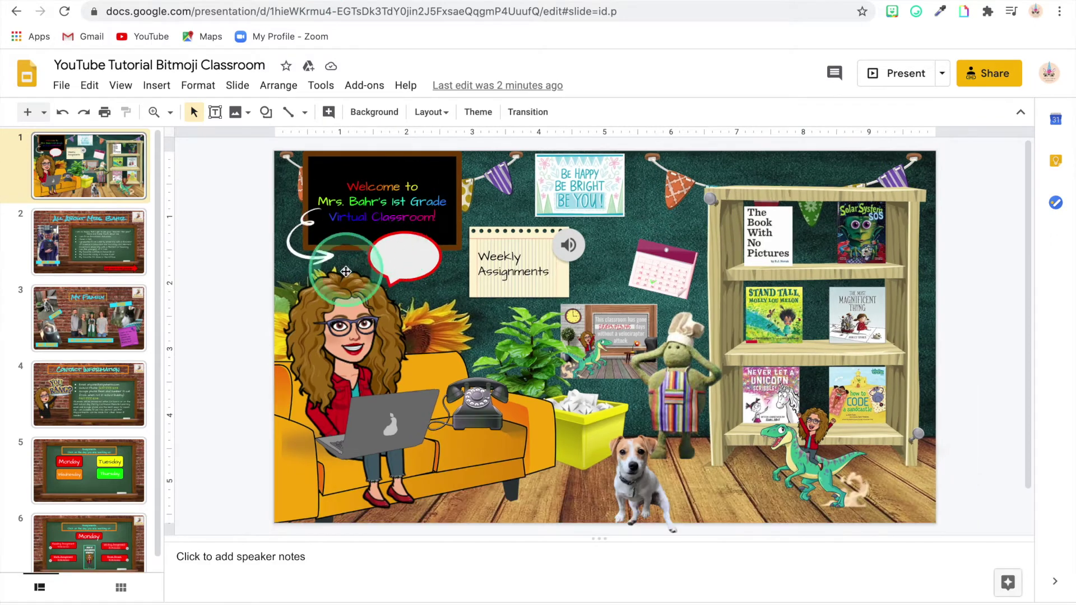
Select the speech bubble, cancel the empty link box, and bring up the Insert menu
click(402, 260)
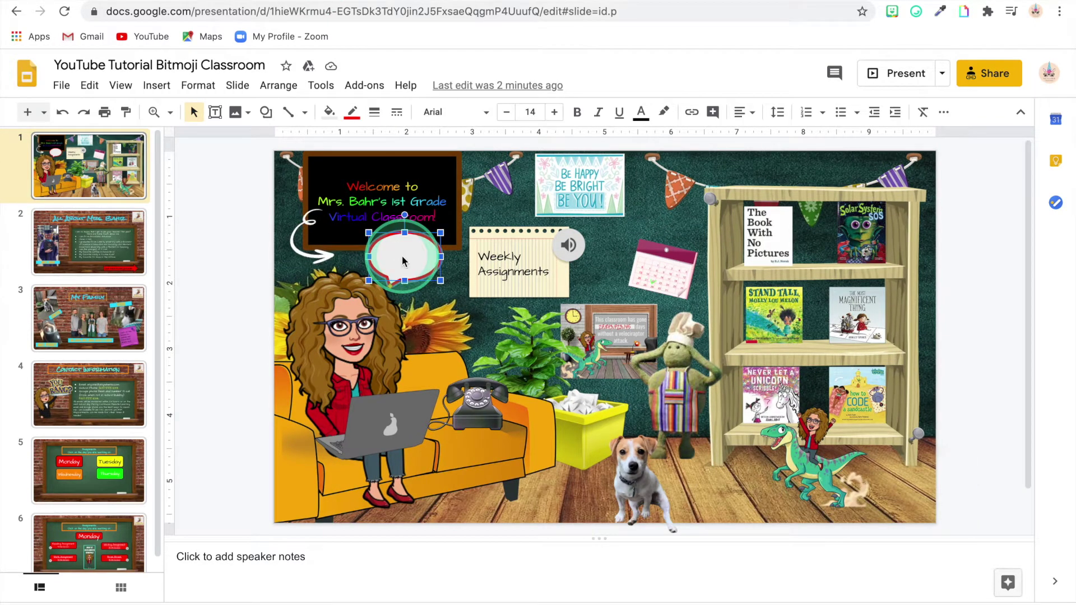
click(693, 115)
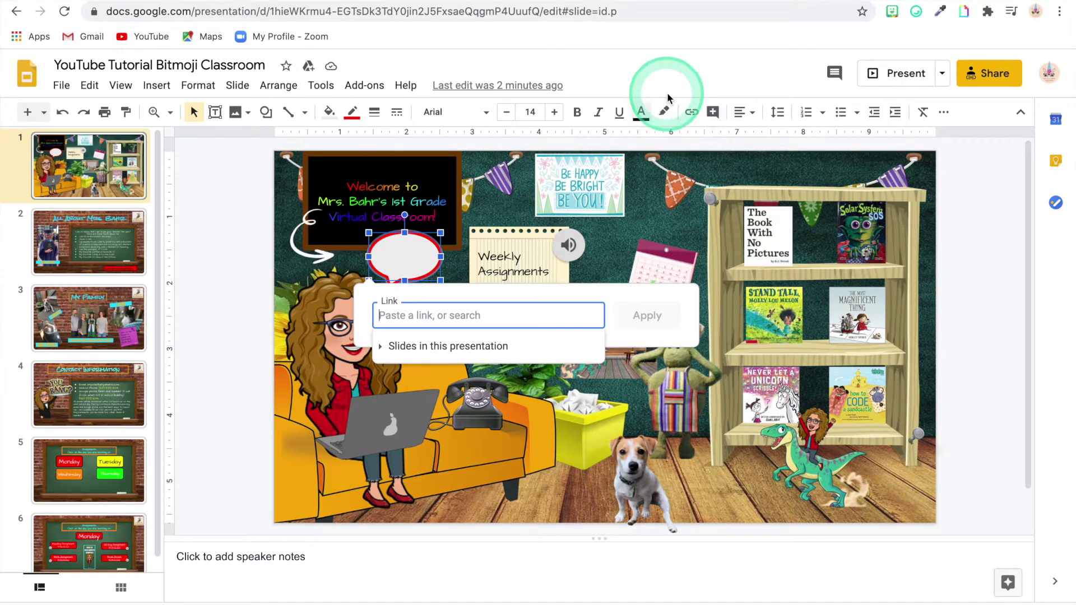
click(636, 72)
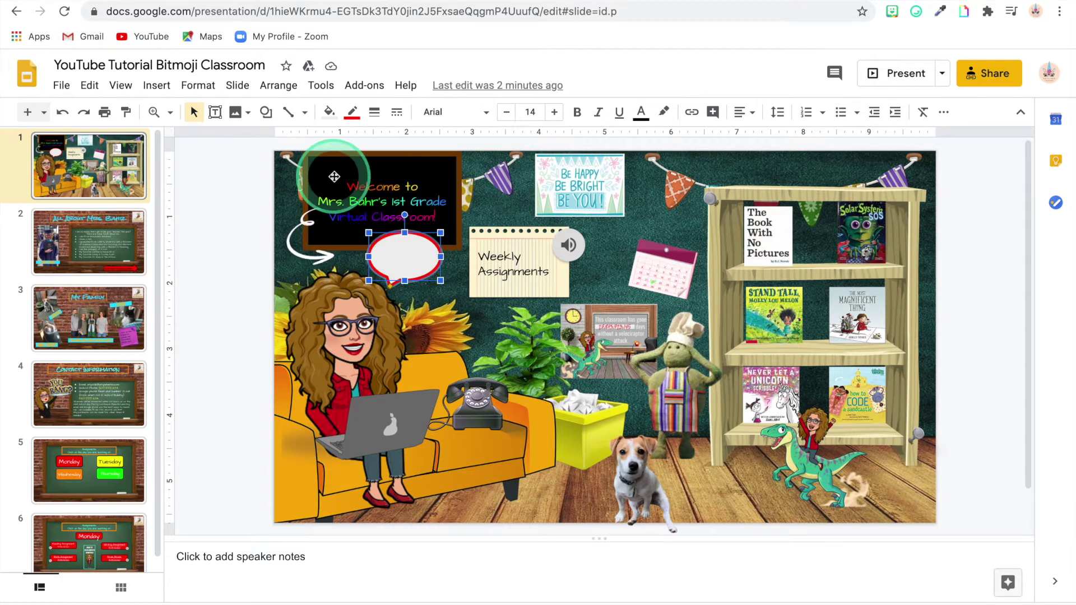
click(156, 87)
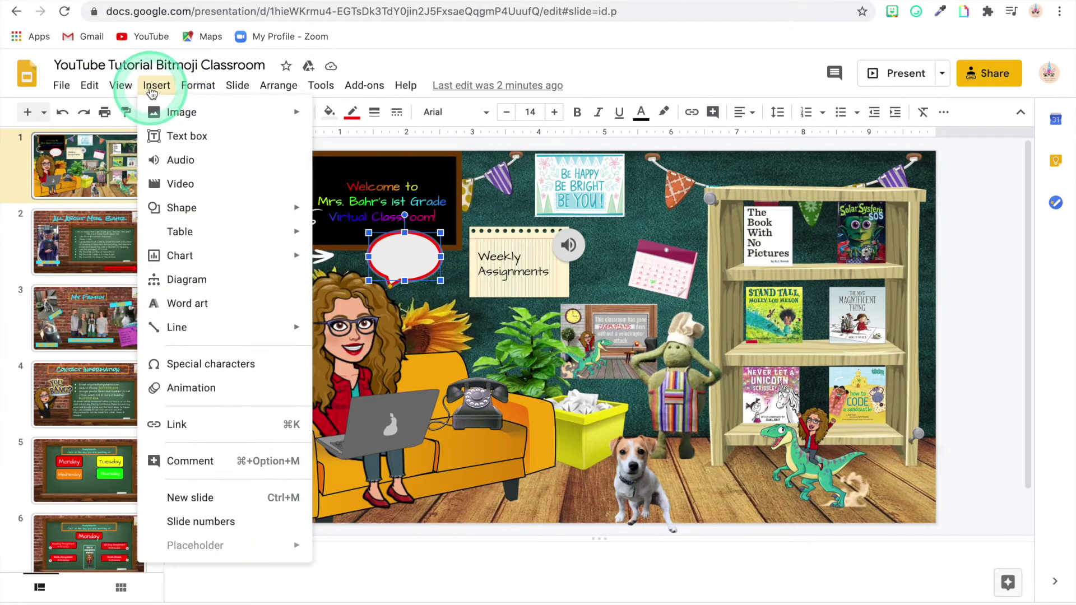
Insert the Vocaroo recording as audio on slide 1
click(160, 162)
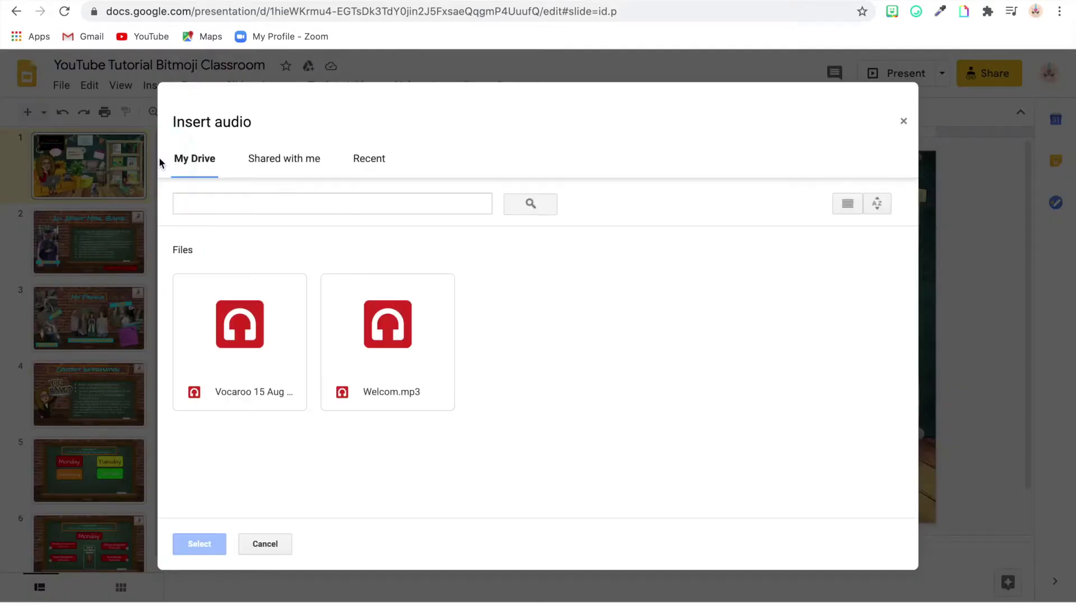
click(334, 283)
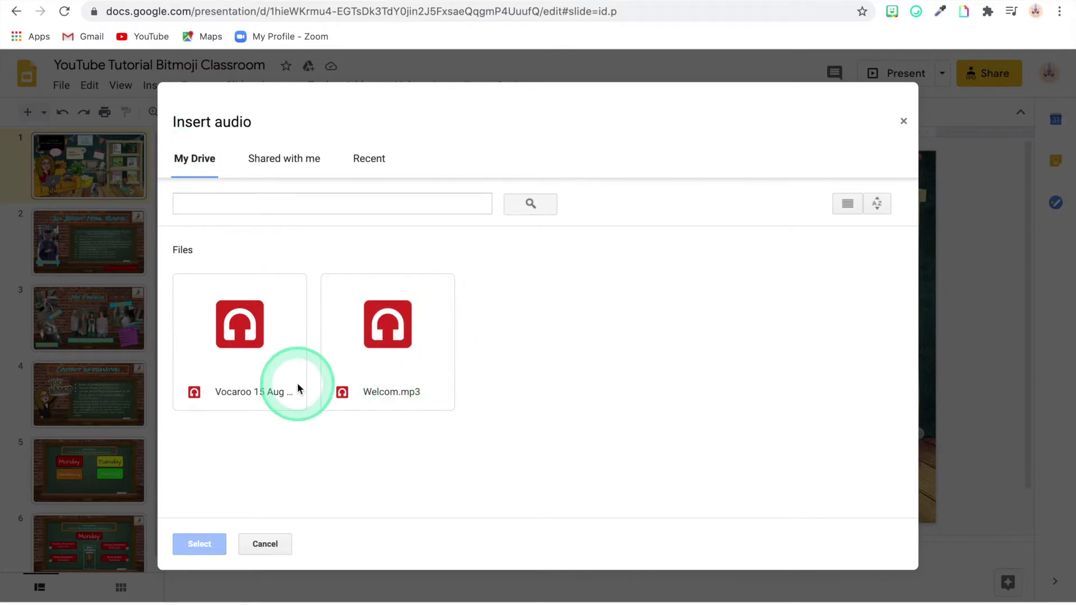
click(257, 389)
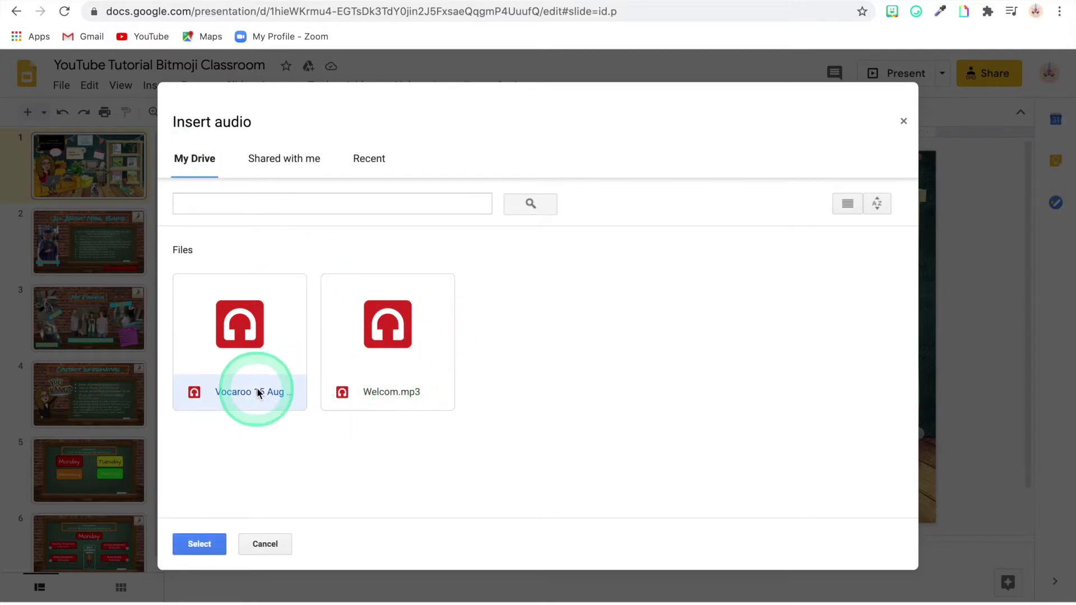
click(207, 539)
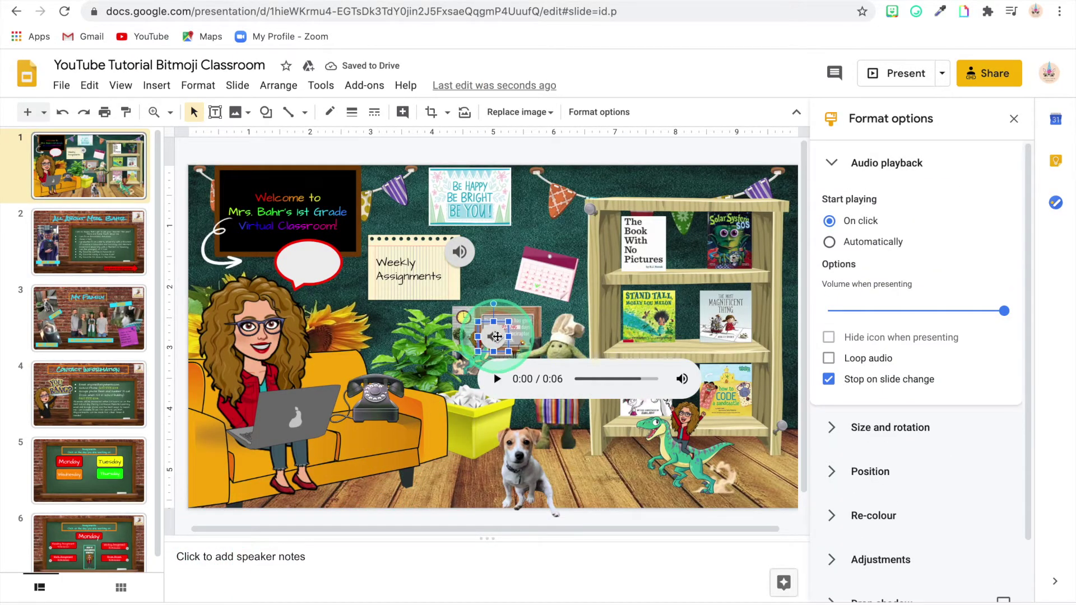
Place the speaker icon on the red speech bubble, test-play it, and close Format options
drag(474, 332, 311, 262)
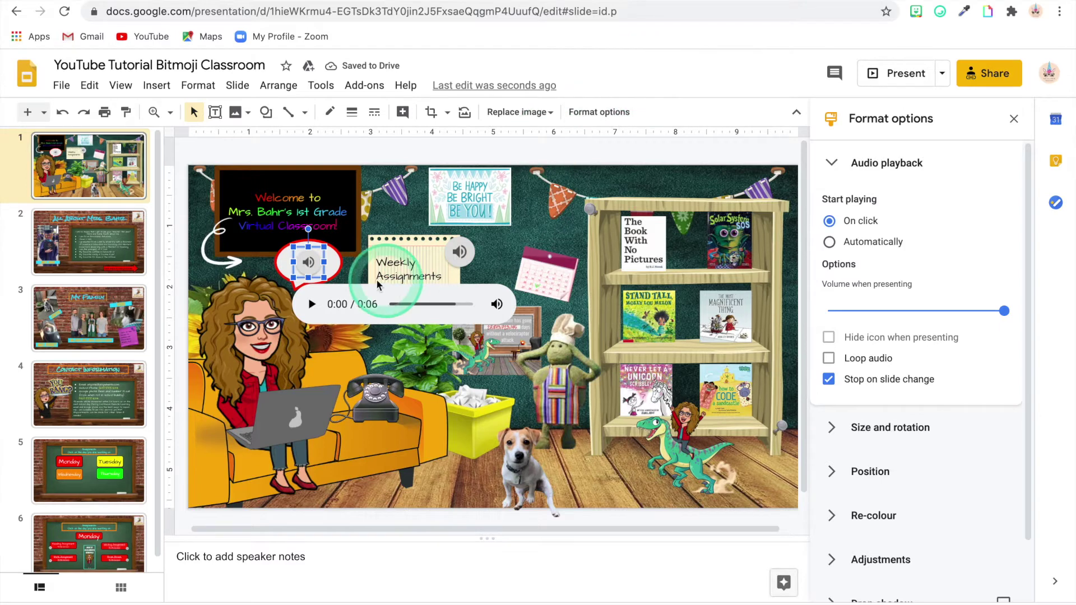
click(309, 263)
click(309, 264)
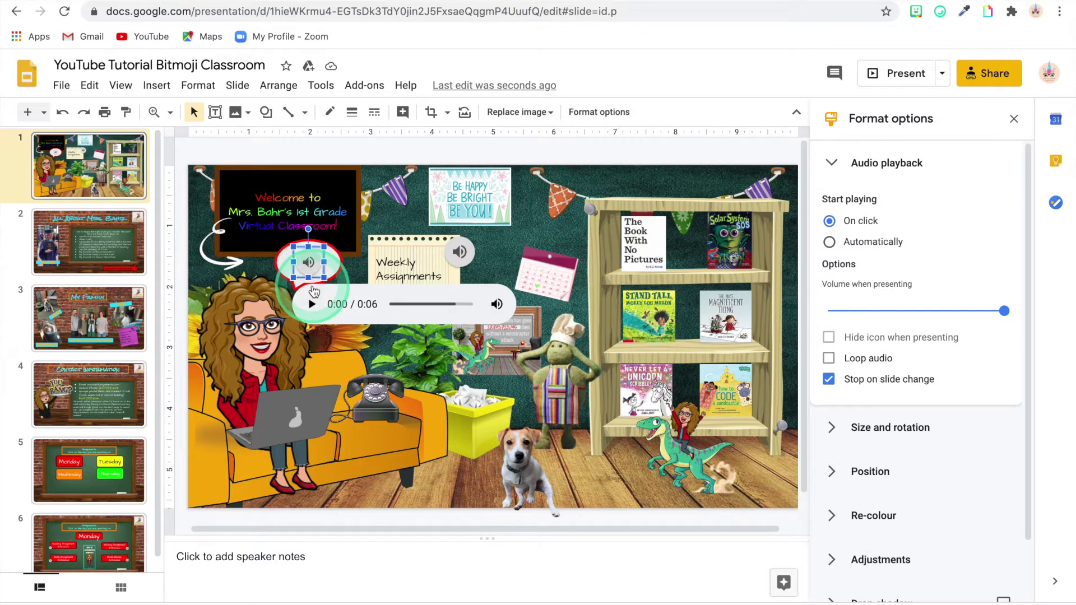
click(312, 306)
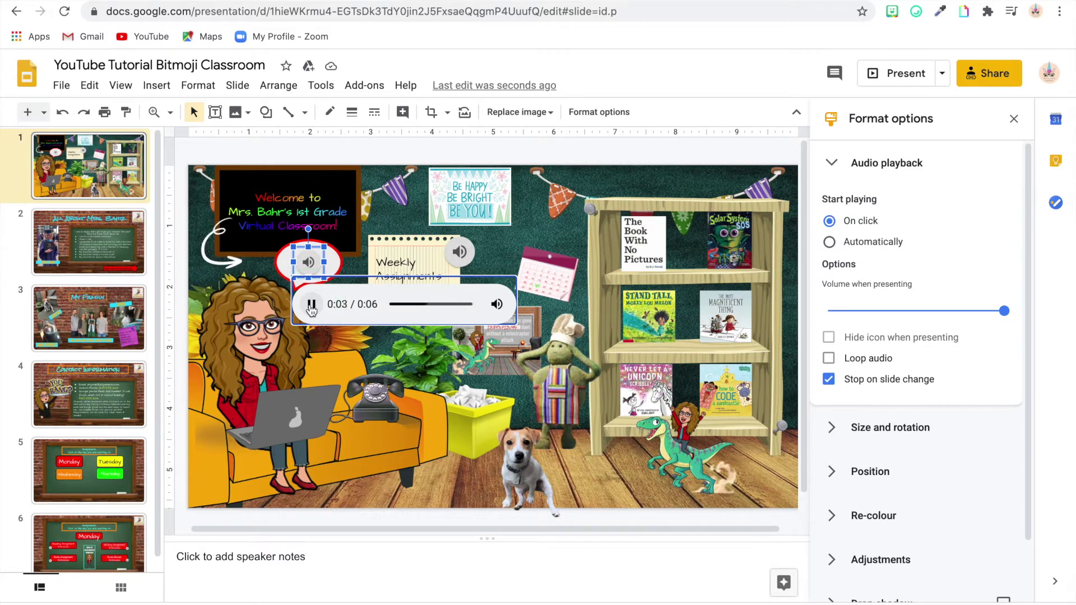
click(312, 306)
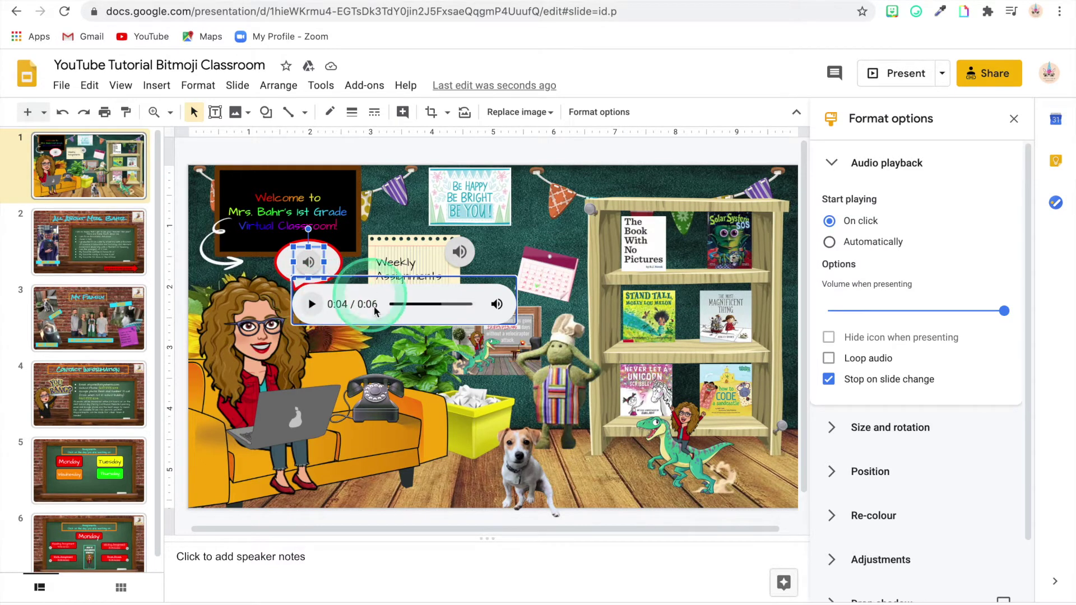
click(837, 174)
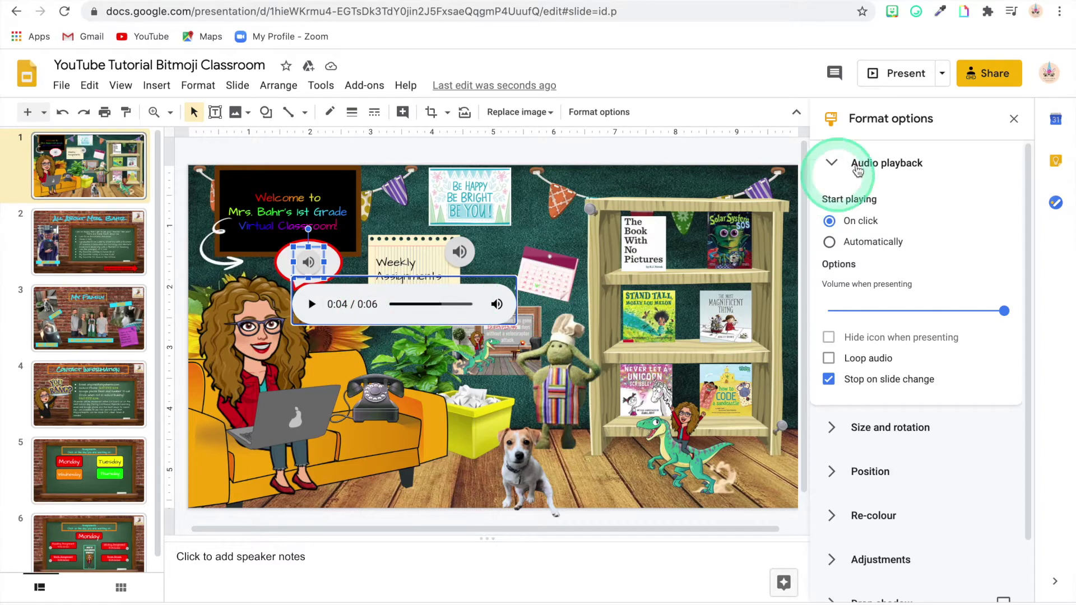
click(1014, 119)
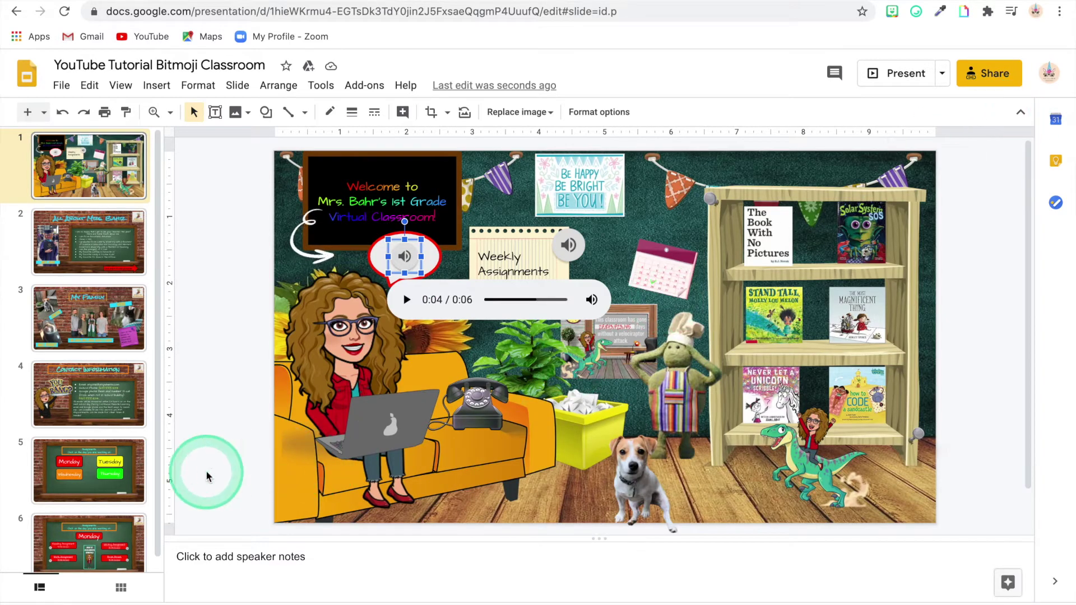
On slide 5, draw a rounded rectangle below the Wednesday button
click(101, 474)
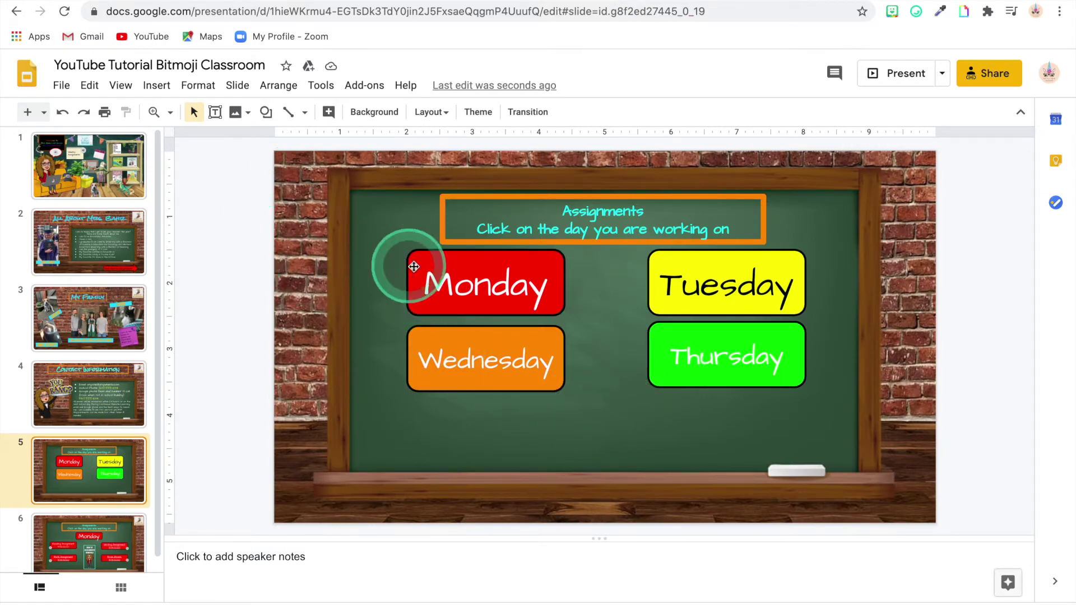
click(267, 112)
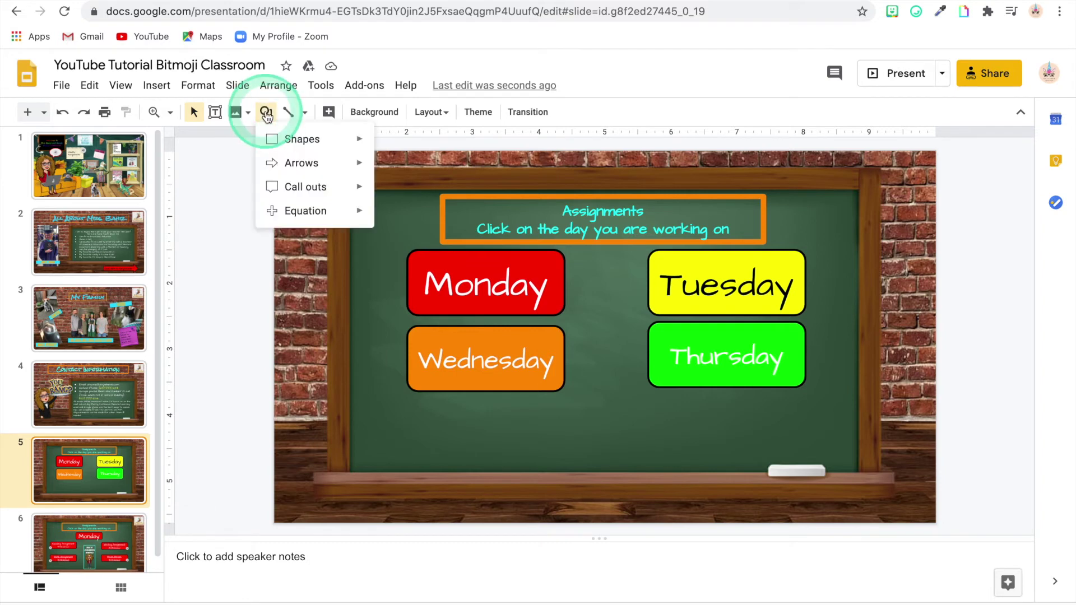
mouse_move(275, 139)
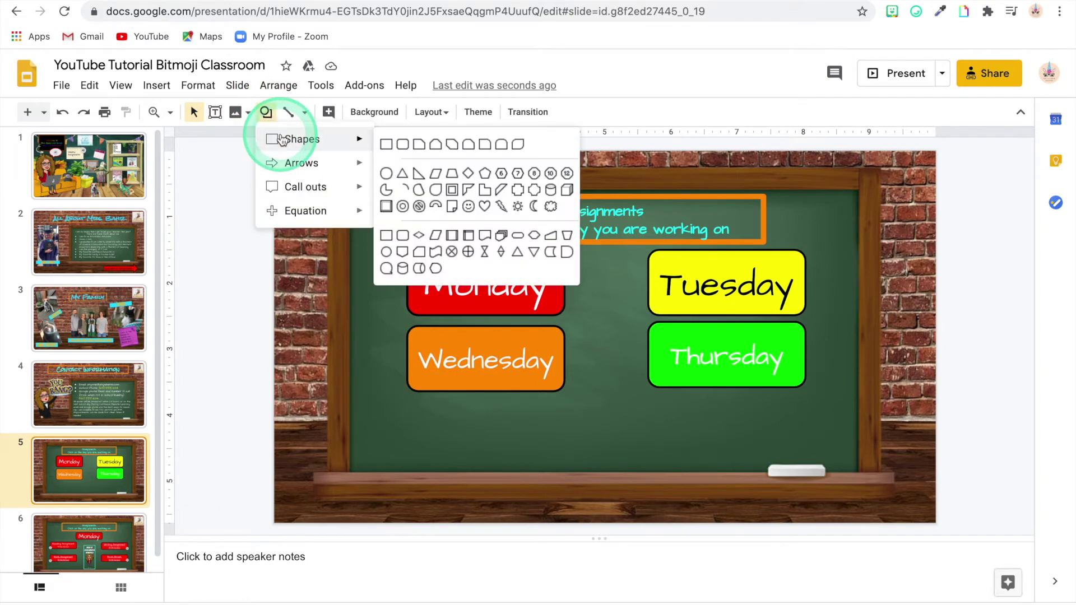
click(404, 147)
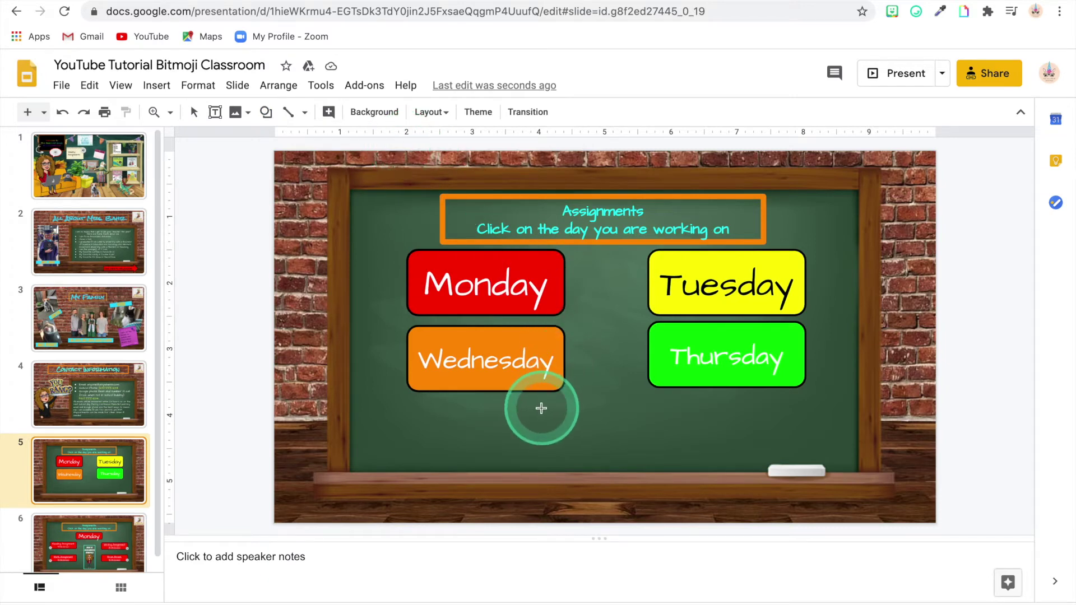
drag(541, 408, 693, 452)
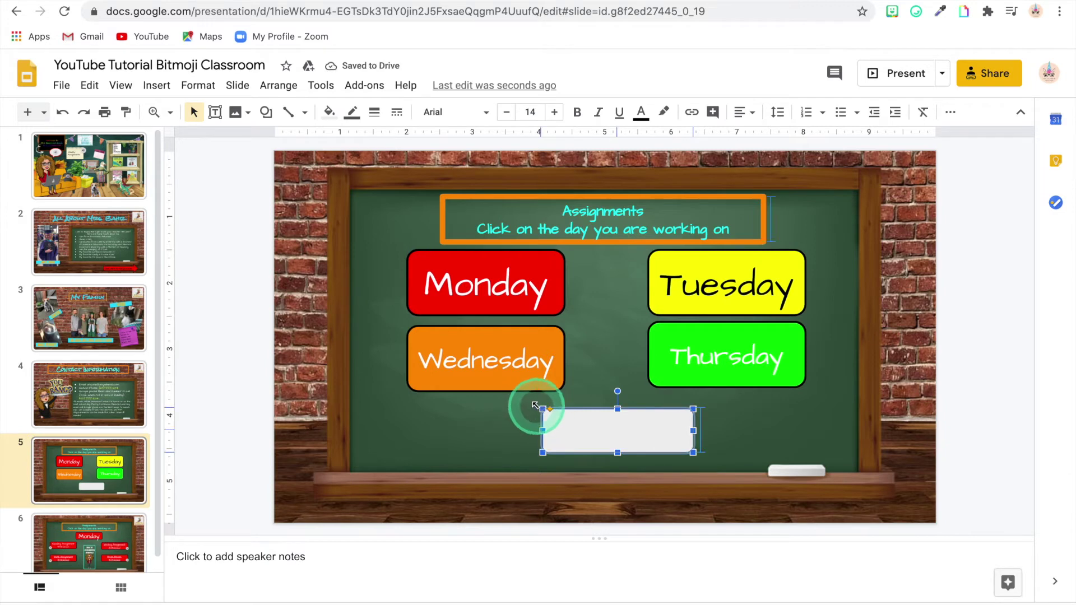
Resize the rounded rectangle larger to the left, down, and right
drag(535, 406, 525, 403)
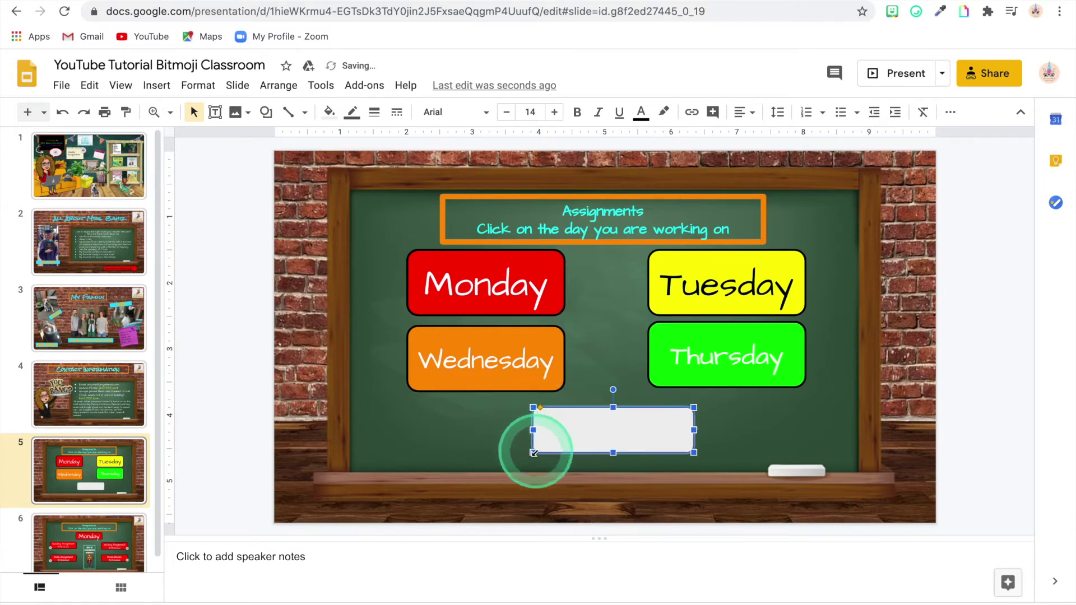
click(534, 453)
drag(532, 455, 527, 465)
click(696, 435)
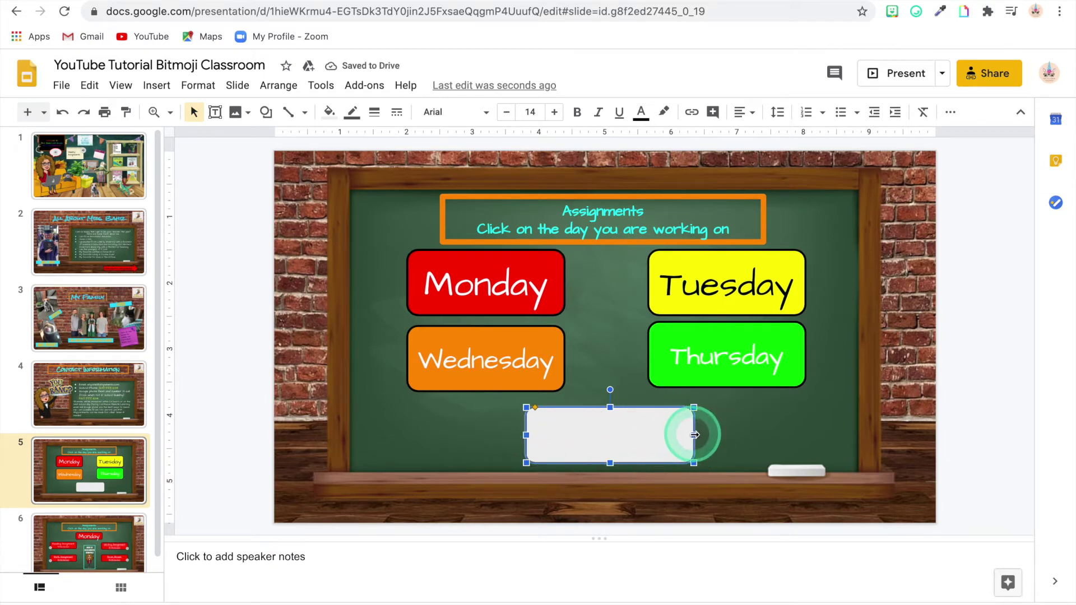
drag(702, 435, 708, 435)
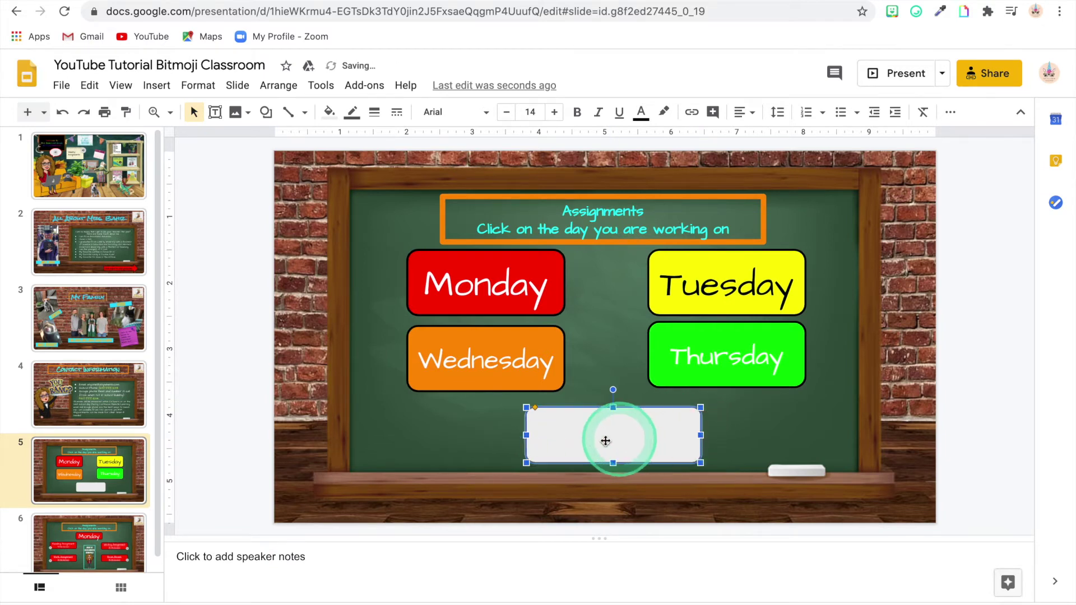
click(527, 434)
drag(528, 435, 515, 435)
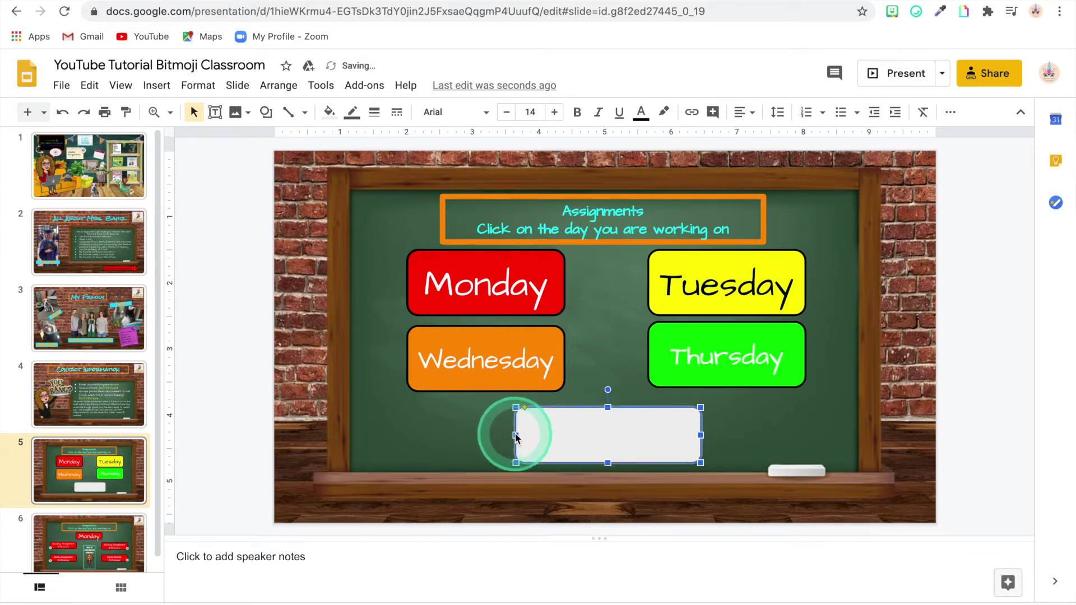
Fill the new rectangle cyan and give its text white Architects Daughter font
click(329, 112)
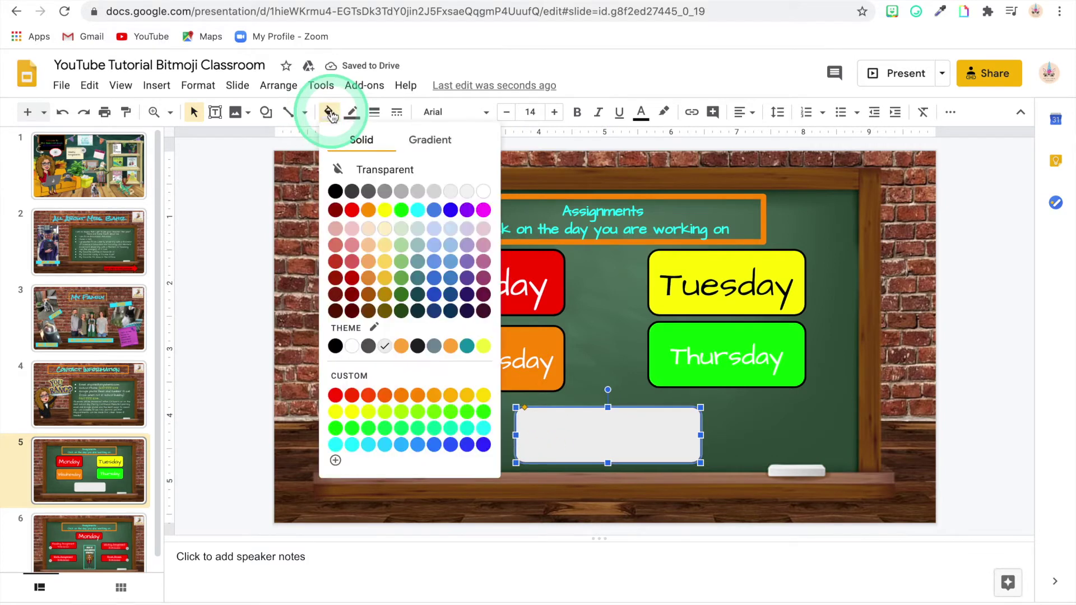
click(420, 210)
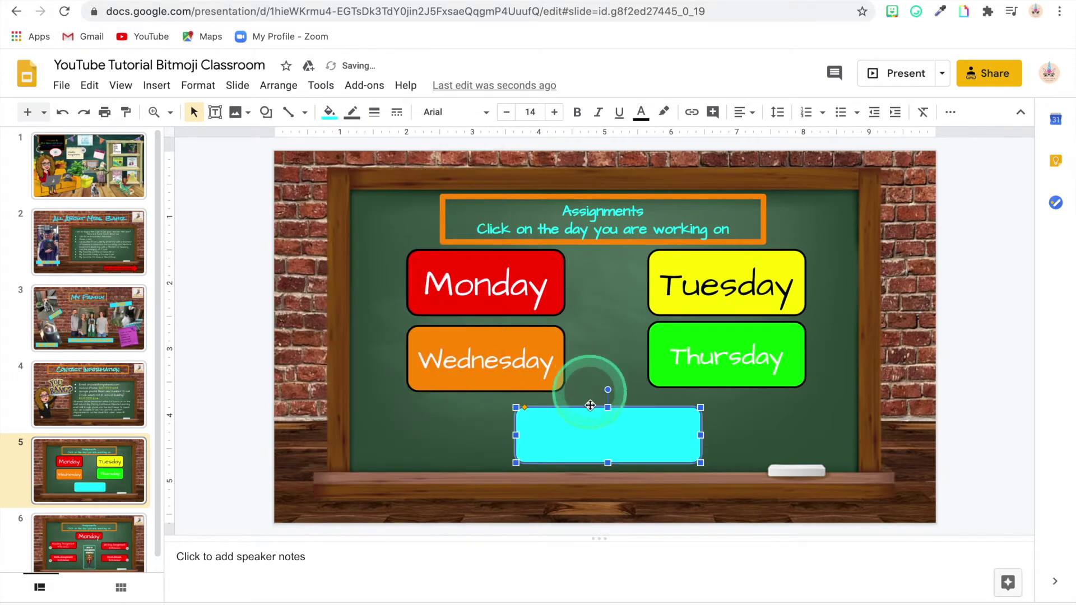
click(591, 434)
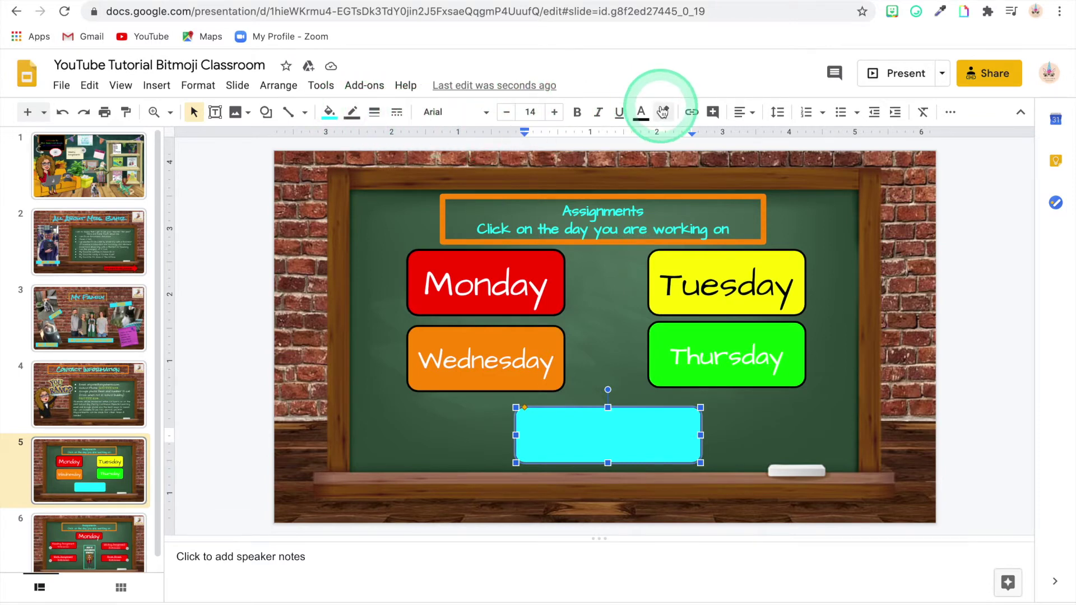
click(643, 114)
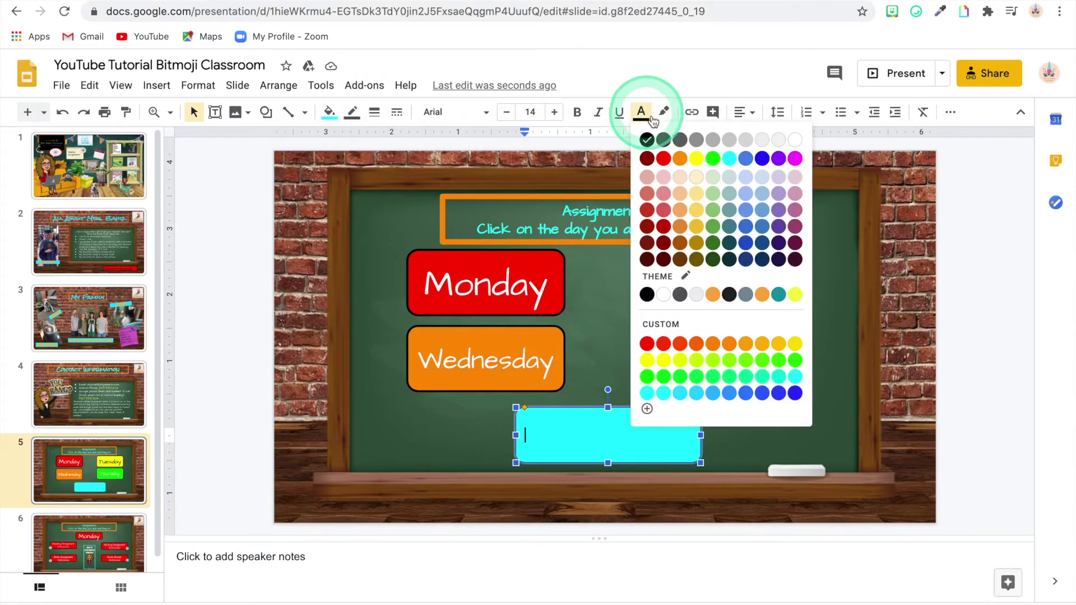
click(794, 141)
click(459, 118)
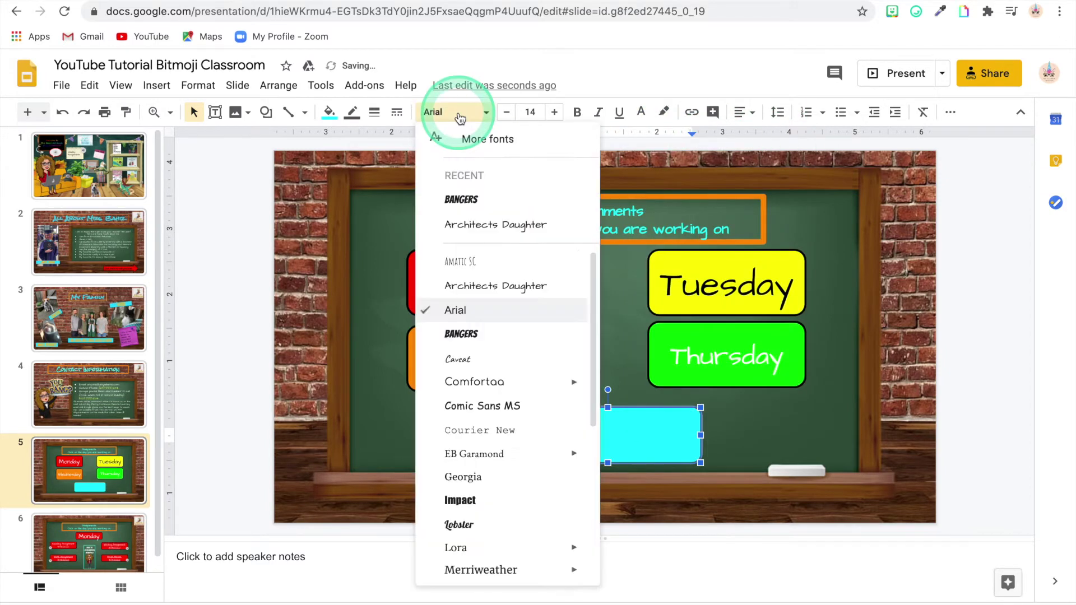
click(468, 224)
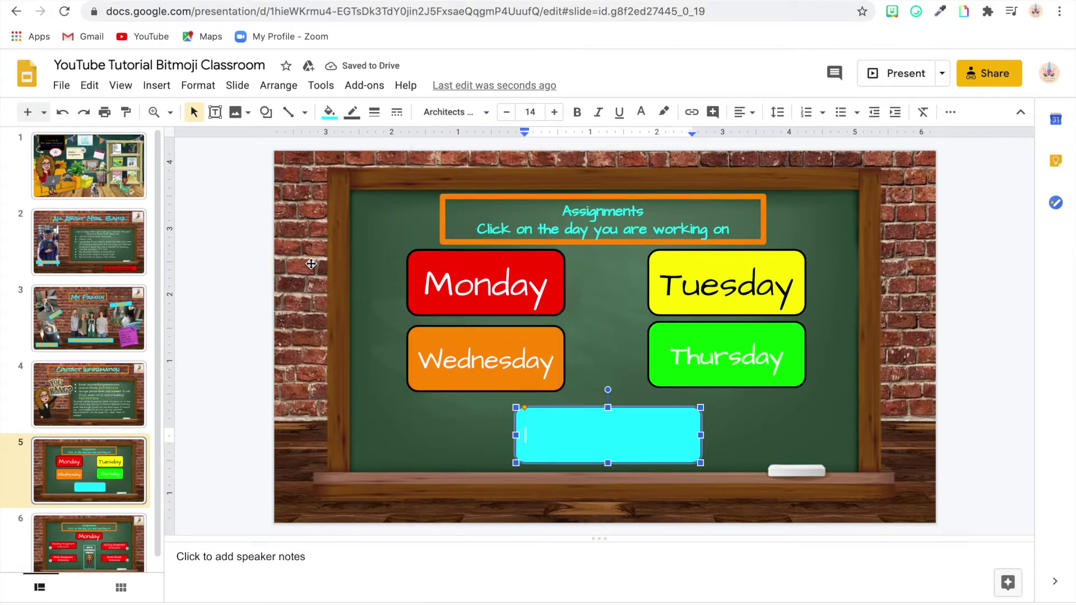
Check the Wednesday button's text settings, then return to the Friday text
click(311, 264)
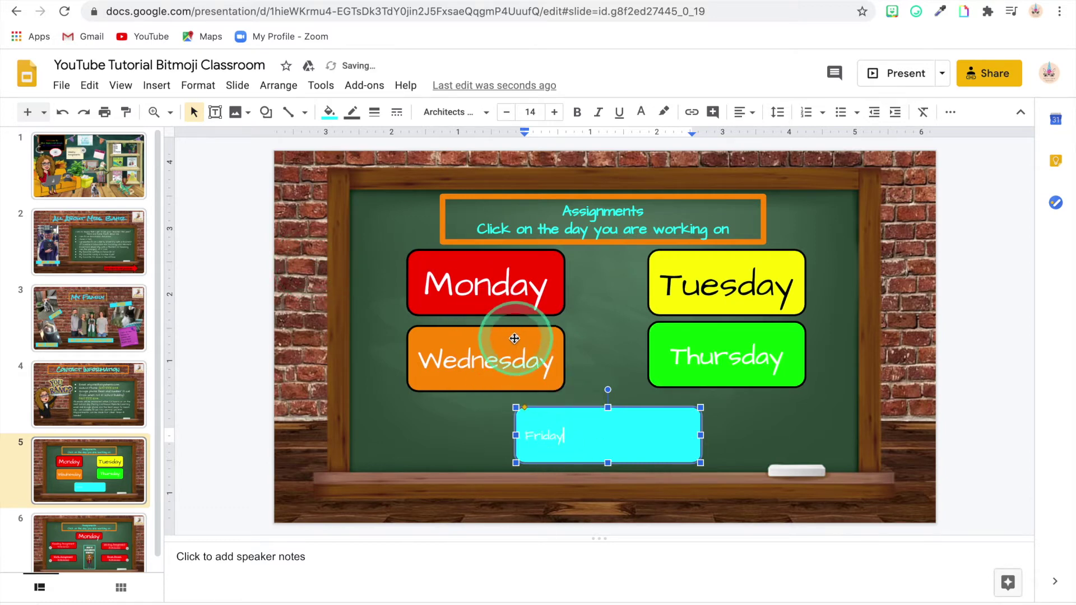
click(503, 359)
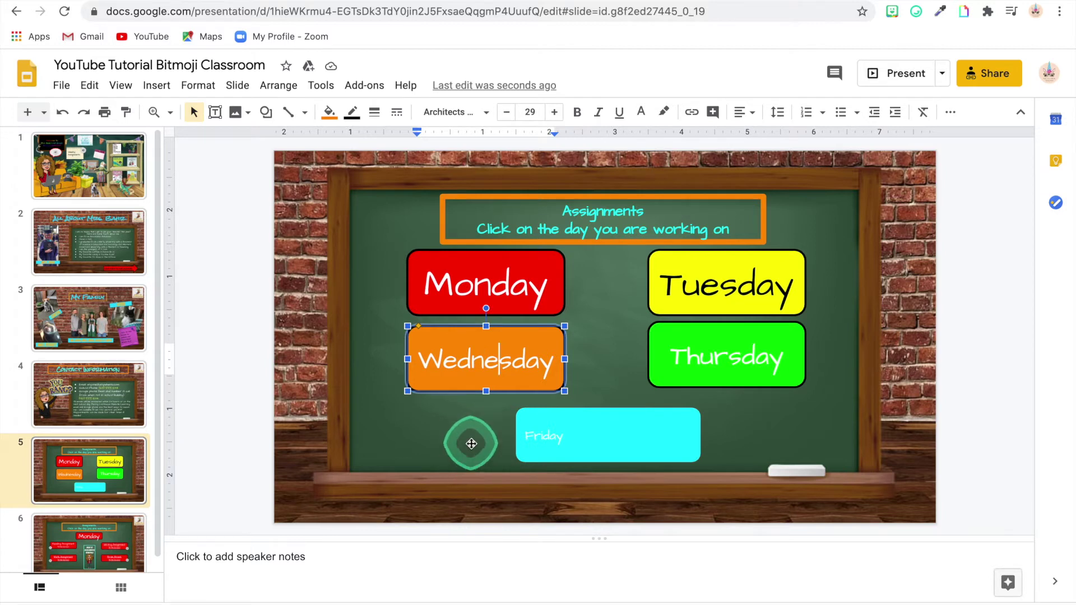
click(470, 439)
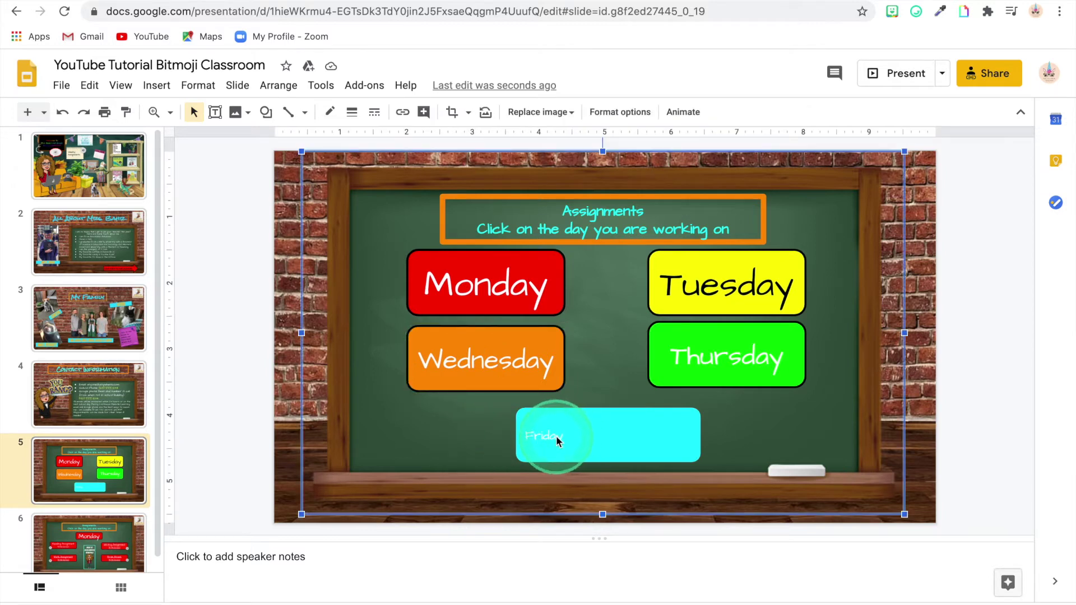
click(556, 436)
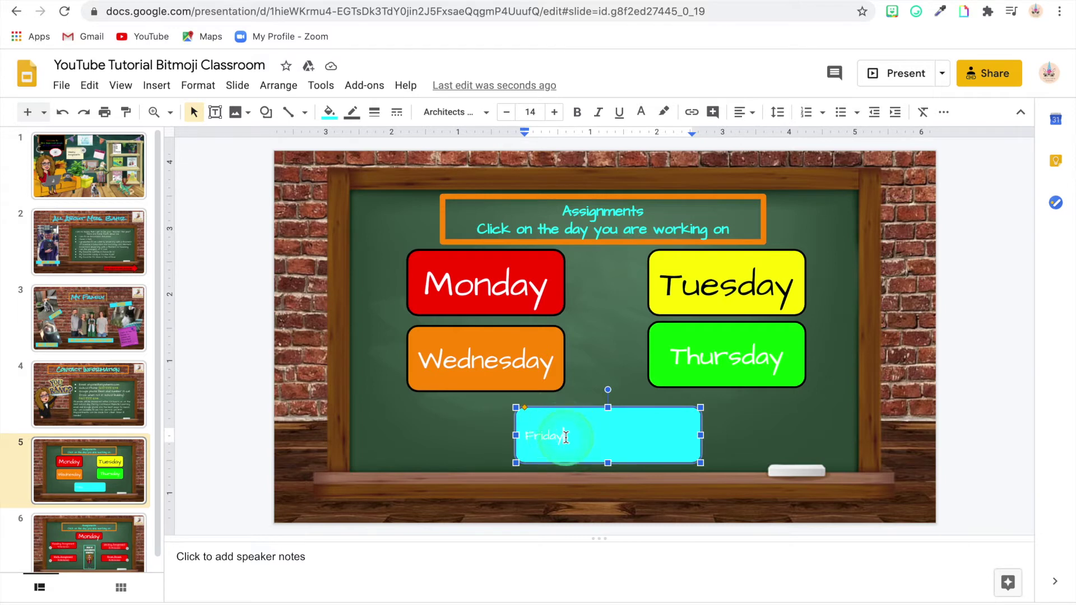
Set the word Friday to font size 29
drag(541, 438, 518, 436)
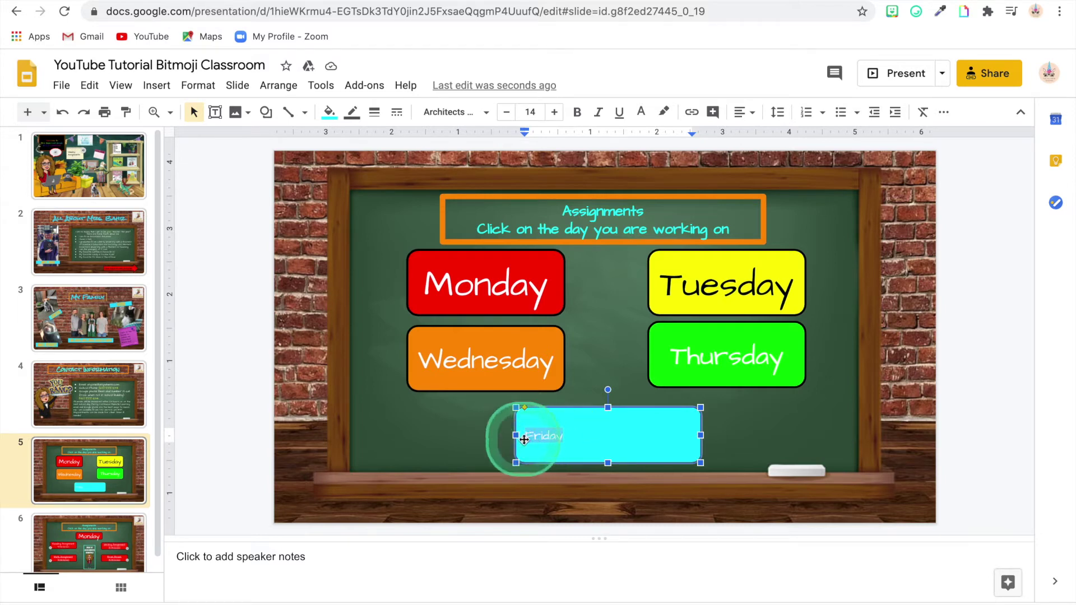
click(537, 110)
text(29)
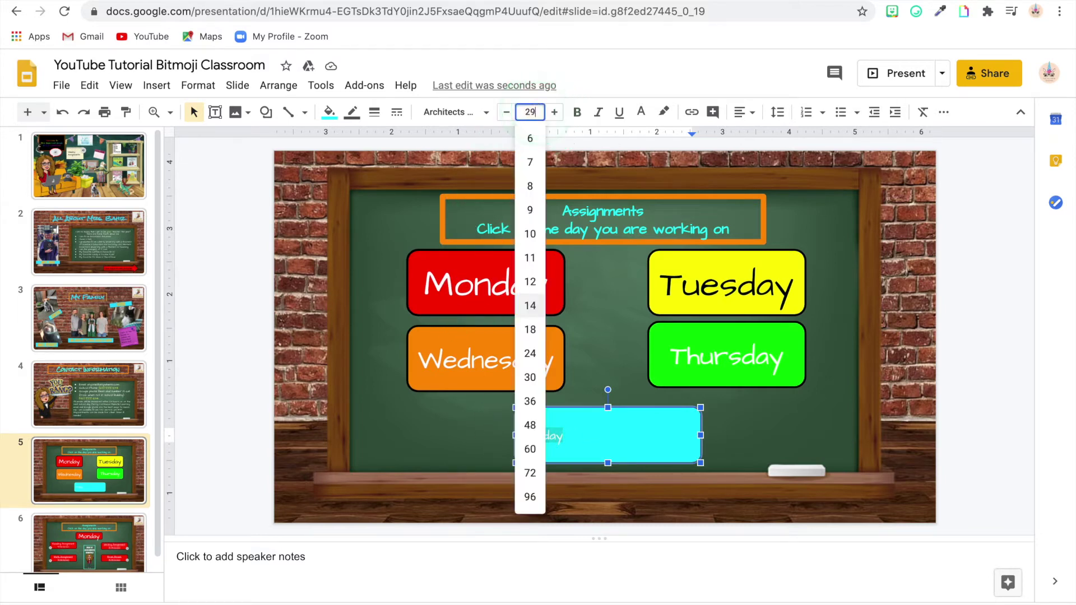
key(Return)
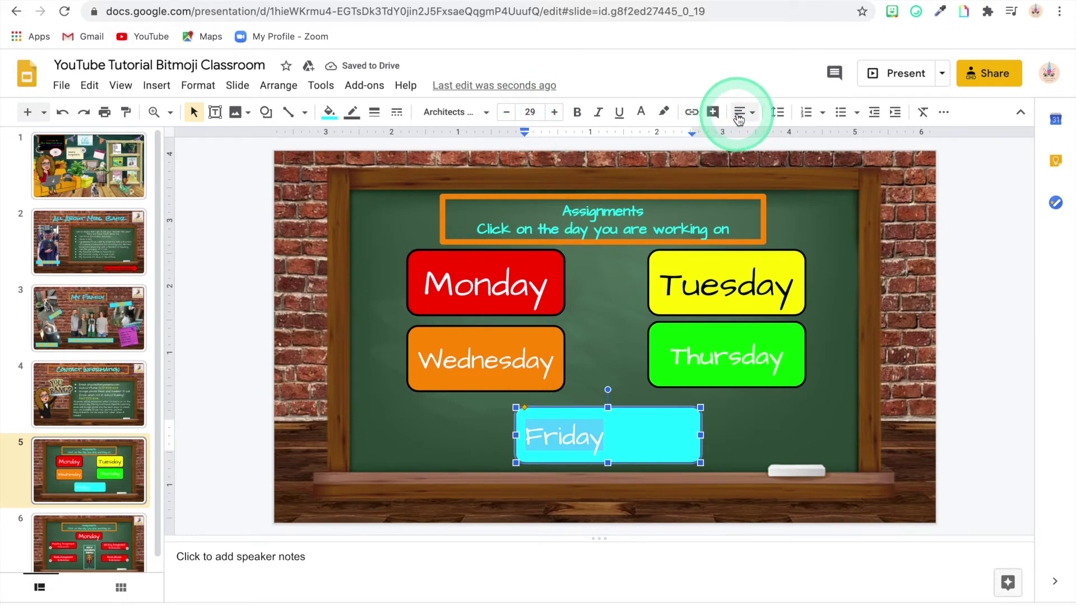
Centre Friday horizontally and vertically in its button, then select the Monday button
click(740, 115)
click(764, 136)
click(745, 114)
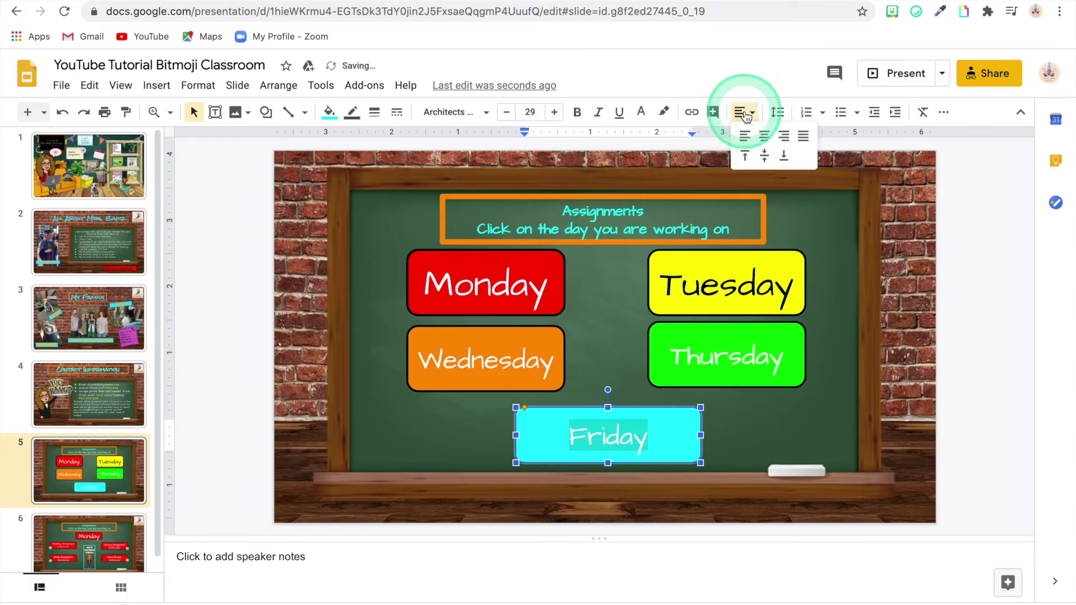
click(765, 155)
click(217, 314)
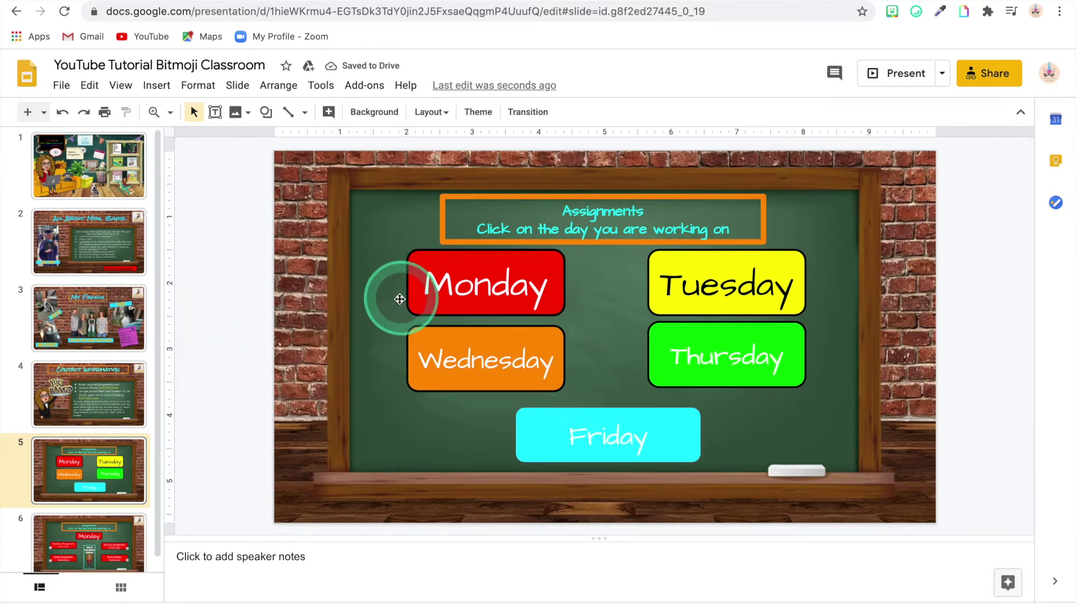
click(487, 285)
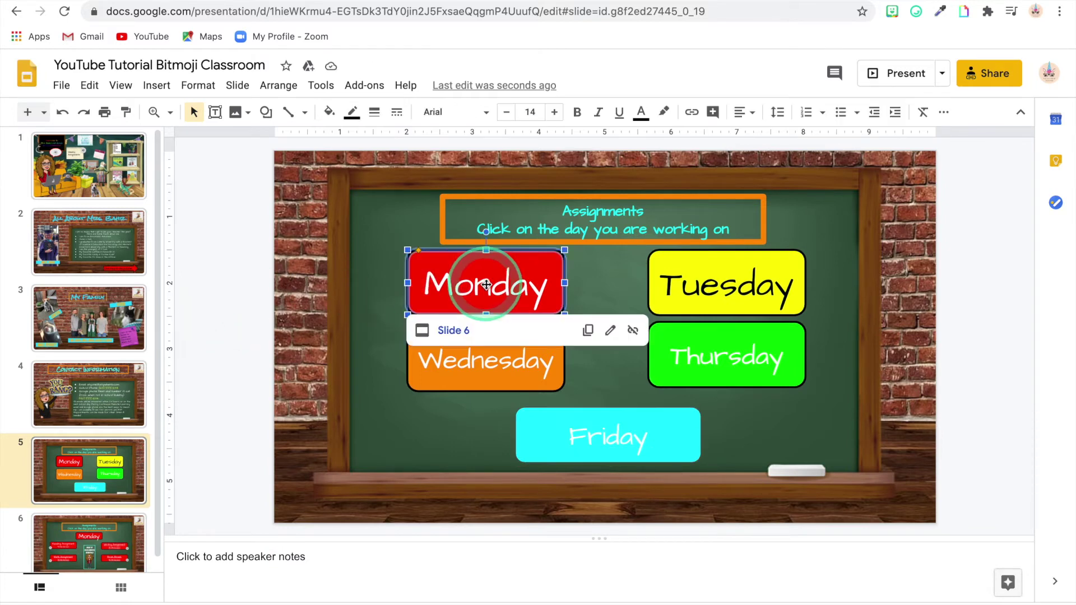
Follow the Monday button's 'Slide 6' link to jump to slide 6
click(457, 330)
click(457, 331)
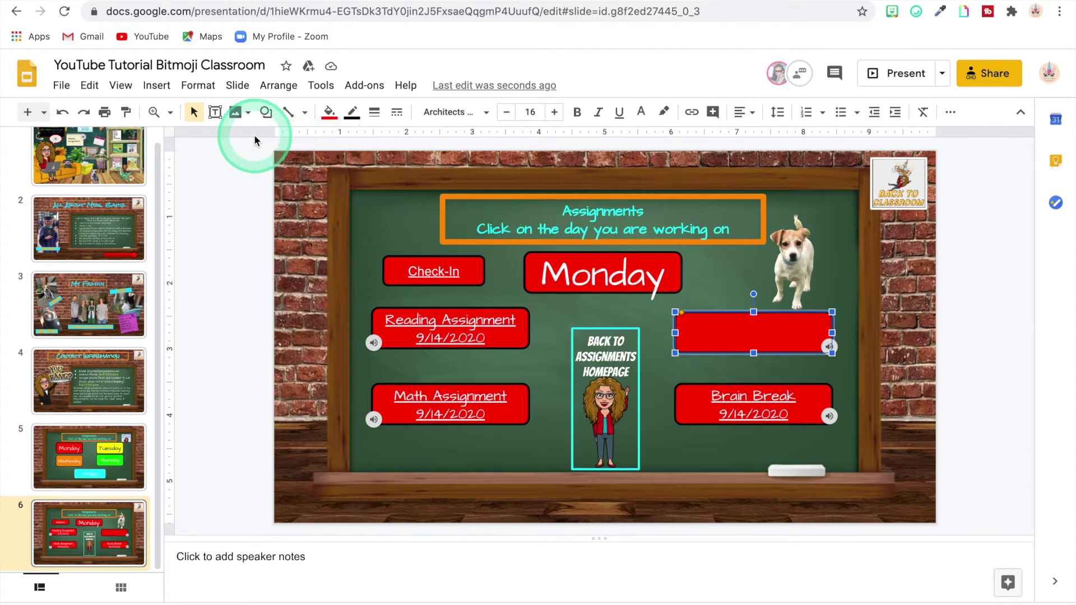
Draw a text box over the blank red button above Brain Break, stretched to cover it
click(215, 112)
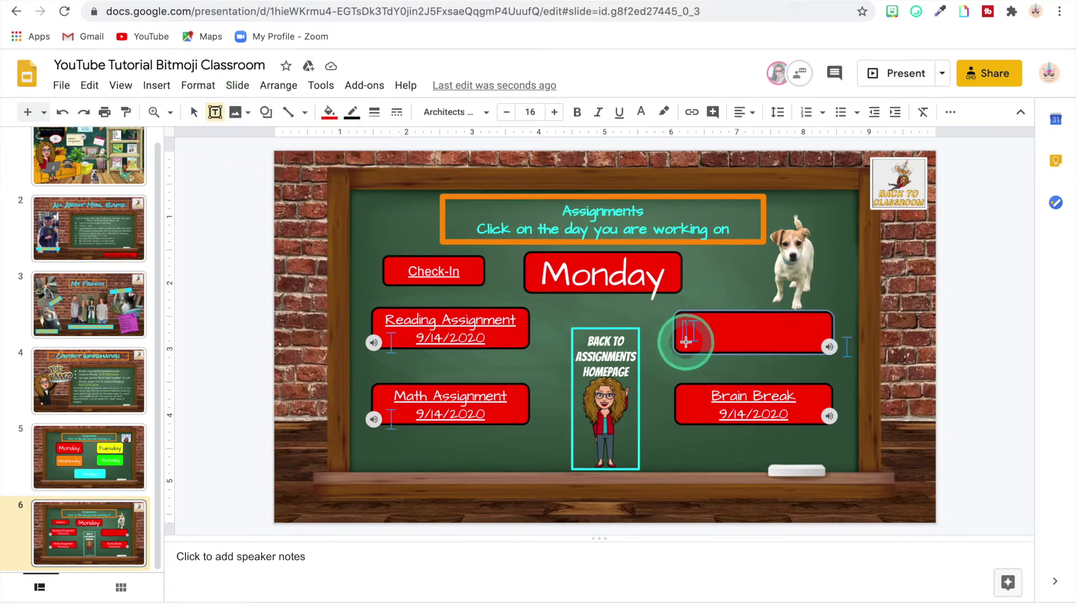
drag(686, 341, 790, 344)
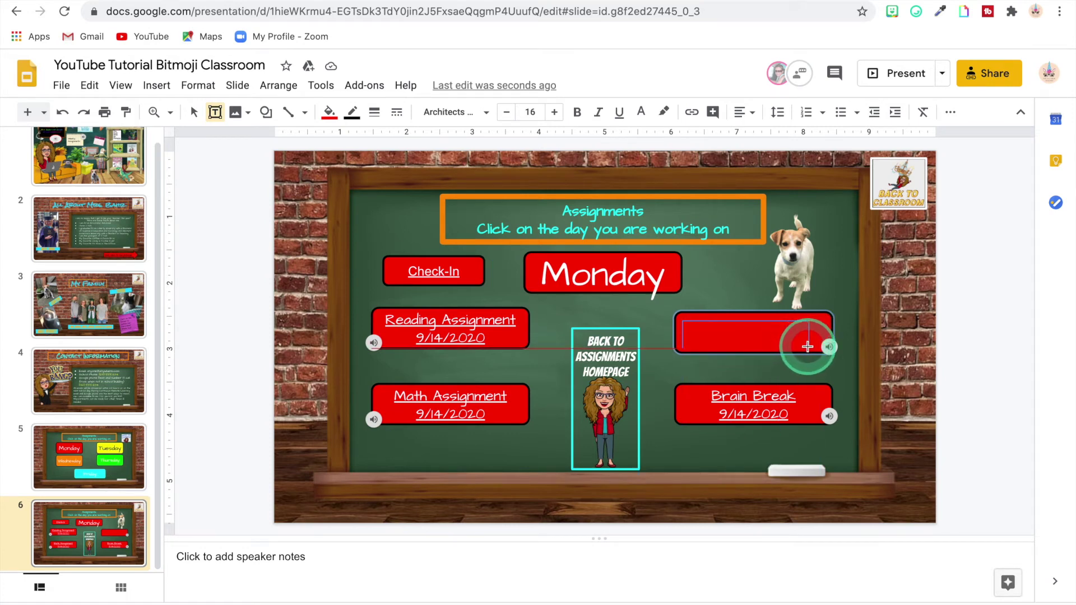
drag(807, 346, 808, 347)
click(810, 319)
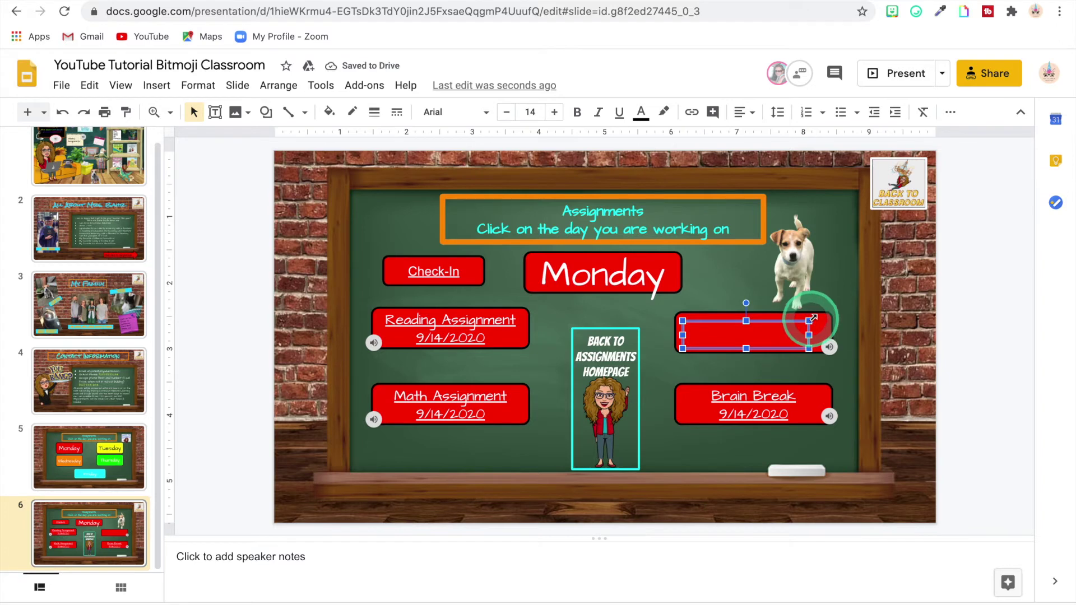
drag(819, 310, 819, 311)
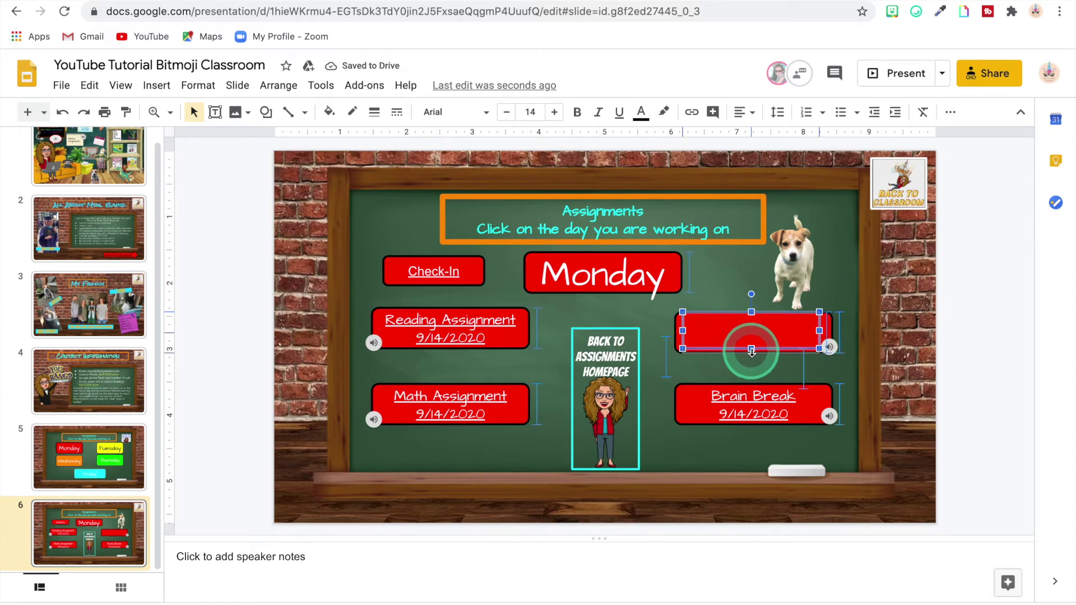
drag(751, 351, 752, 353)
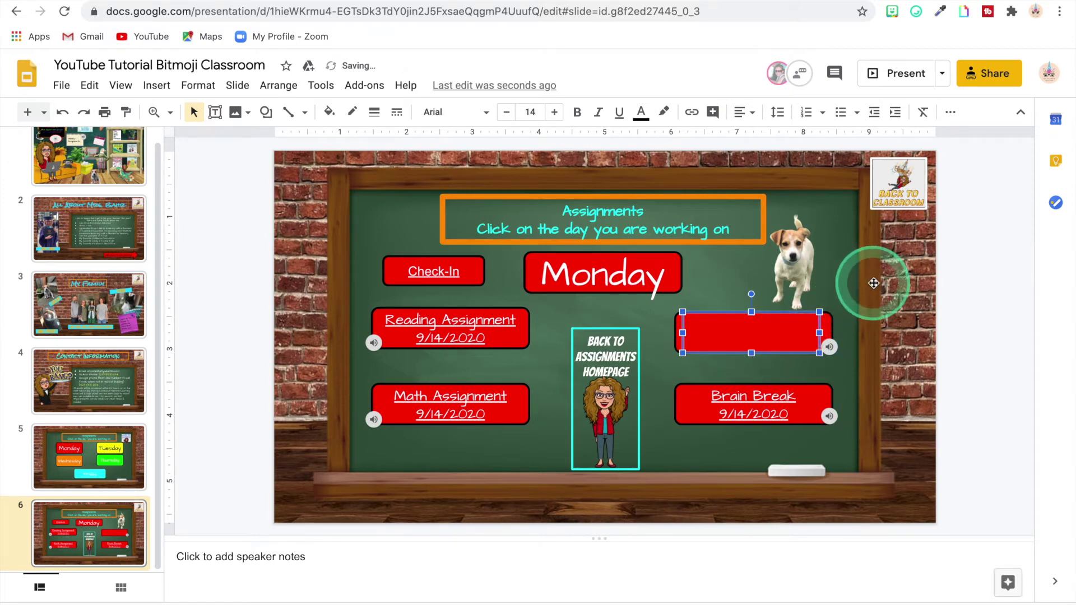
Type placeholder text 'ww' into the text box on the blank red button, leaving it unlinked
click(692, 116)
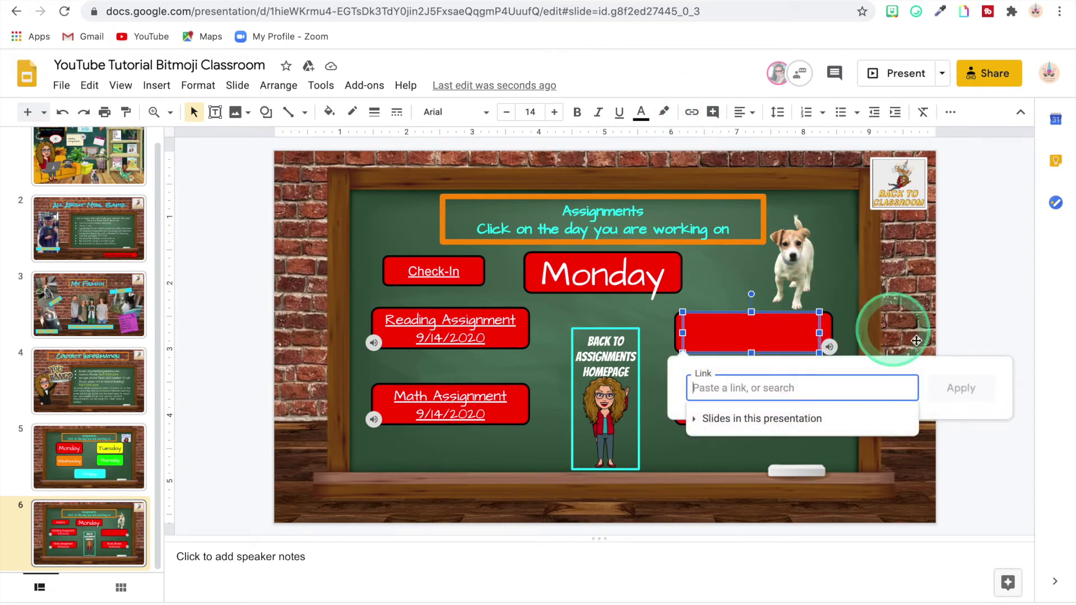
click(961, 293)
click(762, 330)
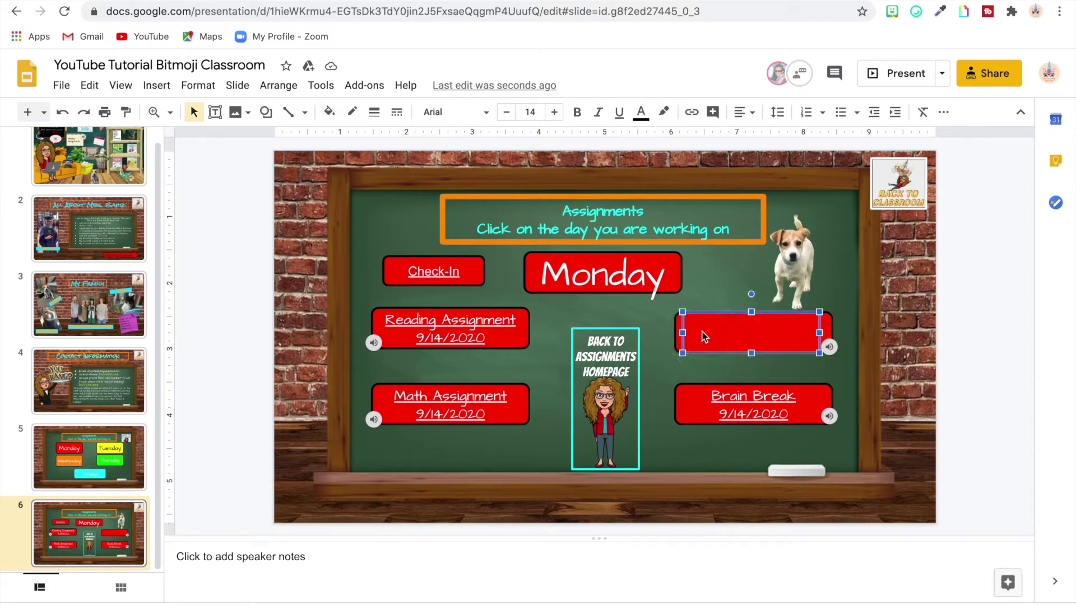
text(W)
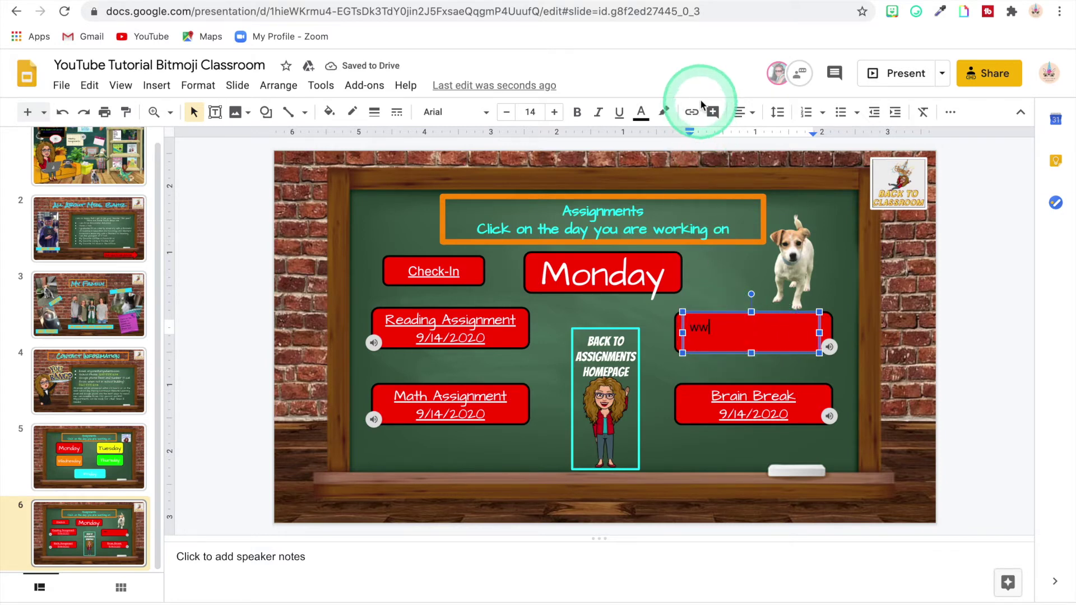
click(692, 115)
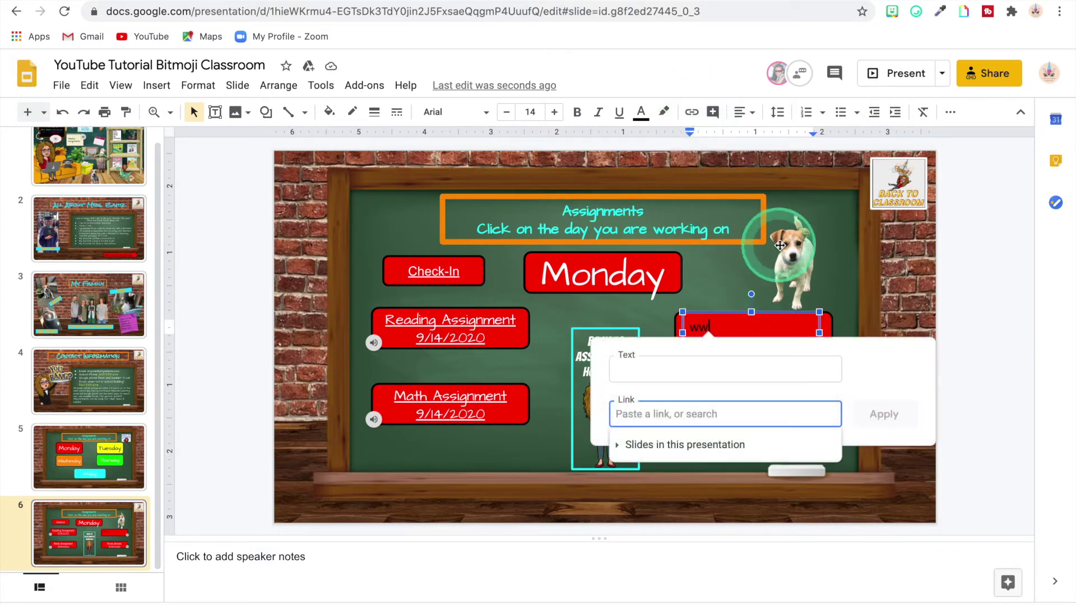
click(956, 261)
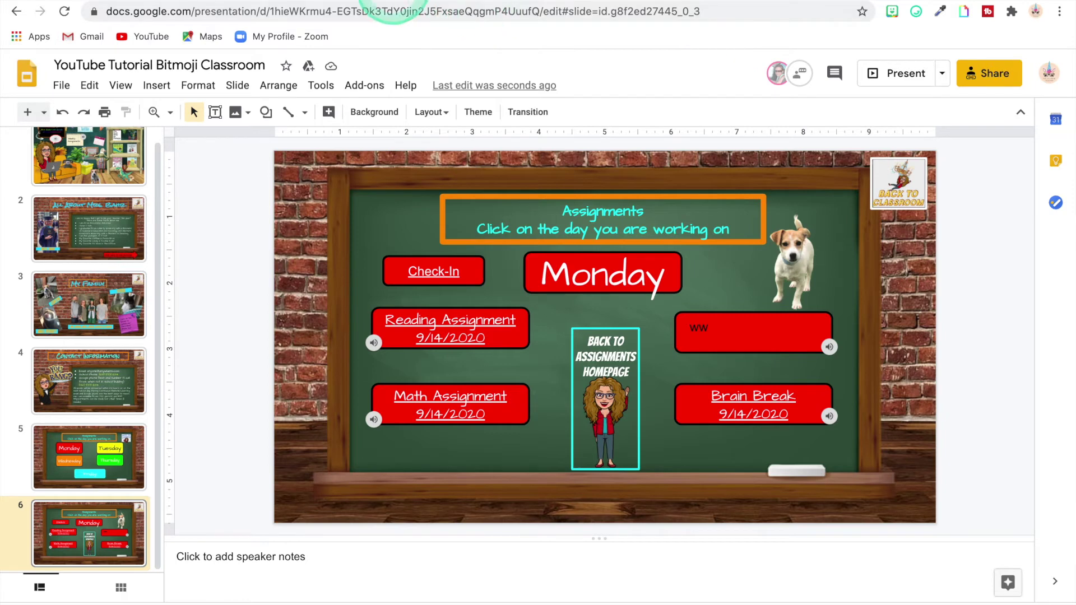
Copy the Writing Assignment 9/14/2020 link from The Old New Teacher class's Classwork in Google Classroom
key(ctrl+t)
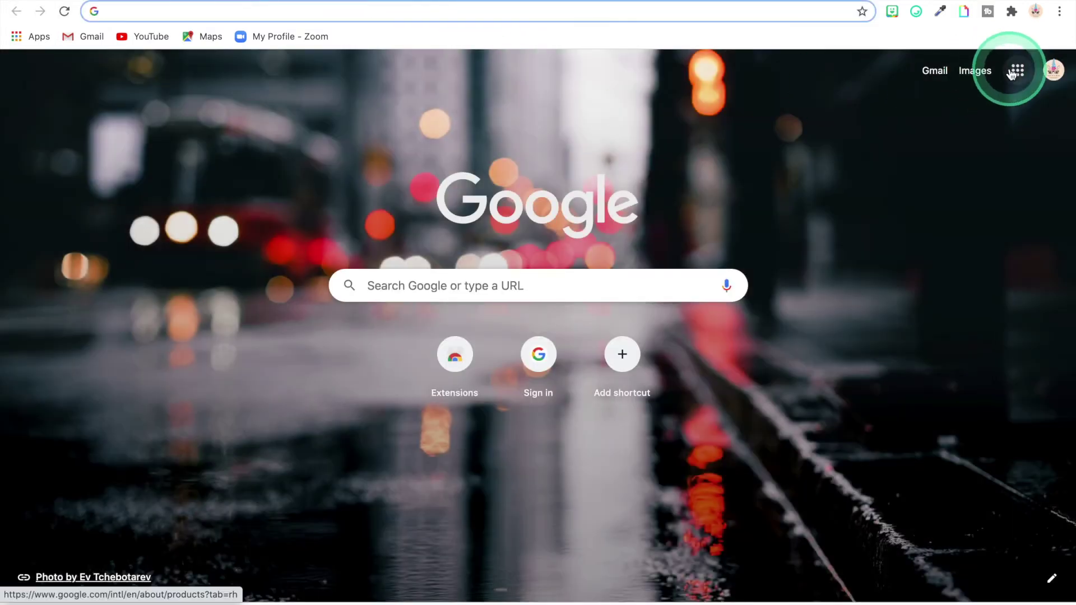
click(1017, 72)
scroll(925, 248, down, 7)
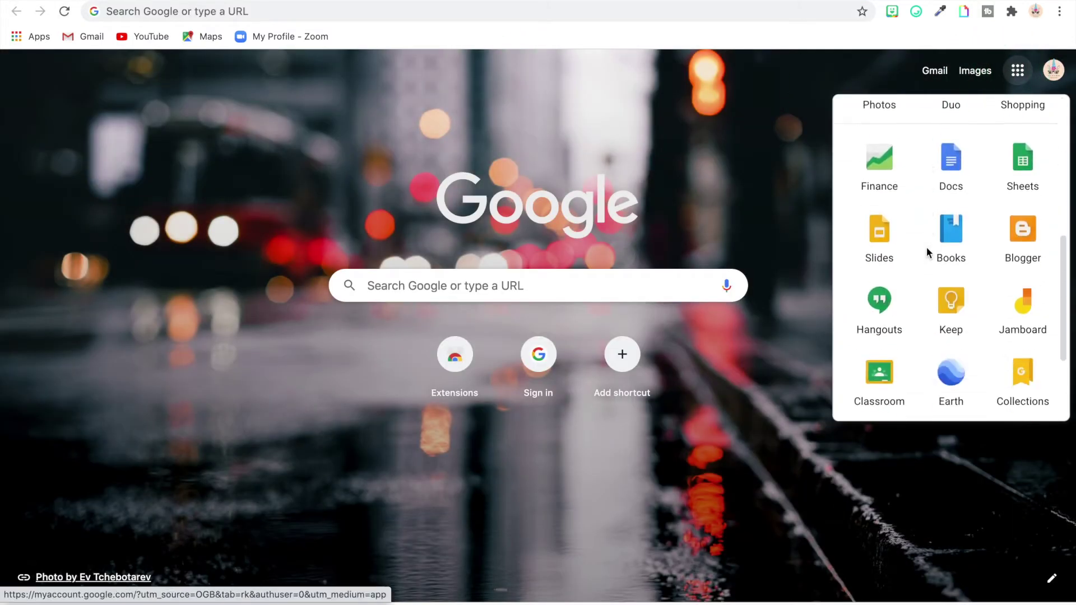
click(888, 333)
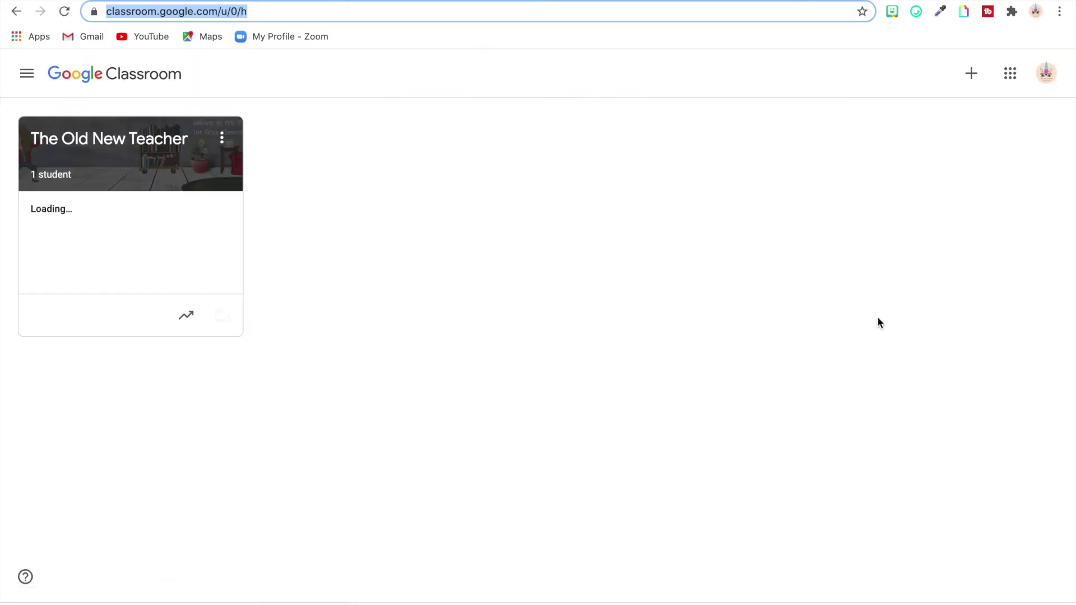
click(200, 196)
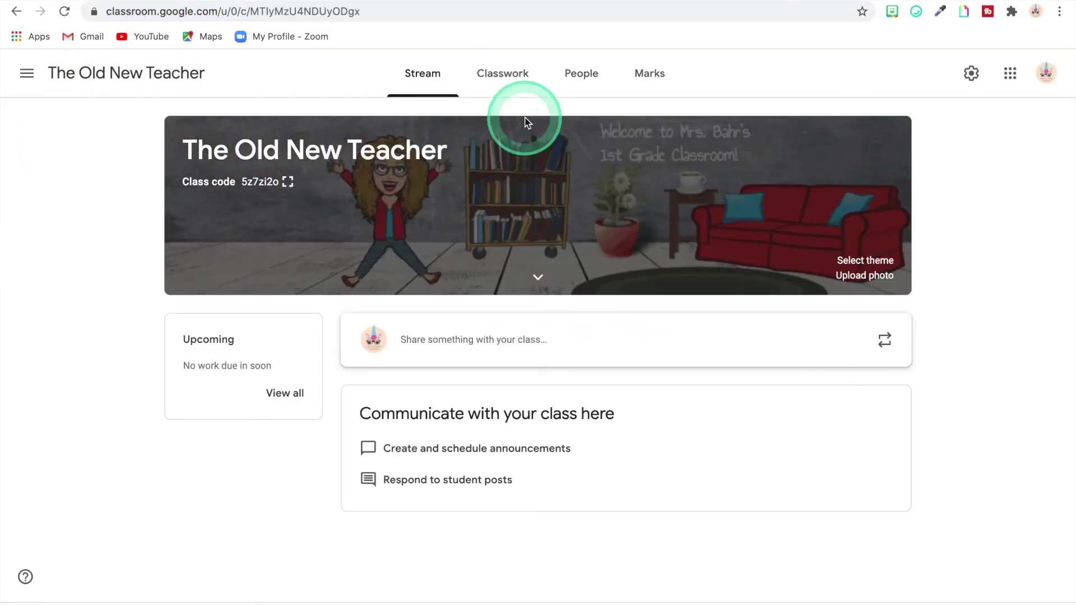
click(513, 84)
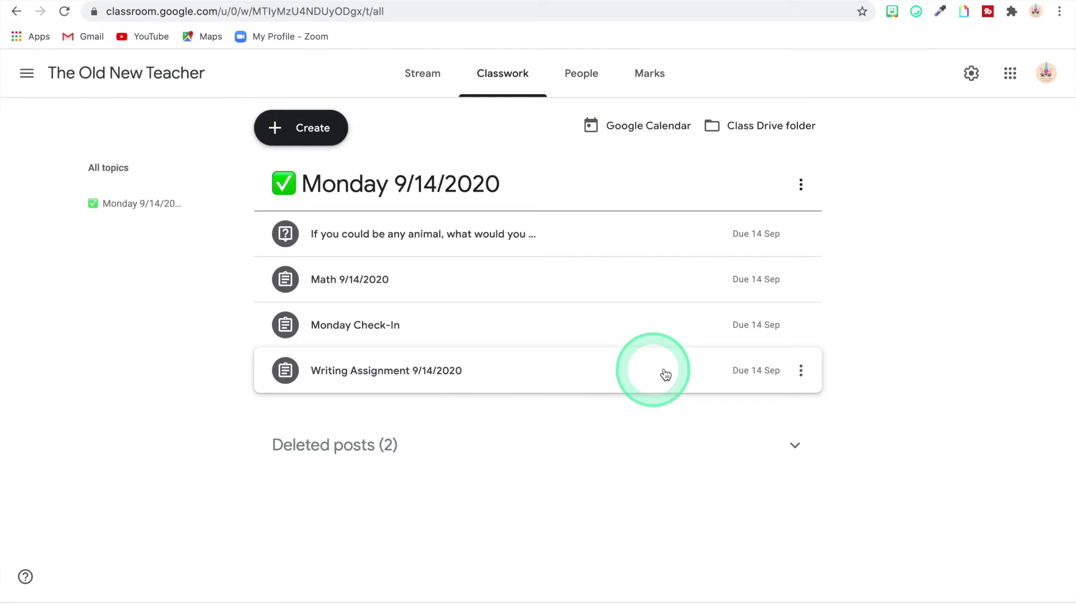
click(800, 372)
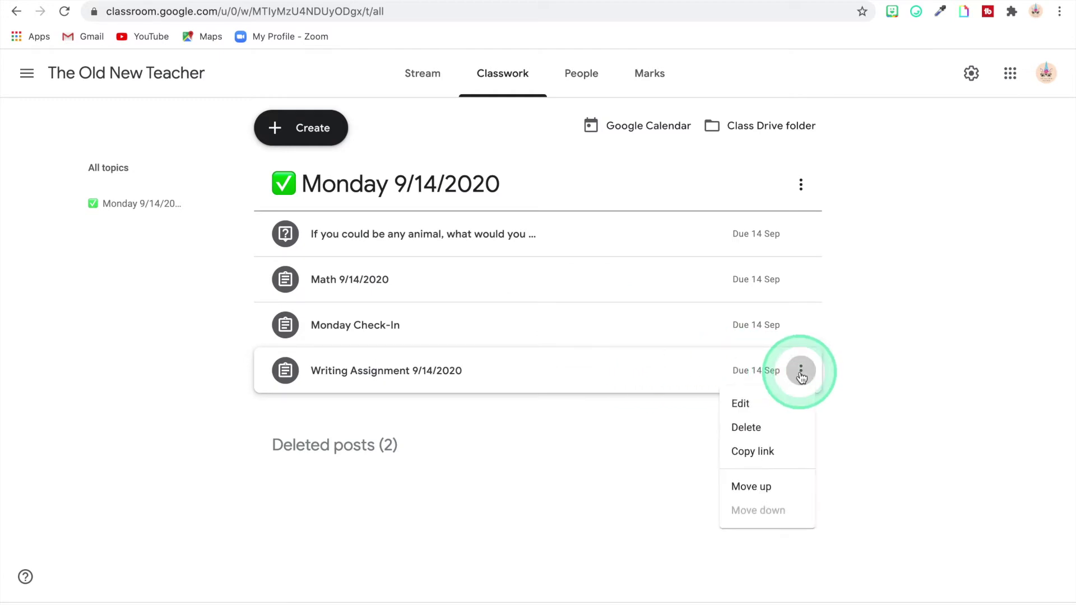
click(759, 452)
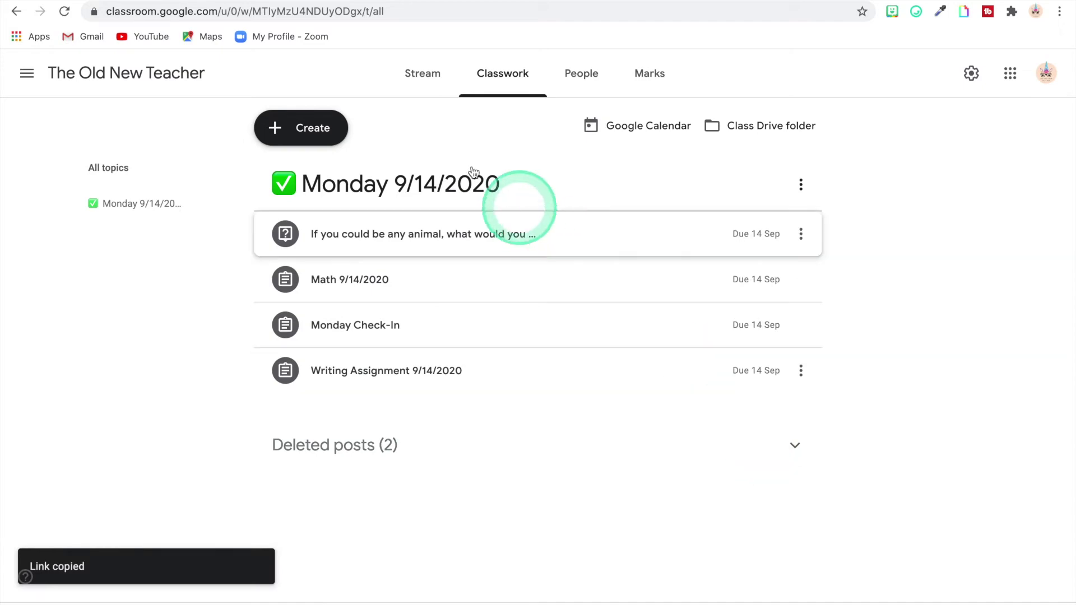
click(317, 4)
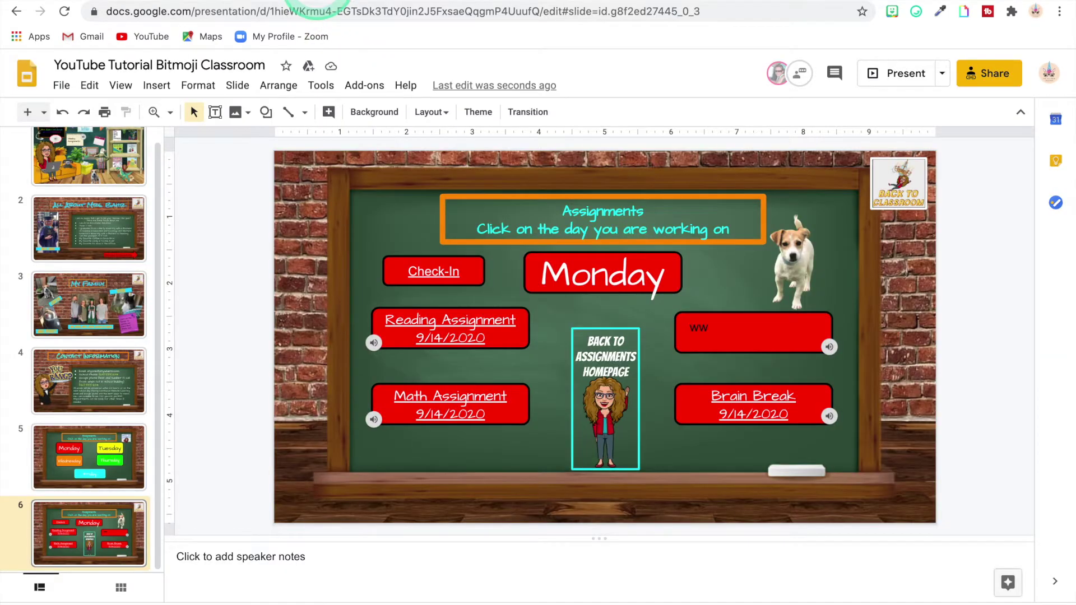
Paste the copied Classroom assignment address as the link for the red button's text
click(729, 335)
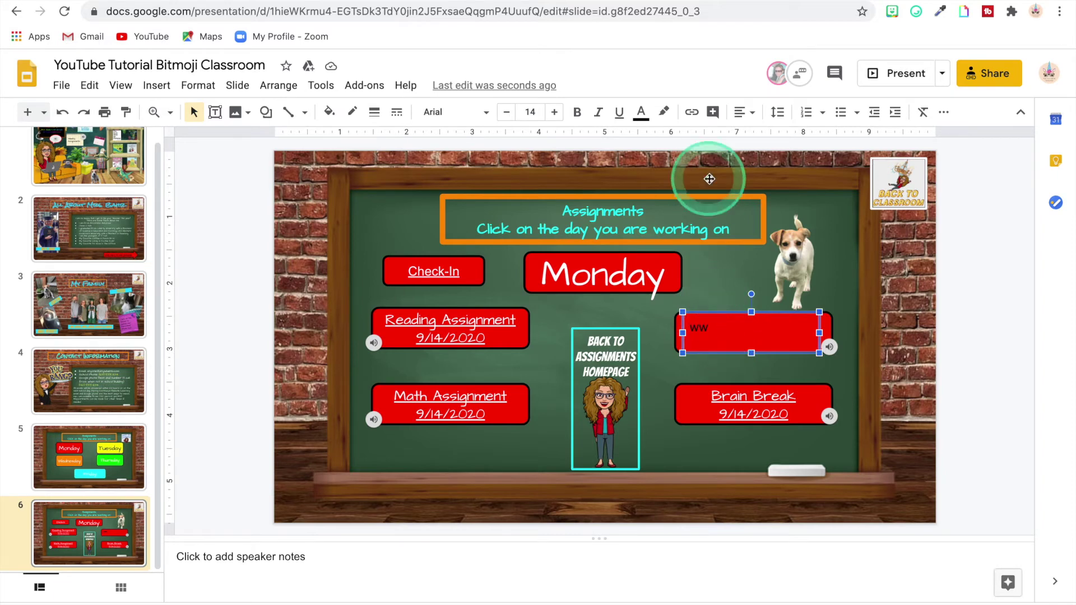
click(692, 112)
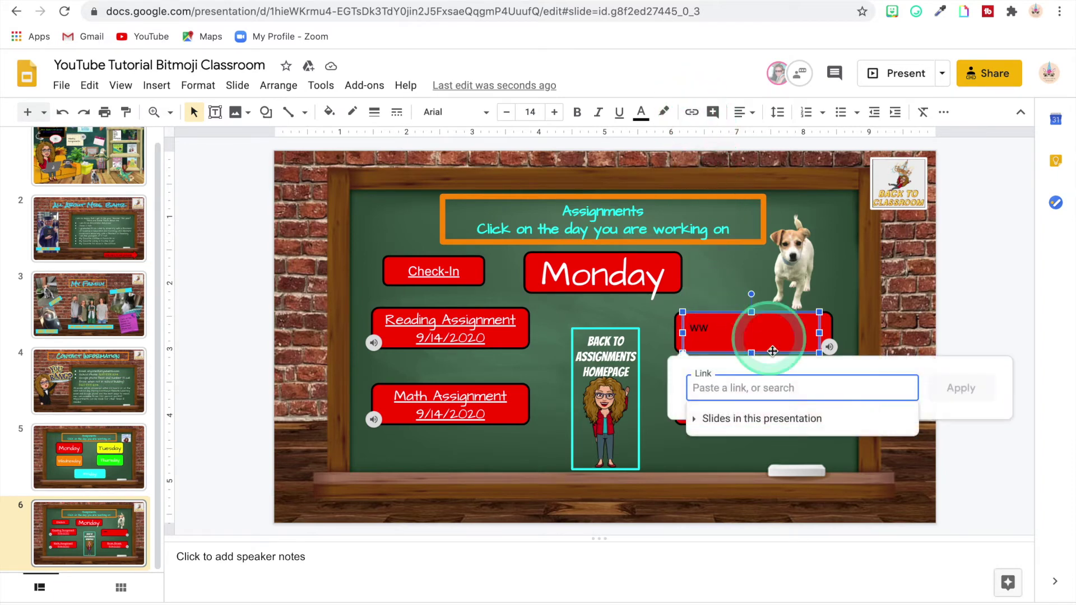
click(950, 259)
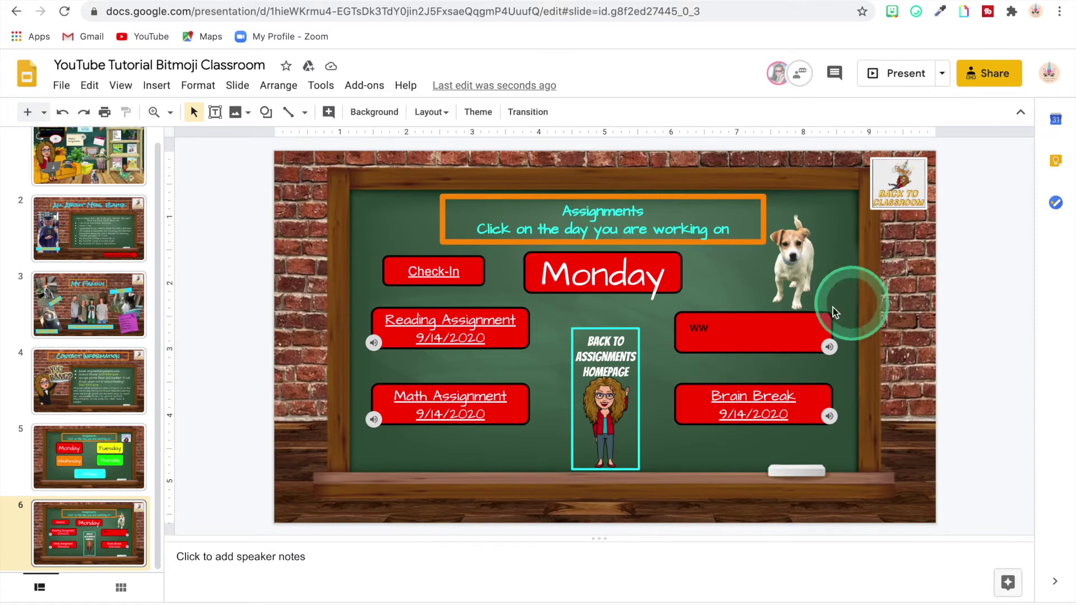
click(708, 326)
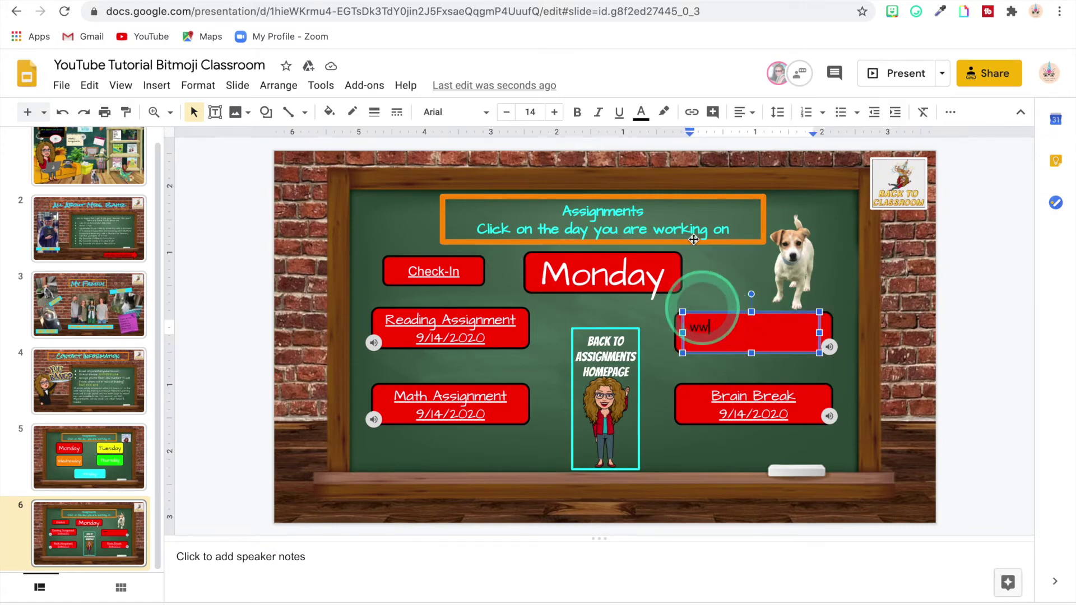
click(693, 112)
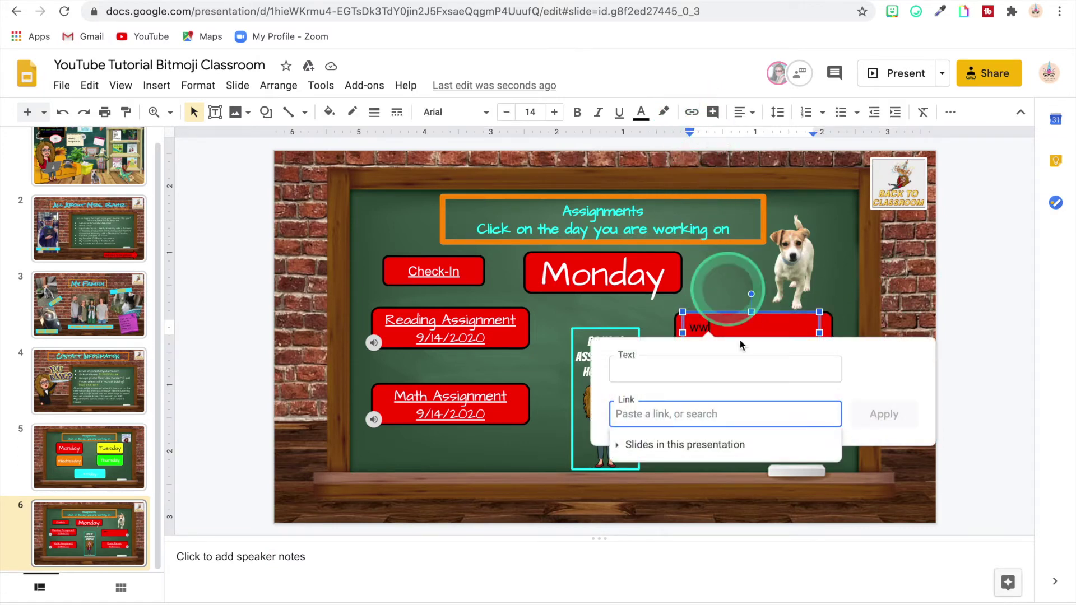
click(718, 412)
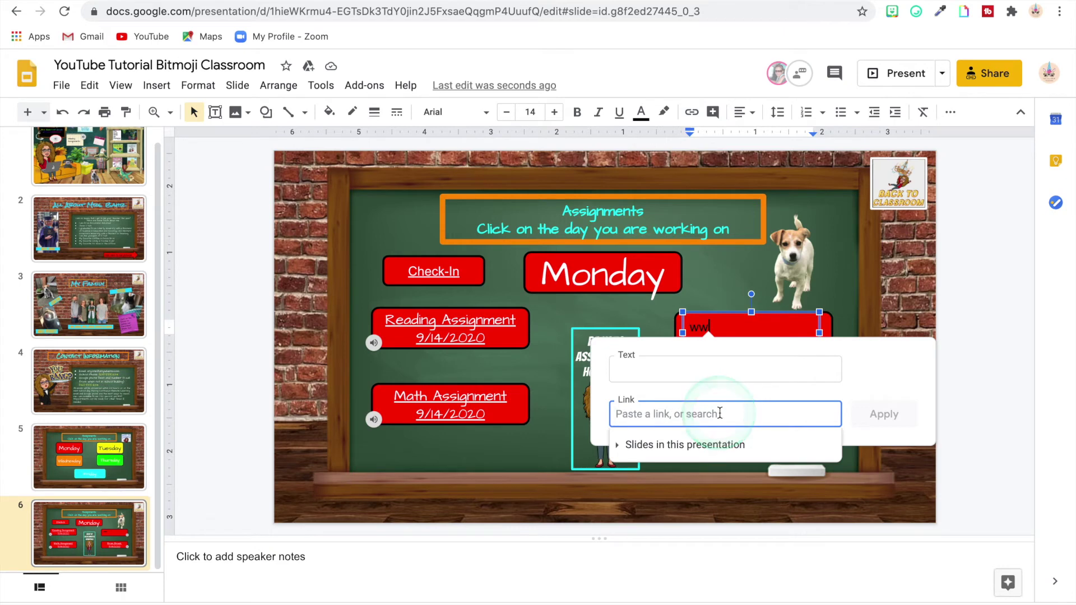
click(720, 414)
key(ctrl+v)
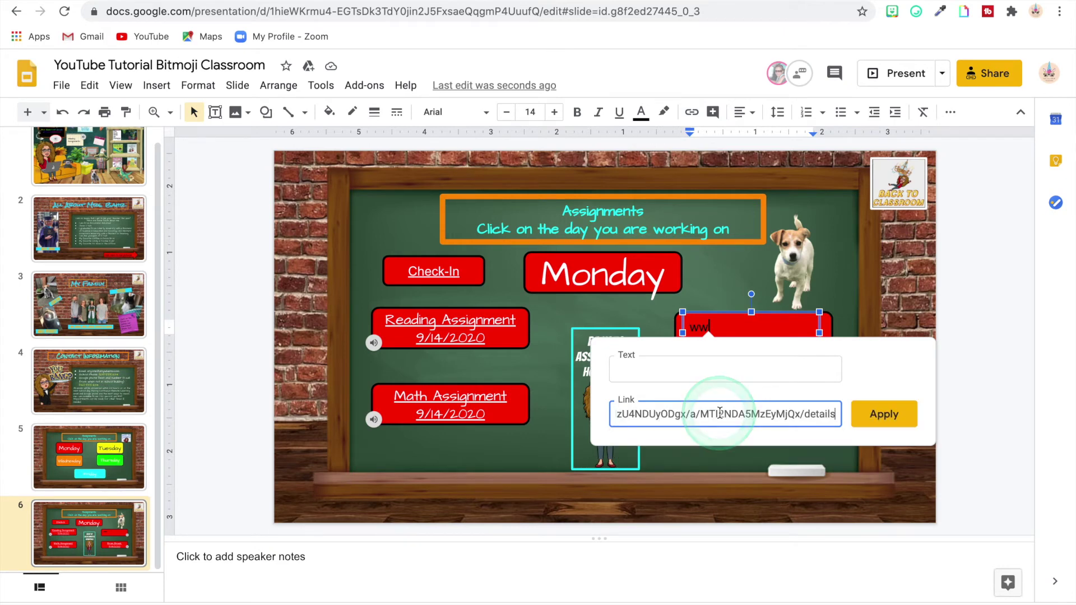
Set the link's display text to 'Writing Assignment 9/14/2020' and apply it
click(630, 373)
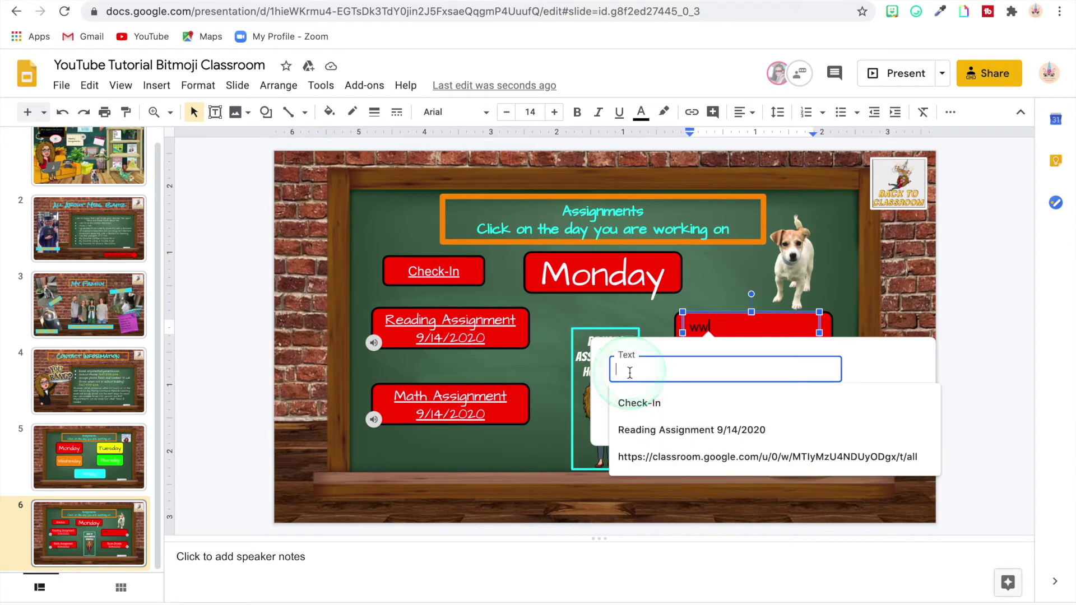
click(630, 373)
text(Wri)
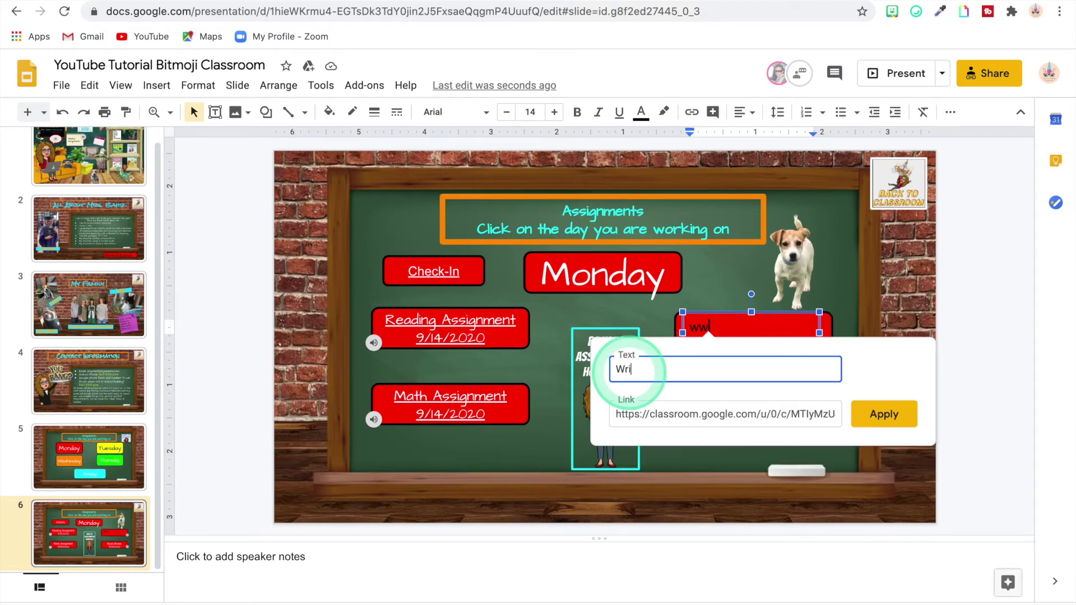
text(tin)
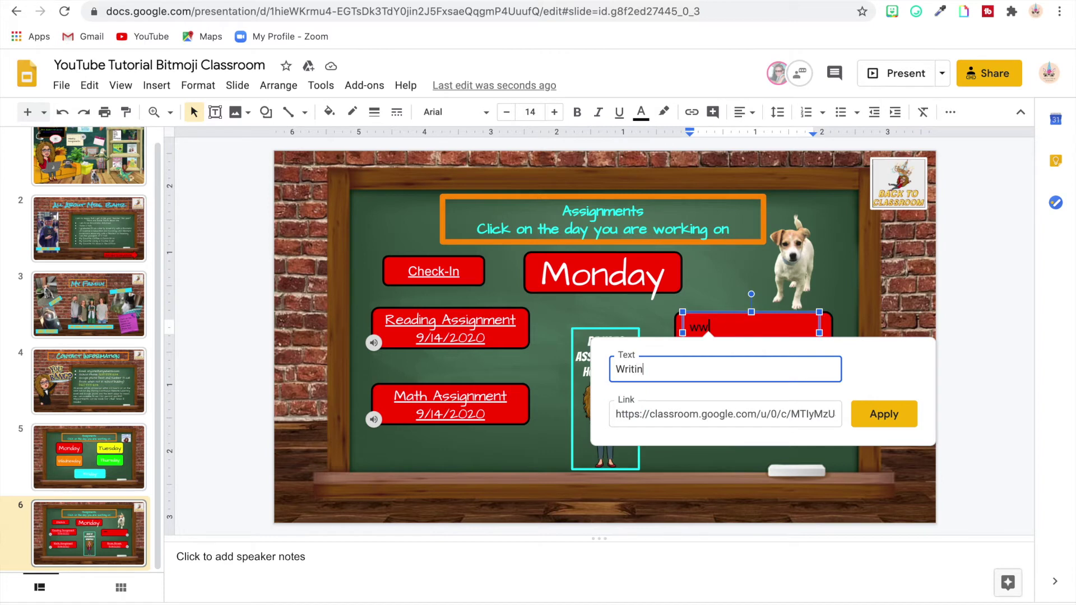
text(g Assignment 9)
click(601, 416)
text(14/2020)
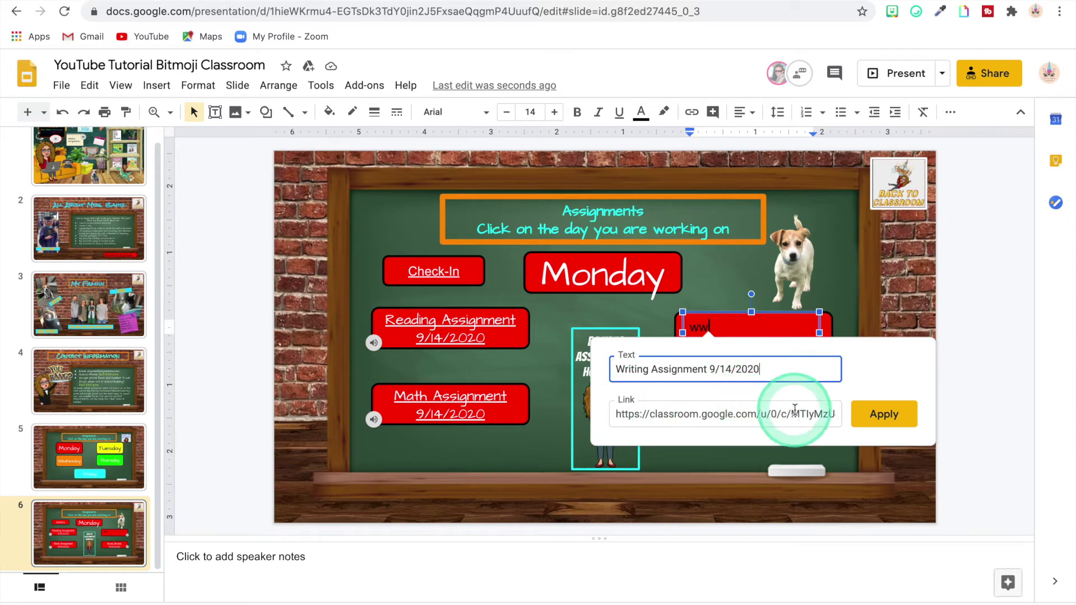
click(884, 413)
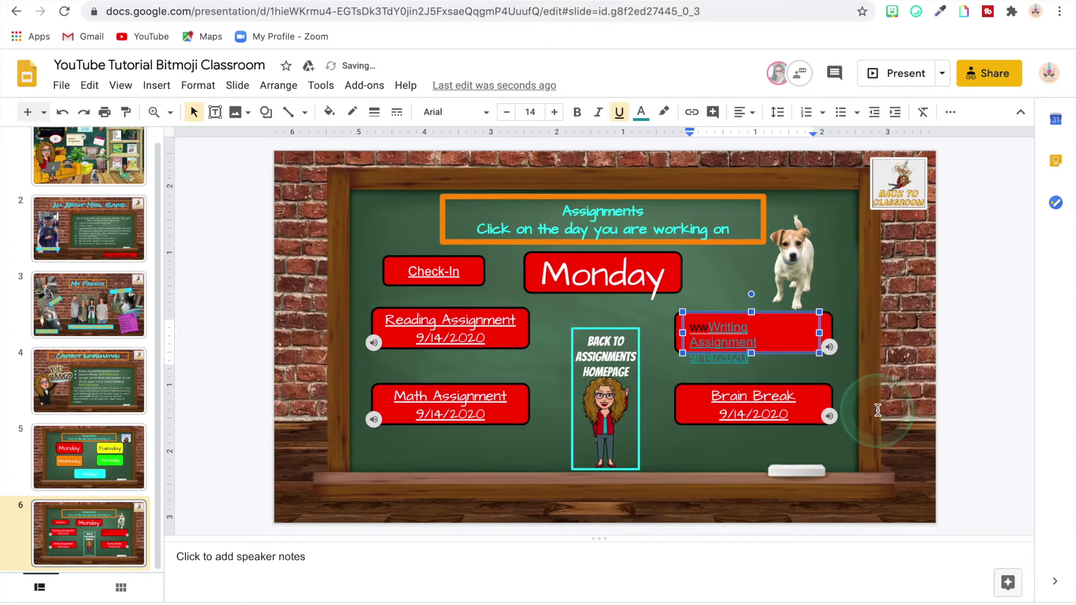
Make the Writing Assignment link text white
drag(835, 367, 690, 333)
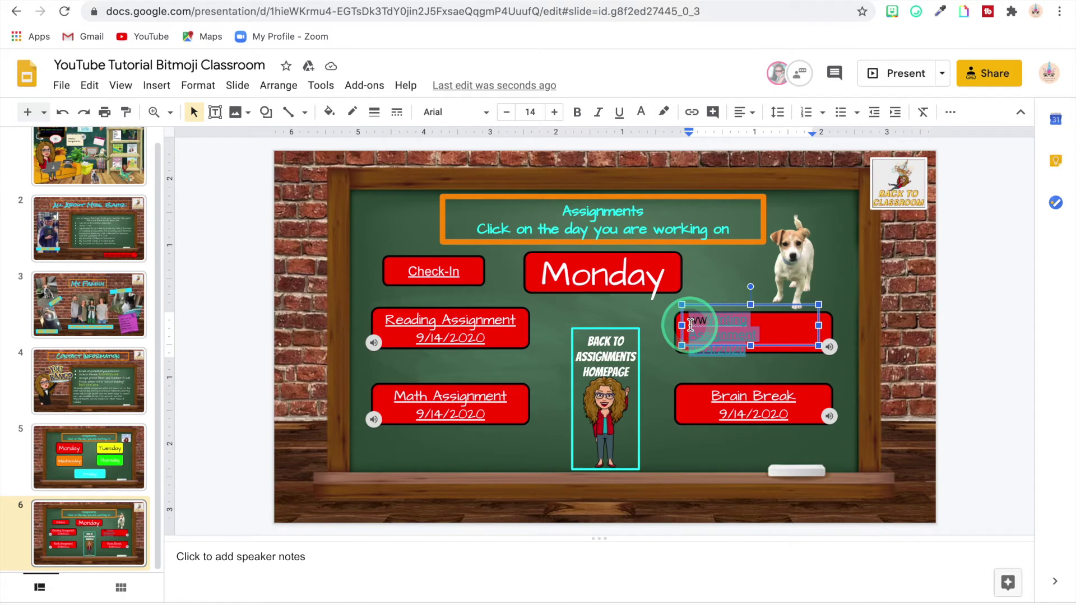
click(642, 115)
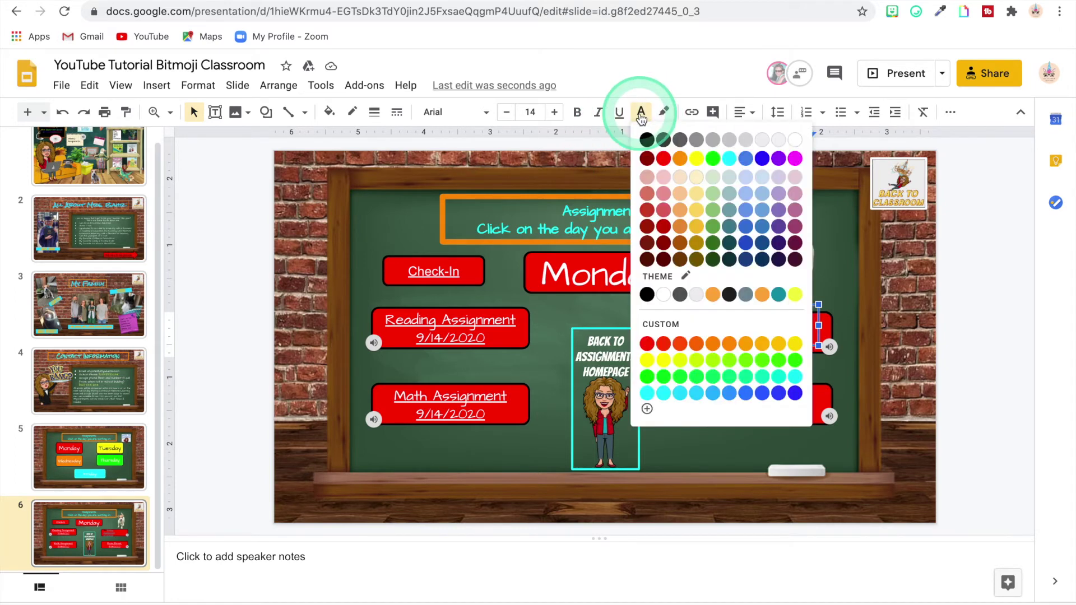
click(798, 143)
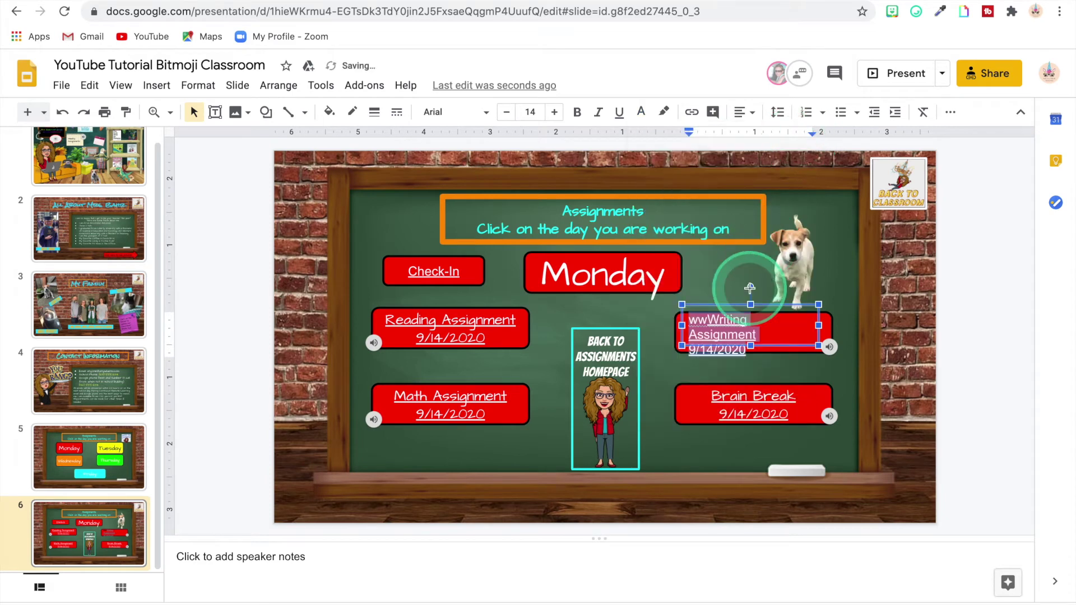
Delete the two stray 'w' letters before 'Writing' in the button text
click(709, 322)
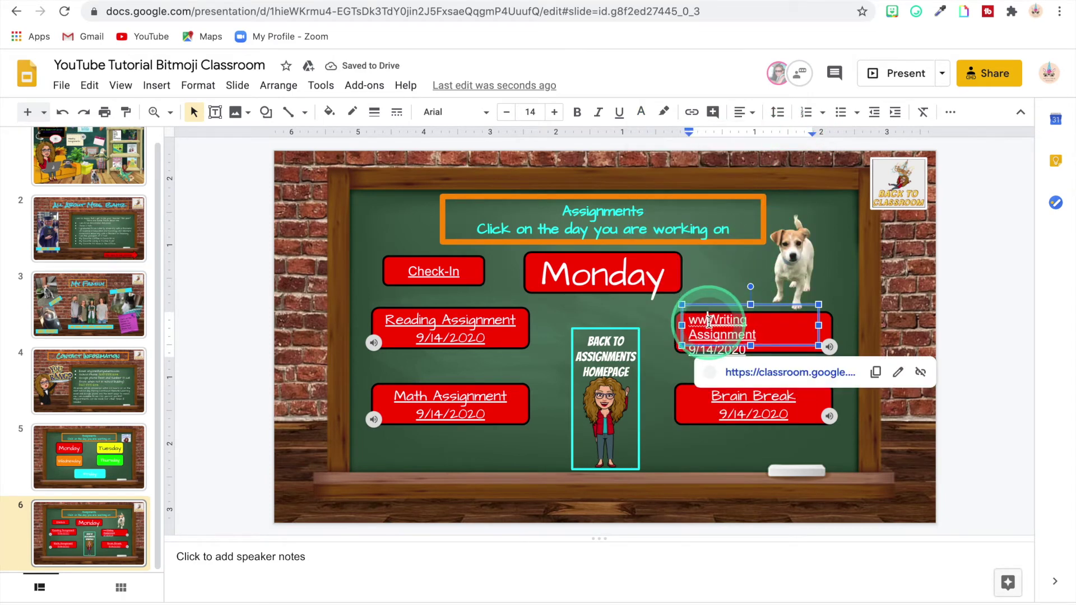
key(BackSpace)
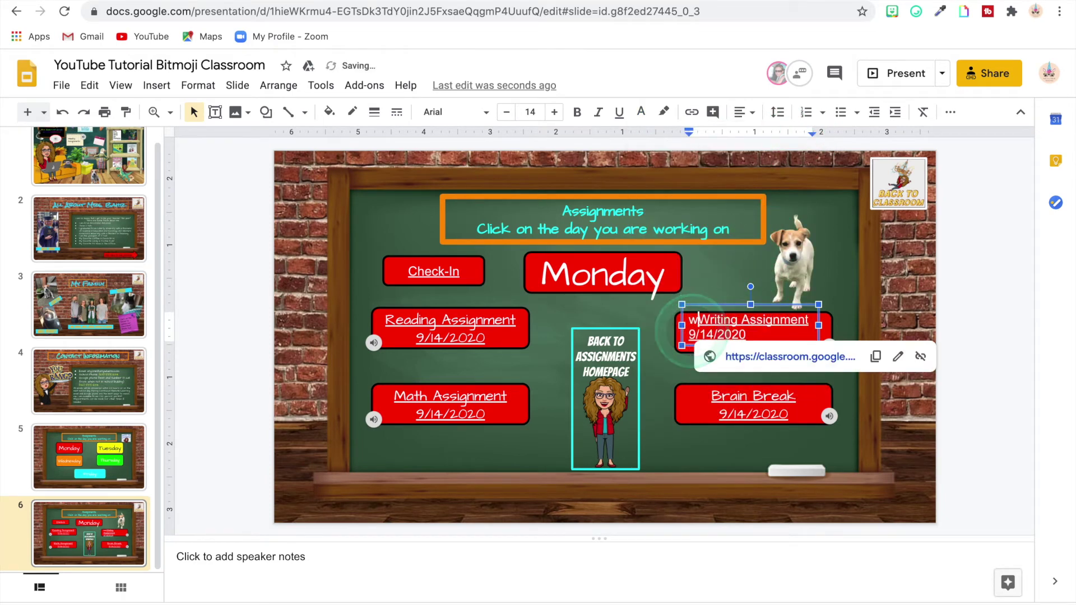
key(BackSpace)
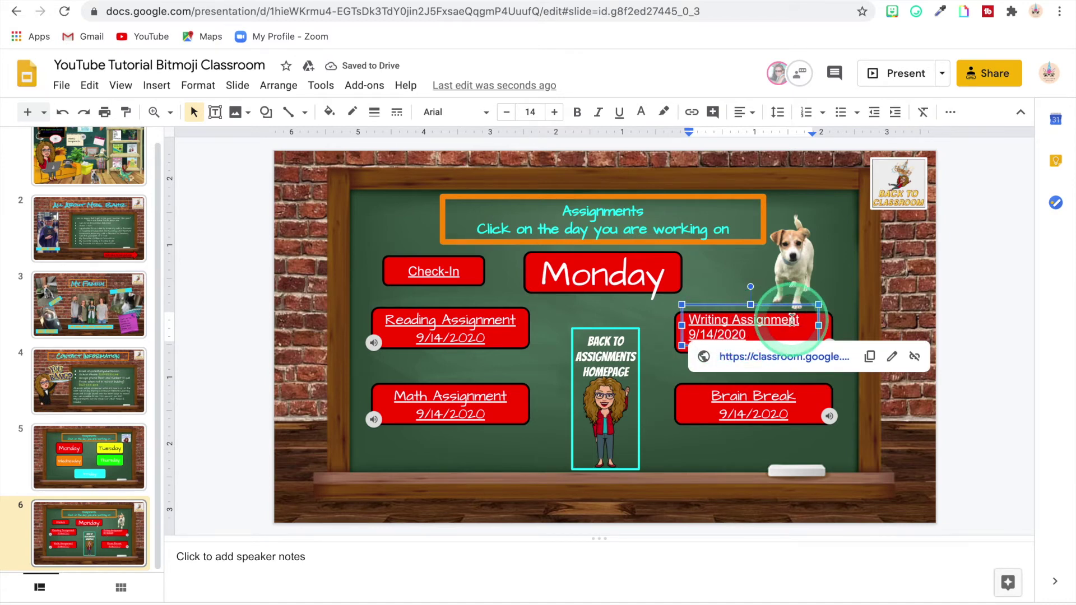
drag(801, 320, 692, 325)
Set the Writing Assignment 9/14/2020 text to Architects Daughter with center and middle alignment
click(753, 328)
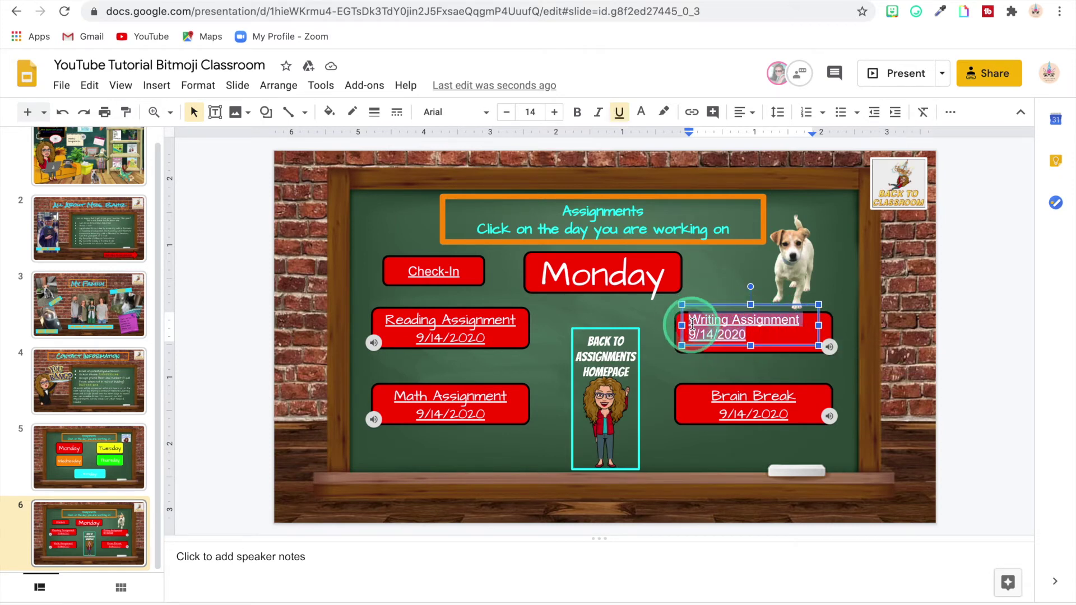
click(486, 115)
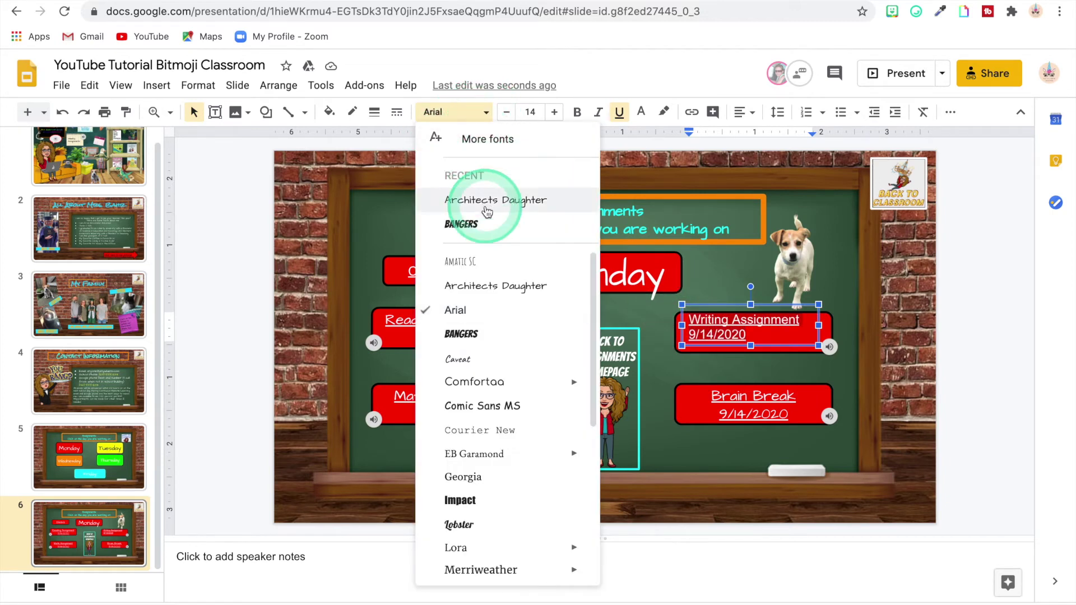
click(487, 200)
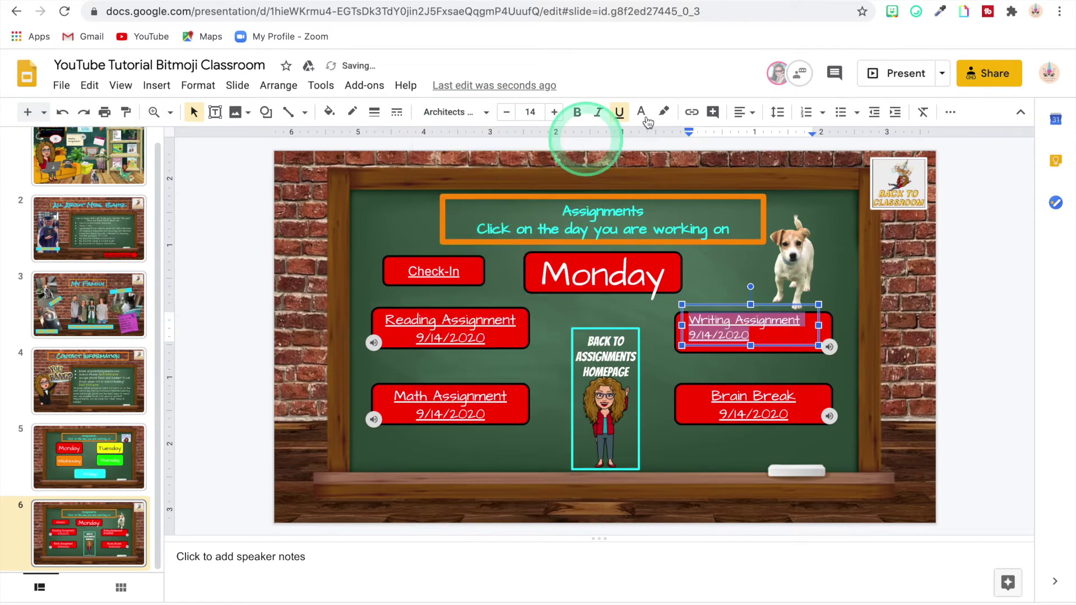
click(741, 115)
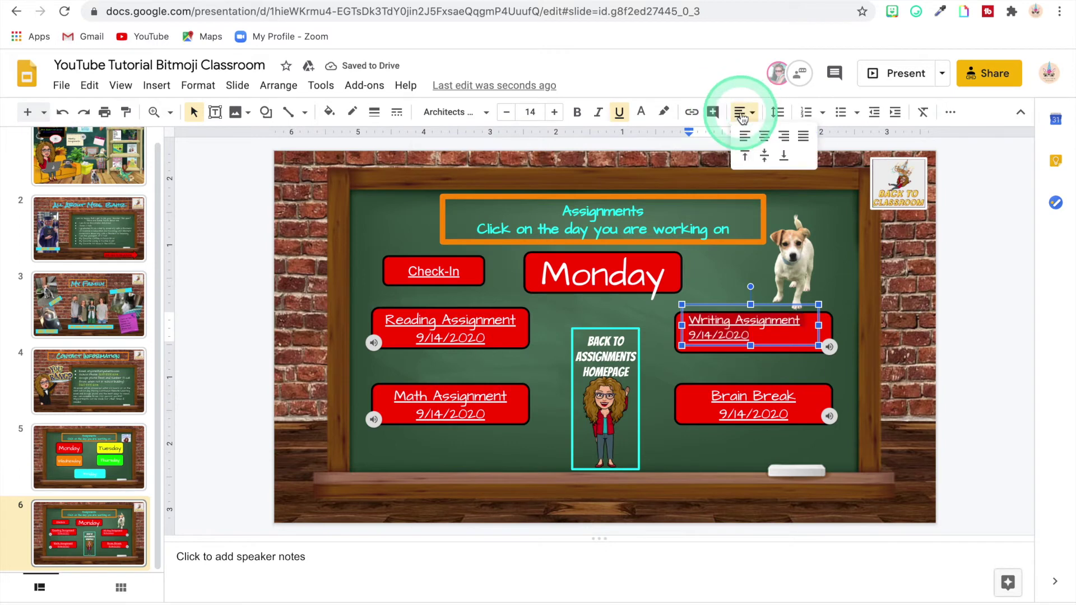
click(763, 140)
click(745, 112)
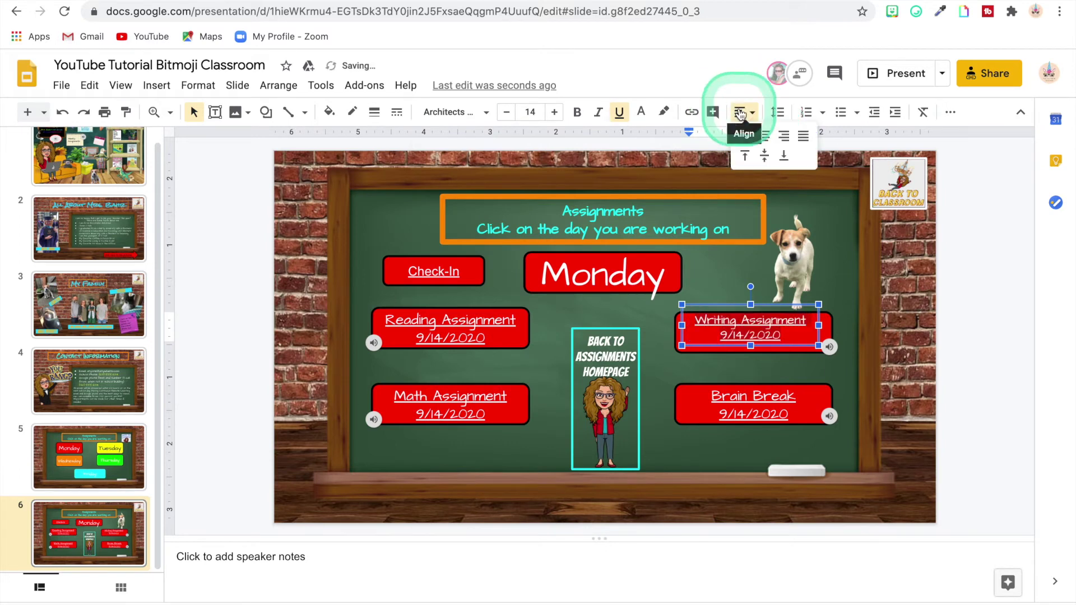
click(766, 157)
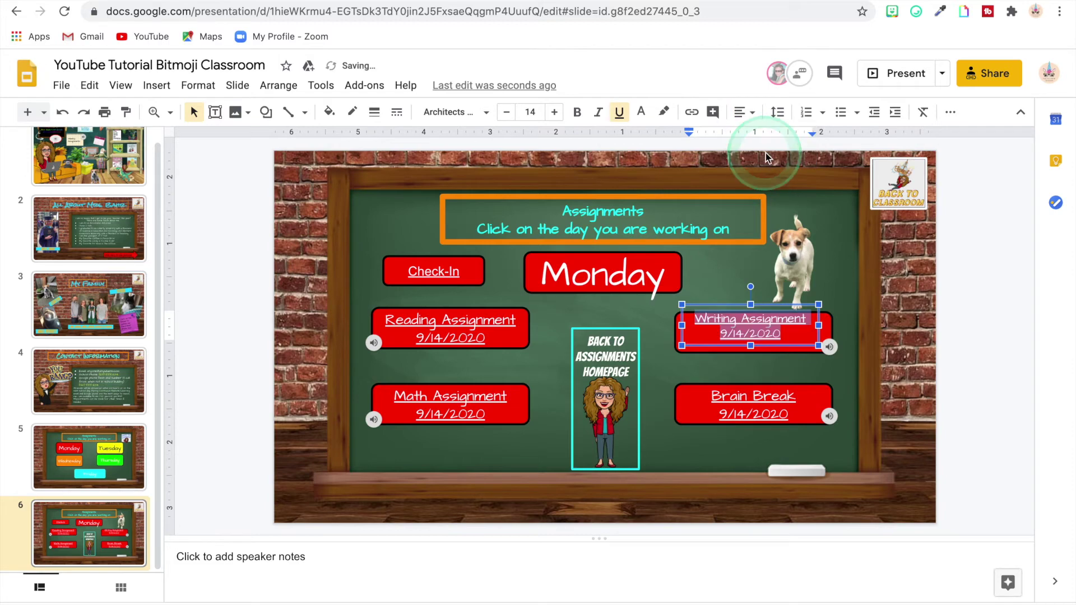
Present the deck to confirm the Writing Assignment link opens Classroom, then follow the Bitmoji back to slide 5
click(902, 76)
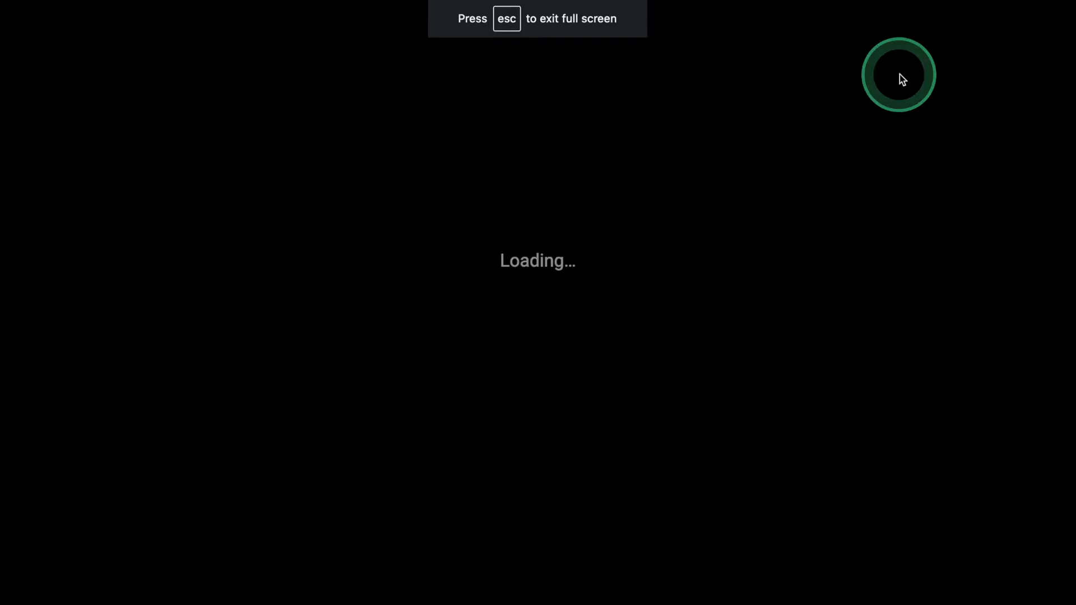
click(829, 280)
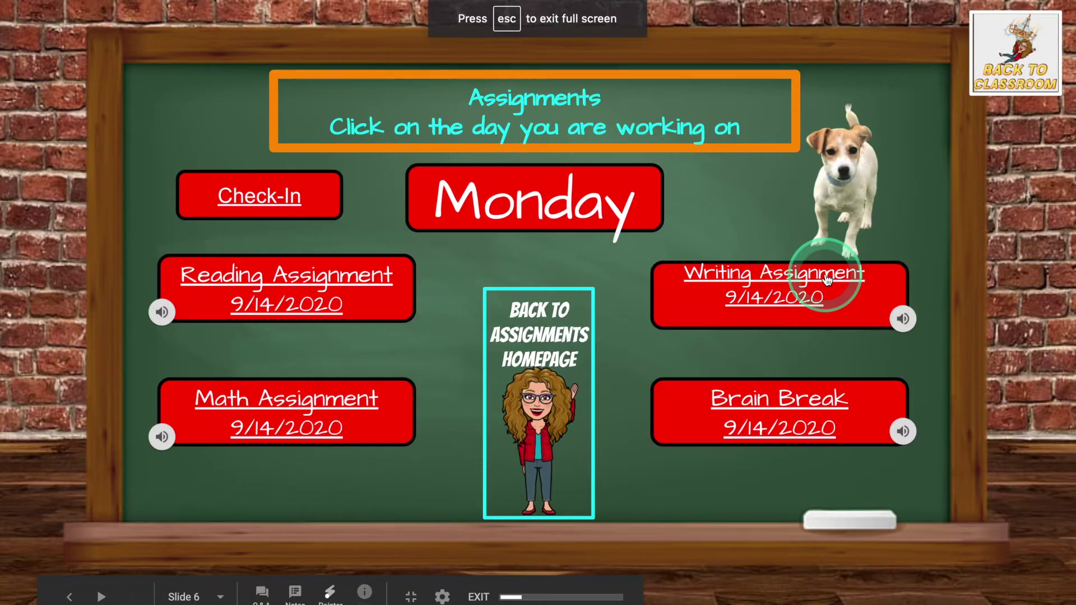
click(776, 297)
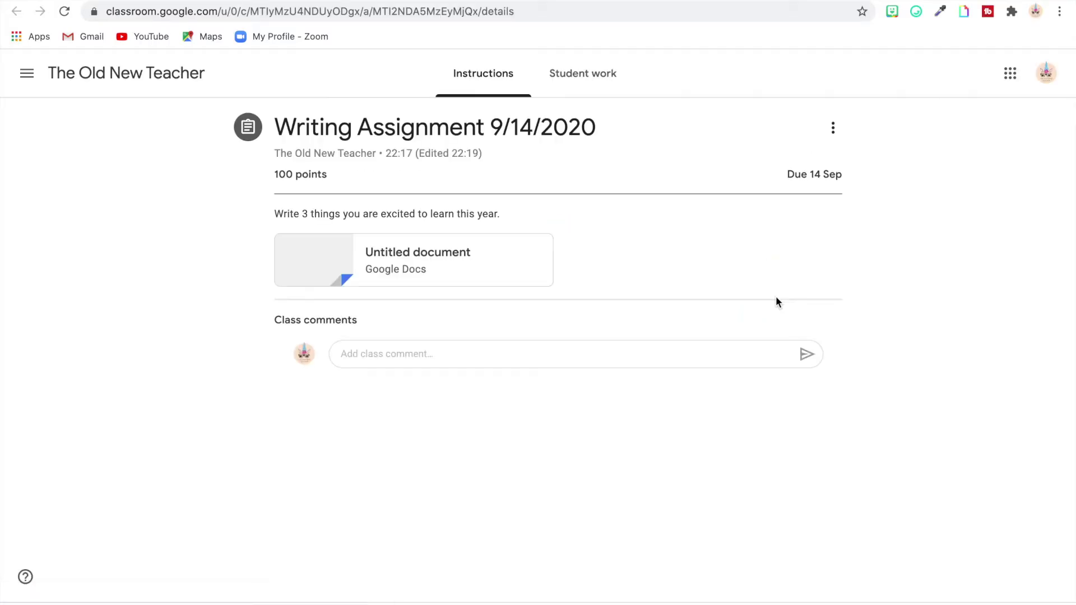
drag(695, 227, 730, 229)
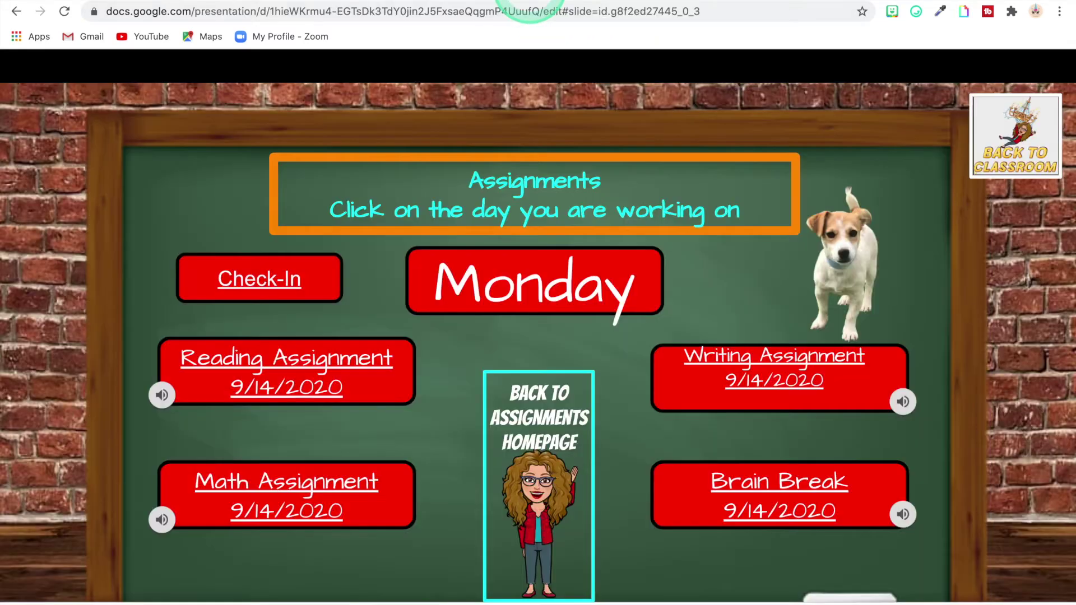
click(615, 364)
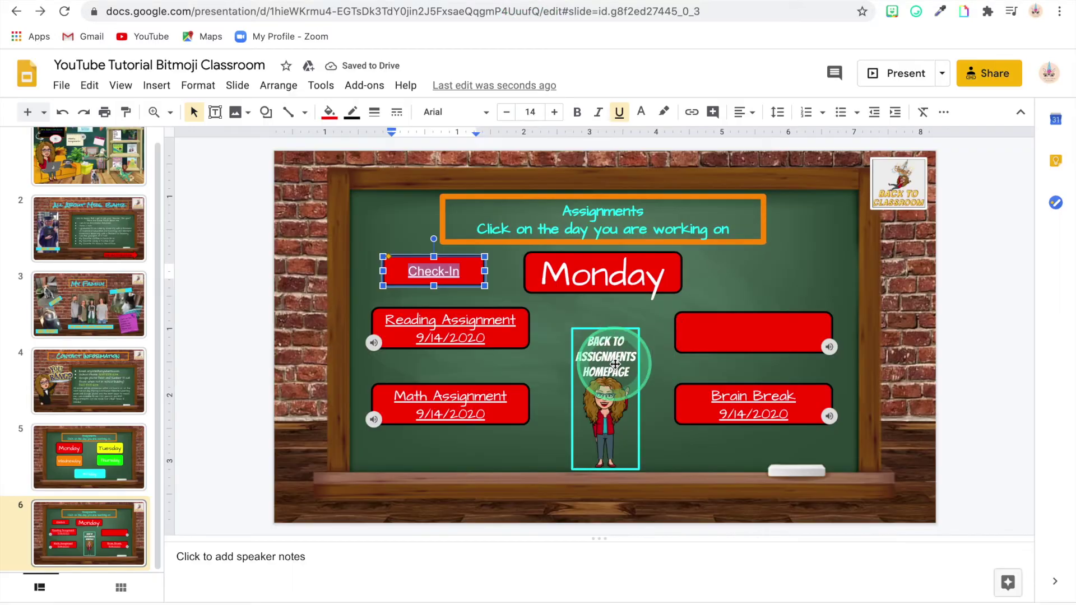
click(619, 486)
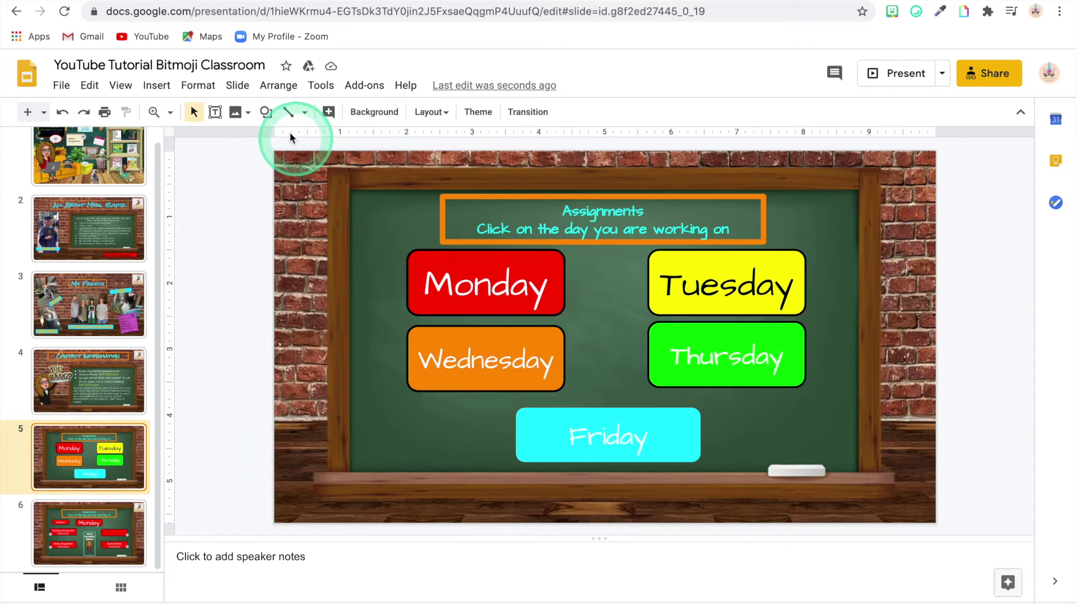
Draw a small rectangle in the top-right corner of slide 5 beside the Assignments heading
click(267, 113)
mouse_move(297, 139)
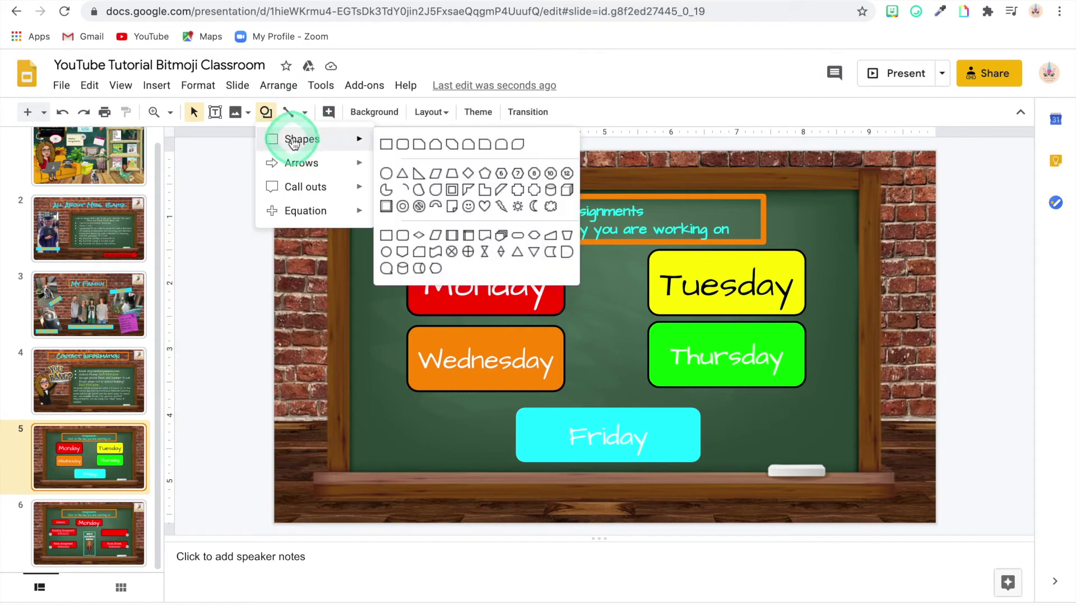
click(385, 145)
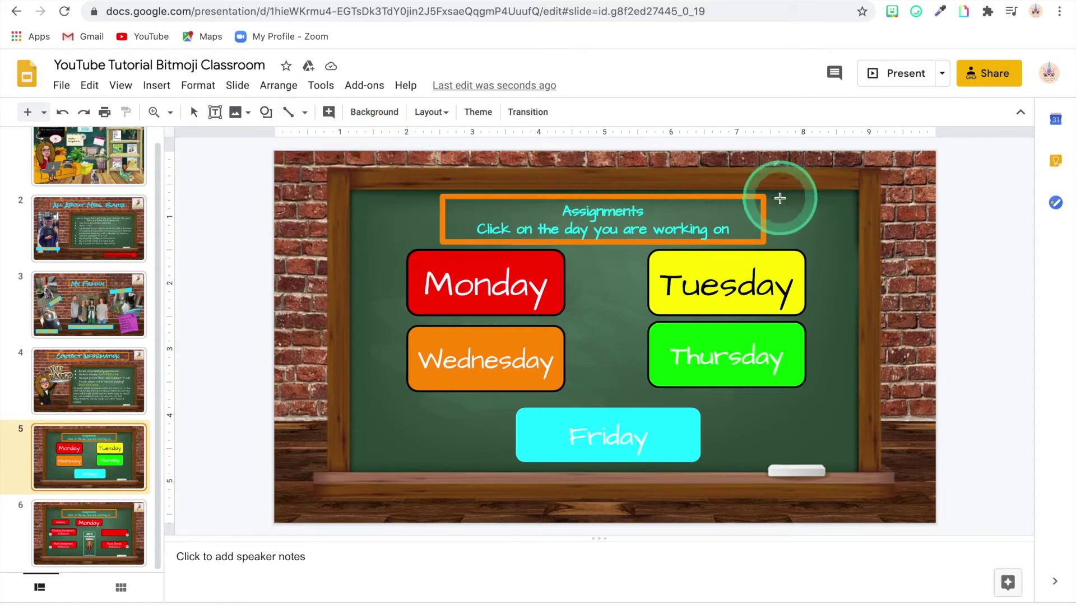
mouse_move(781, 201)
mouse_down()
mouse_move(799, 233)
mouse_move(841, 235)
mouse_move(850, 262)
mouse_move(796, 246)
mouse_up()
click(987, 13)
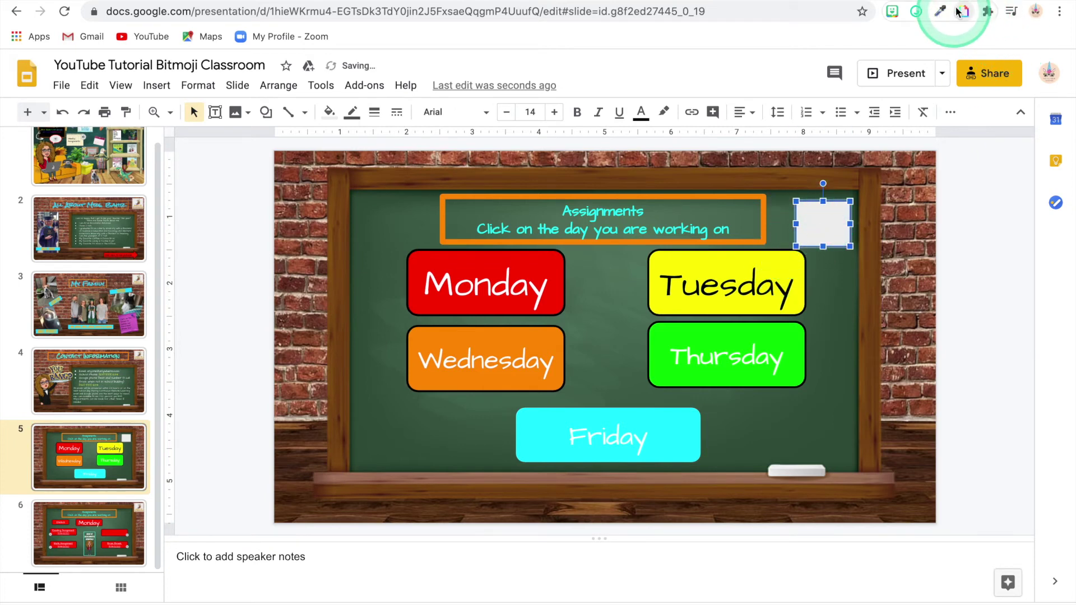
Search the Bitmoji extension for 'Back Cl' and drag the Back to Classroom sticker onto slide 5
click(892, 11)
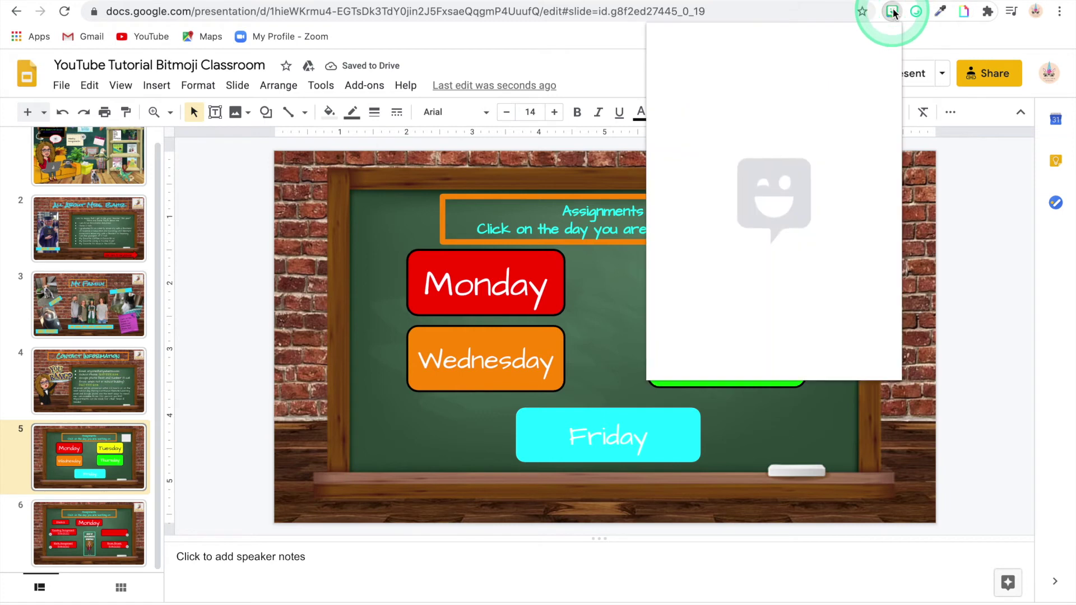
click(781, 142)
click(720, 67)
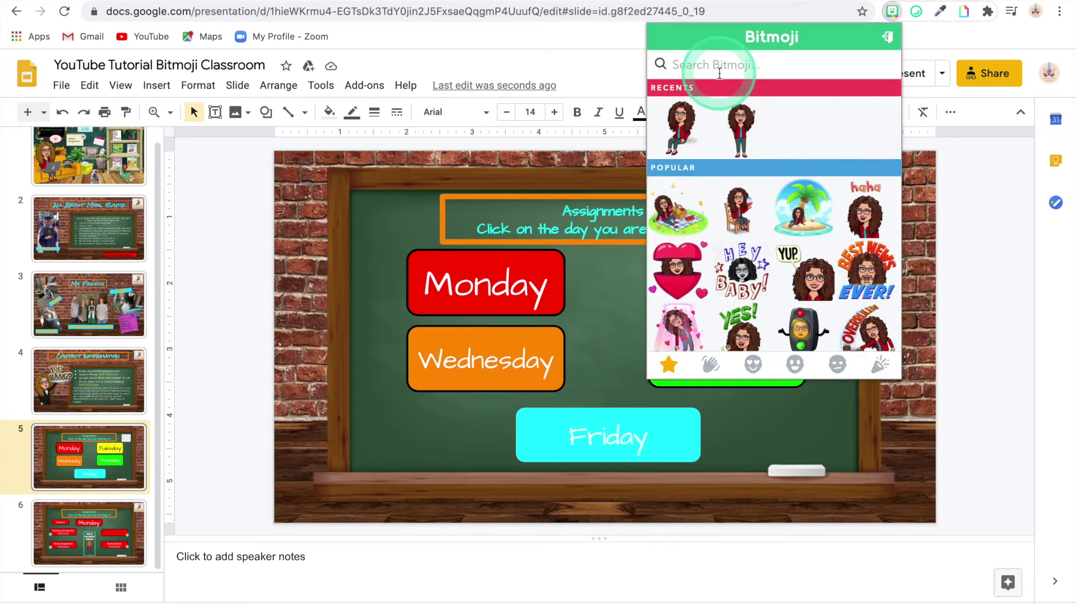
text(Back to)
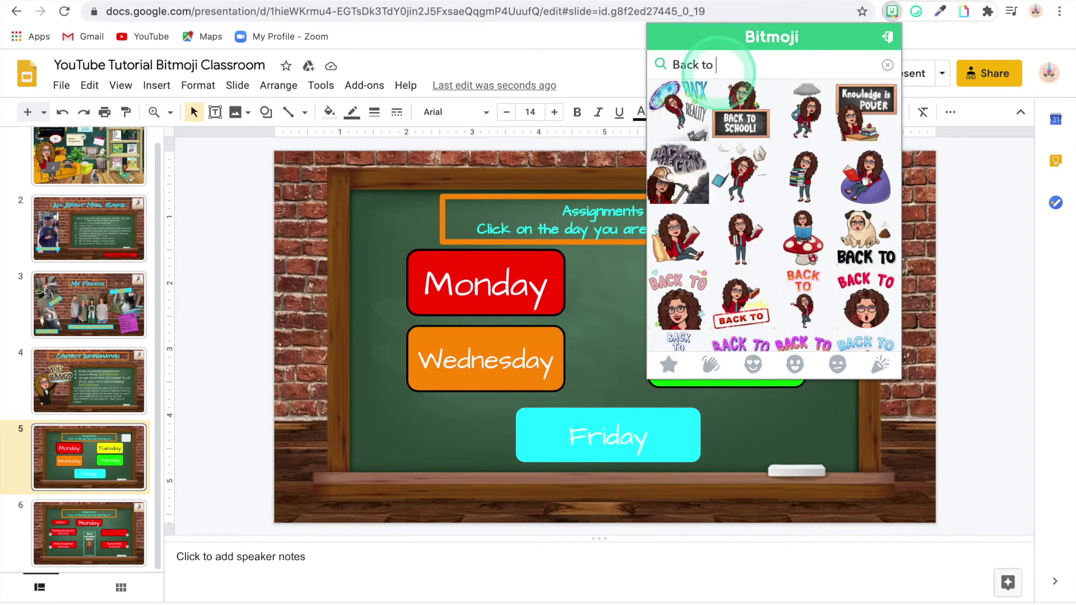
text(Classroom)
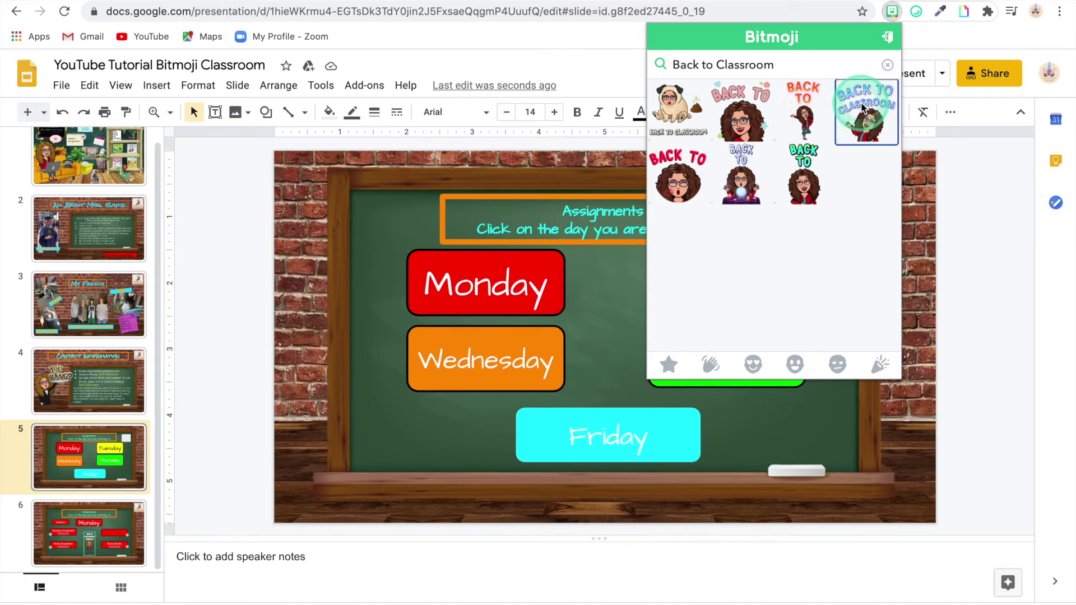
drag(863, 107, 480, 283)
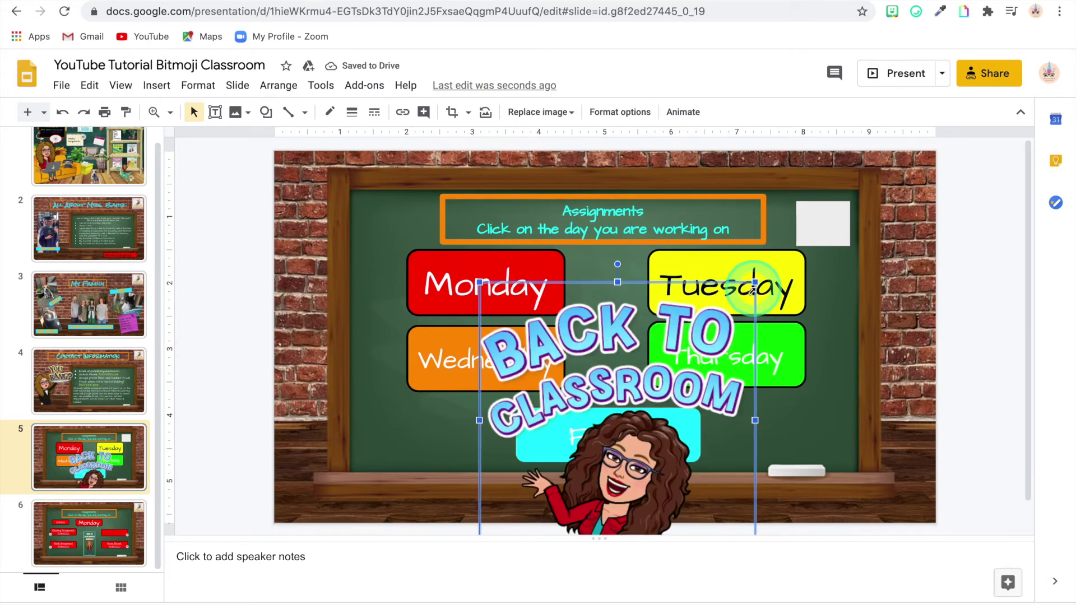
Shrink the Back to Classroom sticker into a small tile at slide 5's top right
drag(755, 283, 819, 219)
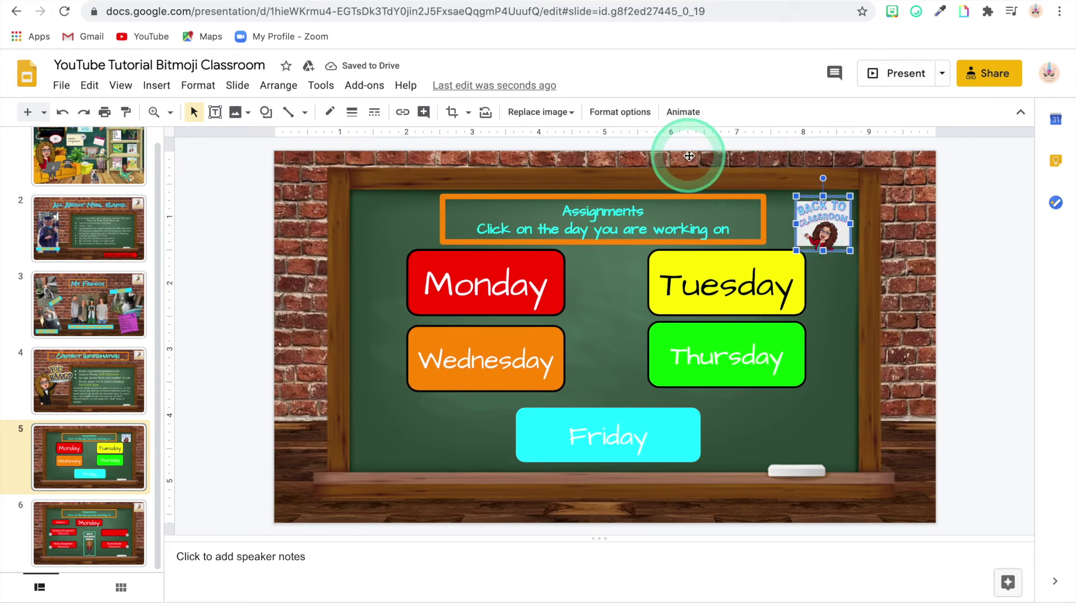
Link the Back to Classroom sticker to the presentation's First Slide
click(402, 112)
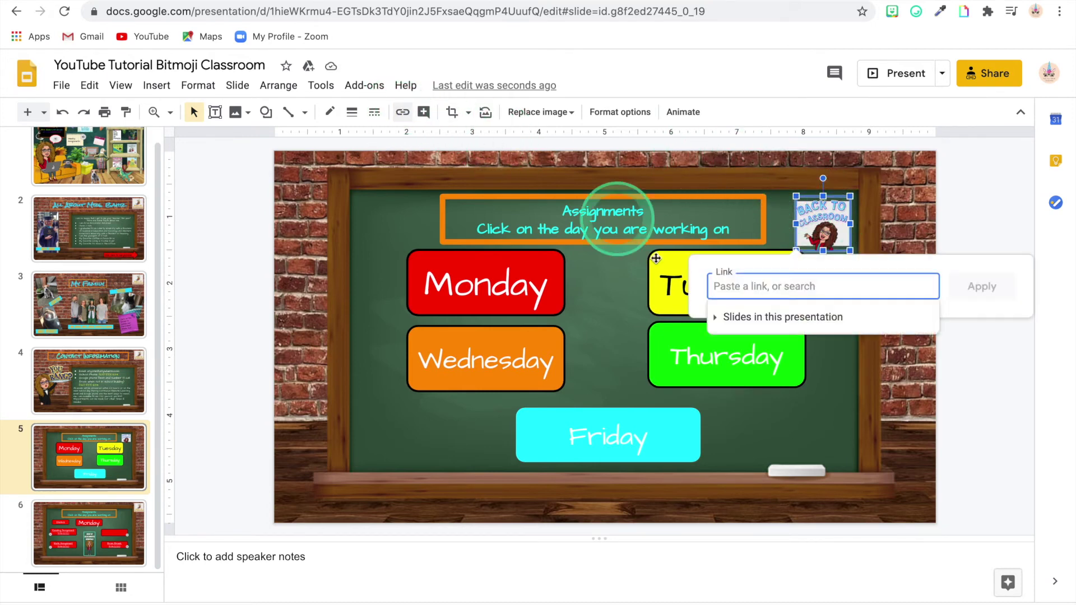
click(717, 318)
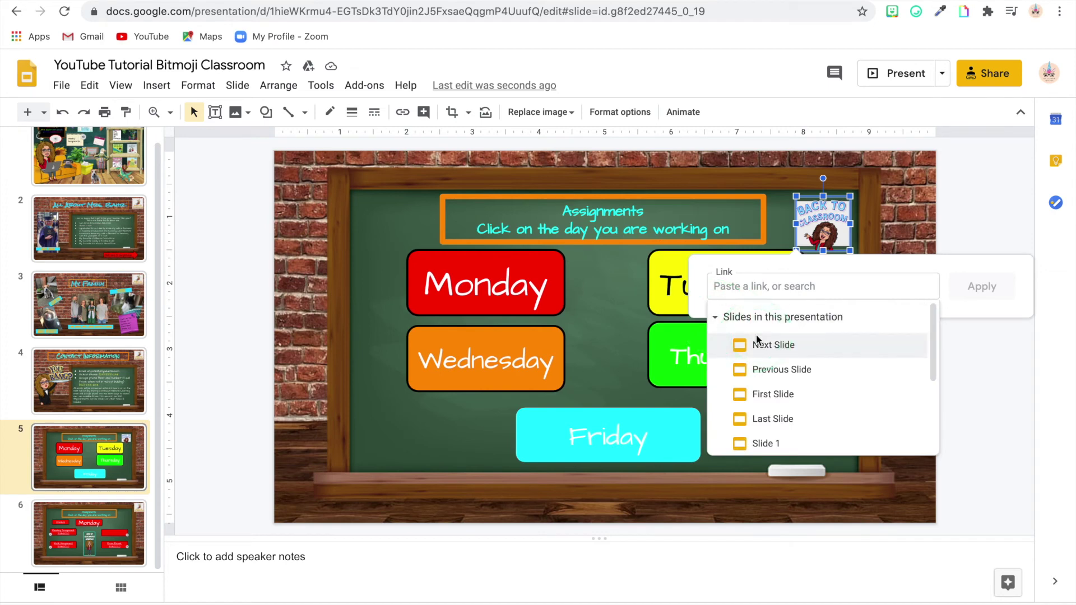
click(769, 420)
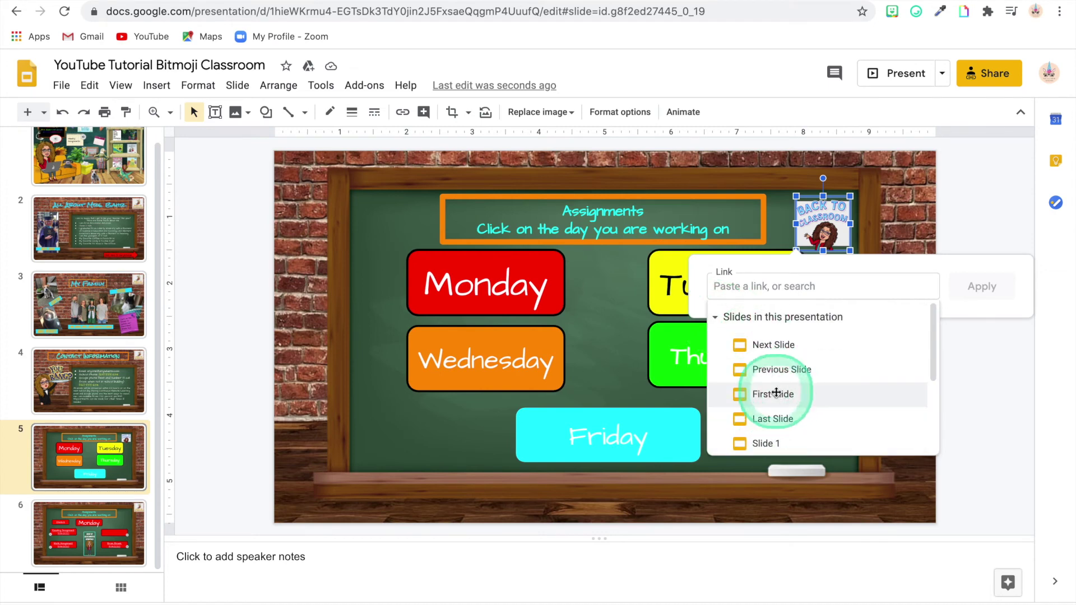
click(776, 394)
click(980, 287)
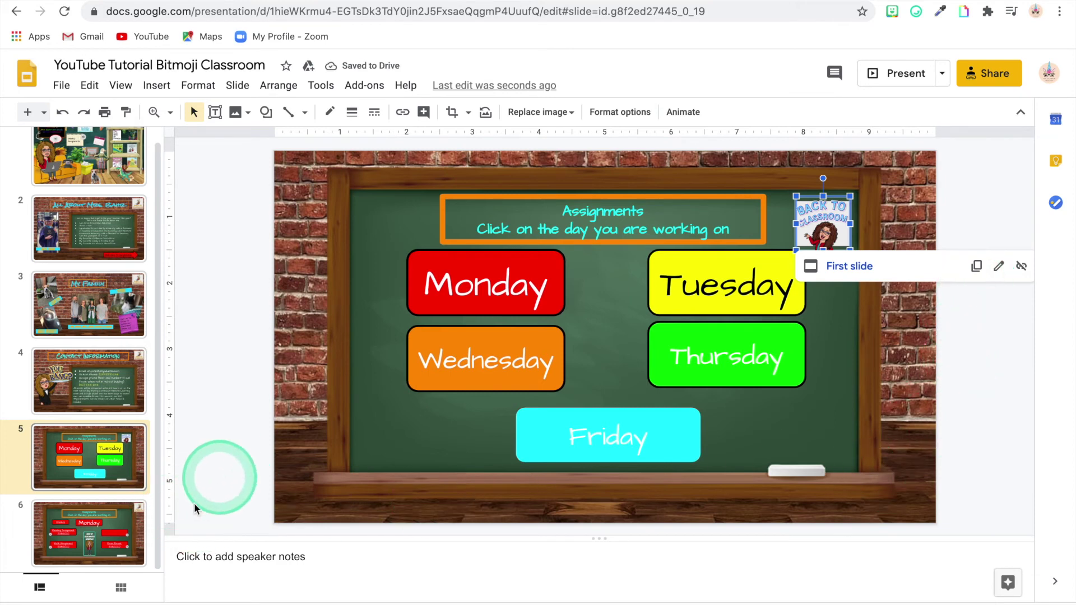
click(108, 526)
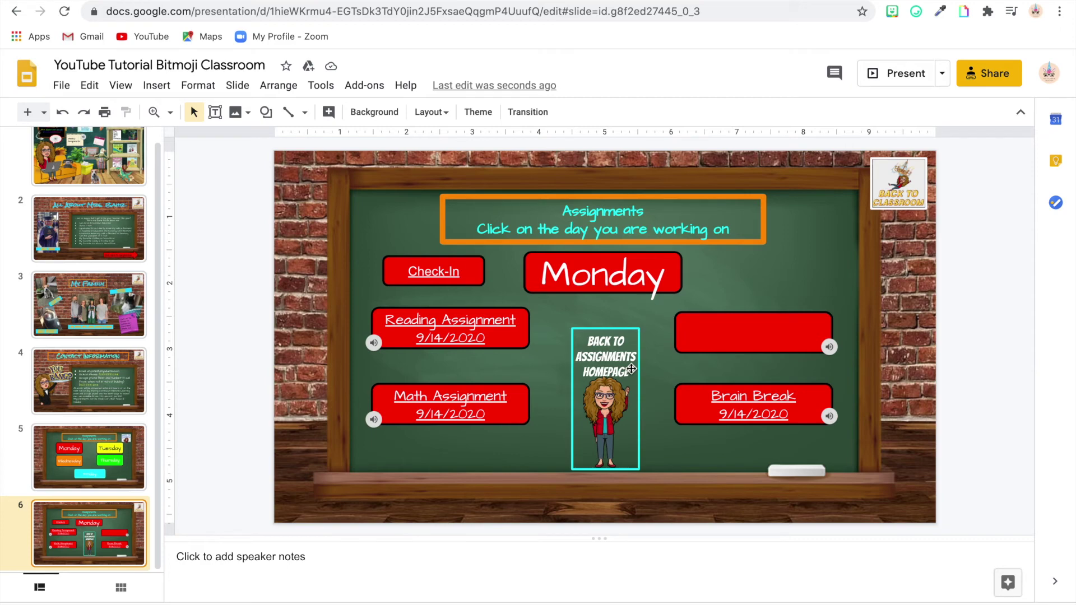
Return to the Bitmoji classroom scene on slide 1
click(109, 163)
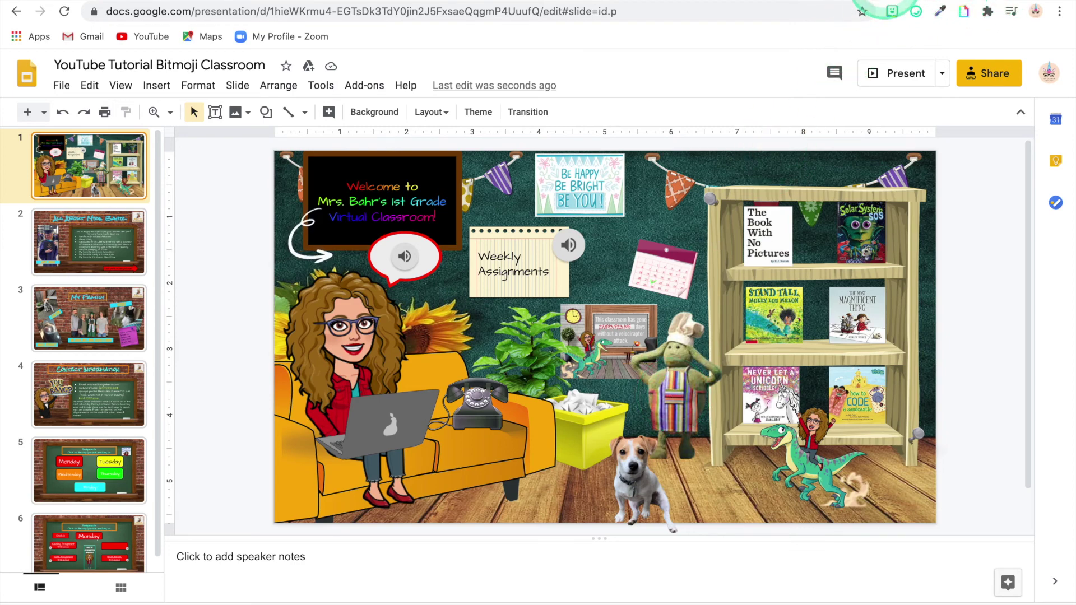
In a new tab, search Google for 'removebg' and go to its Upload Image page
click(737, 0)
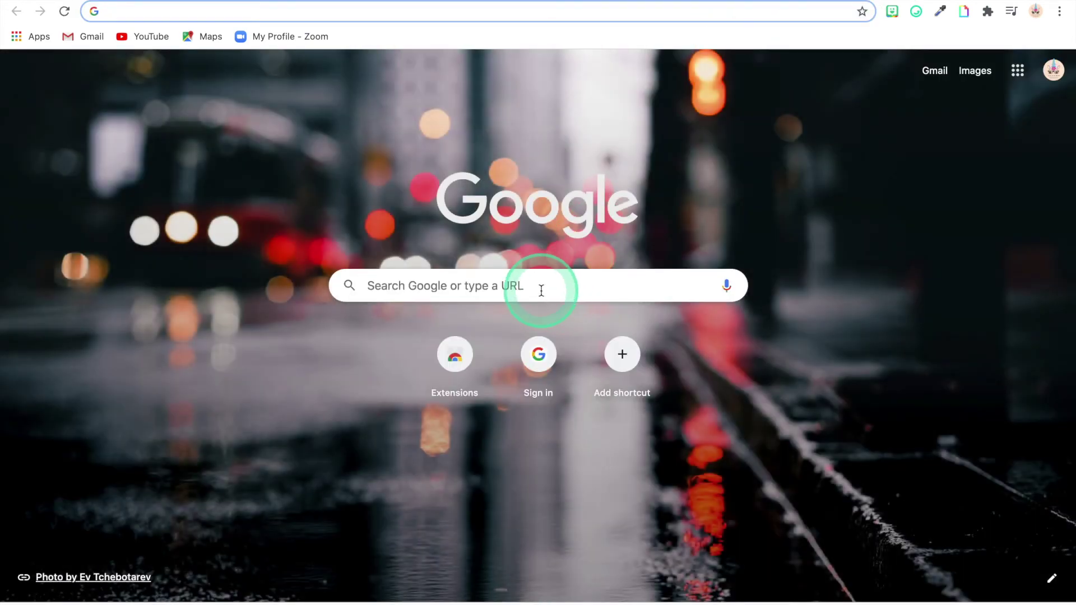
click(541, 291)
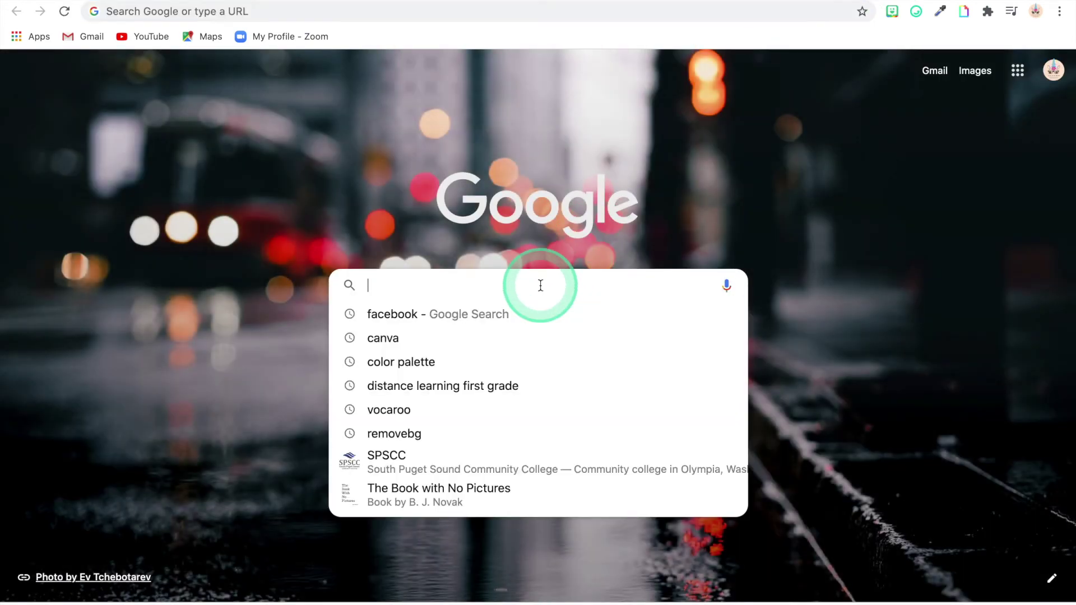
text(removebg)
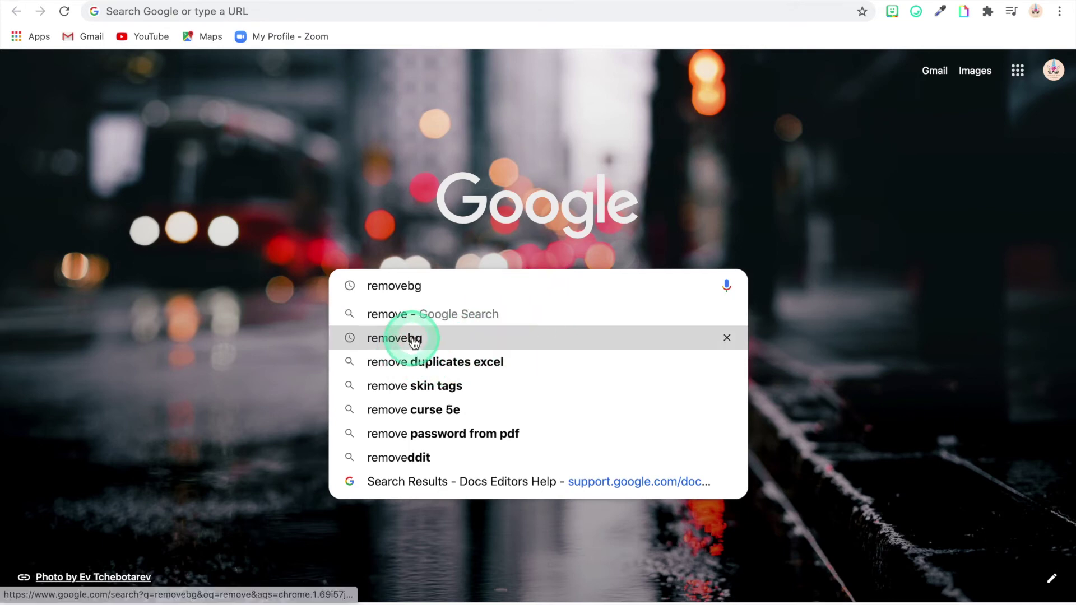
click(411, 338)
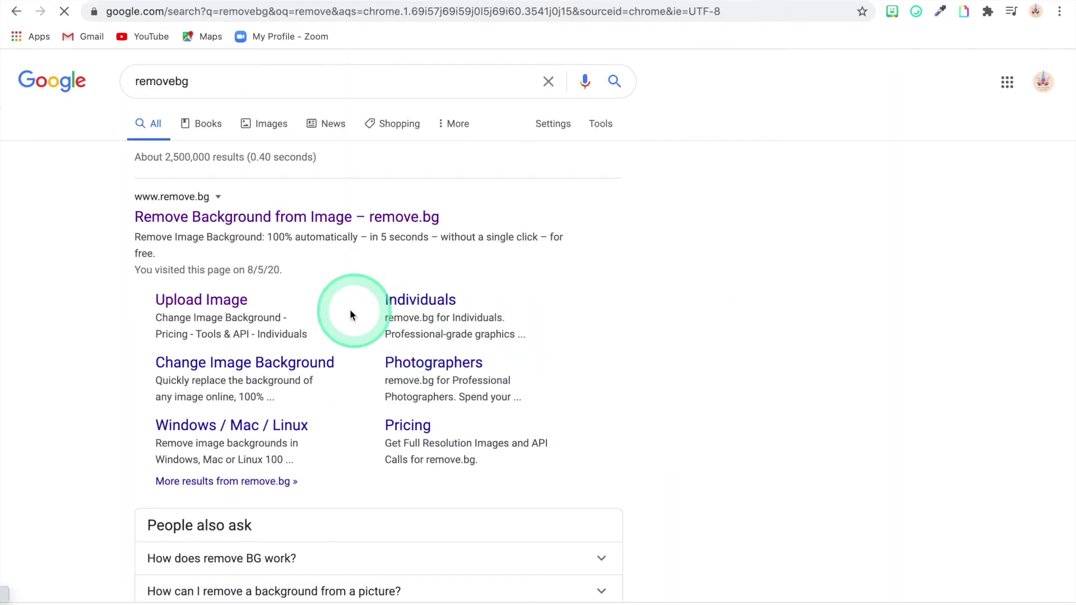
click(221, 301)
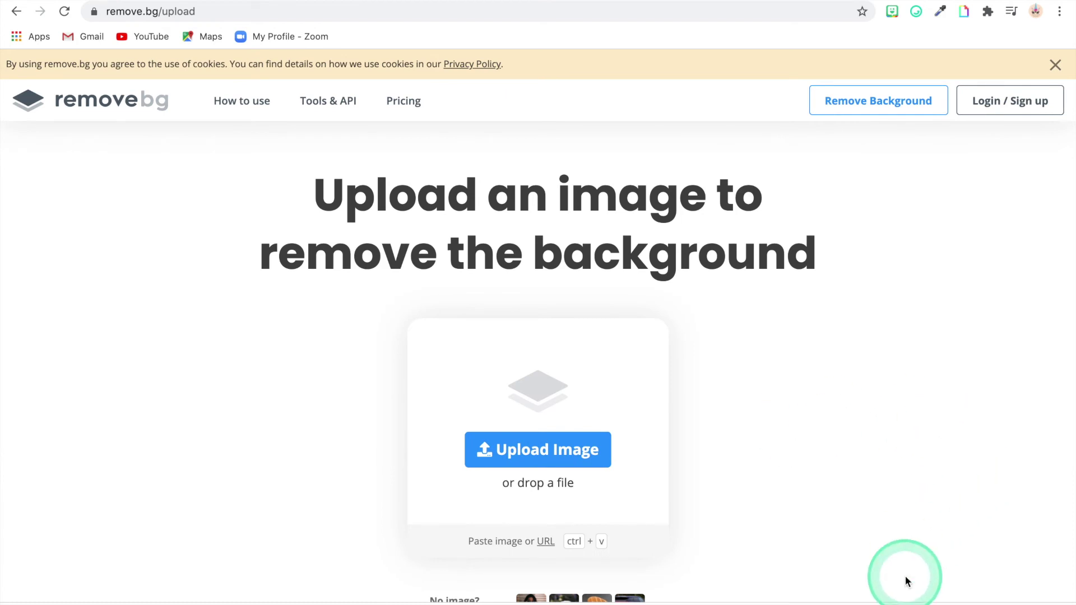
Upload the dog photo IMG_7989.JPG from Downloads to remove.bg and download the cut-out
mouse_move(901, 600)
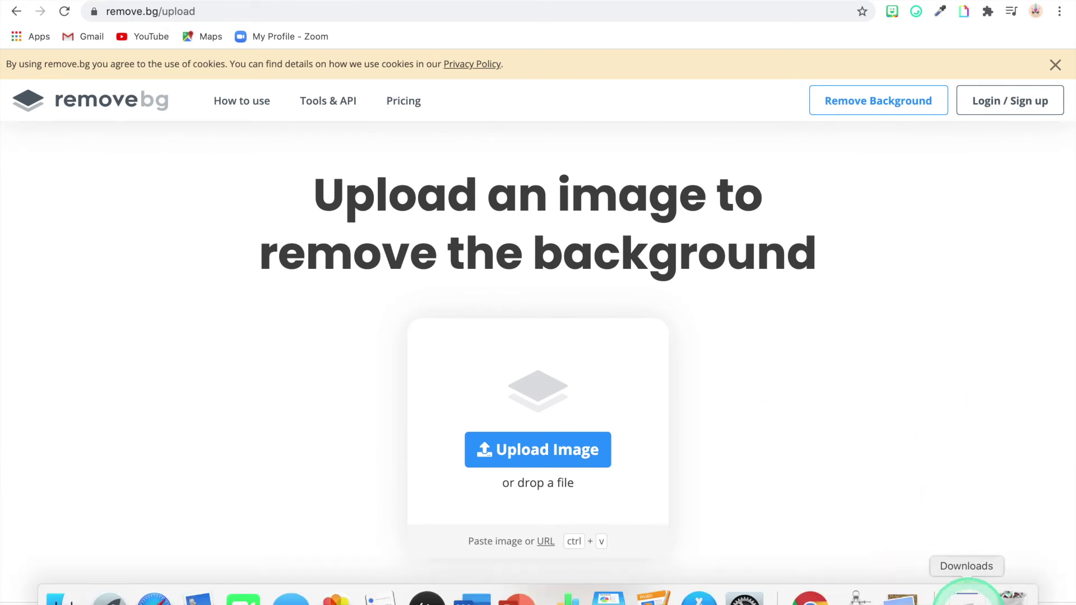
click(966, 598)
drag(966, 499, 517, 420)
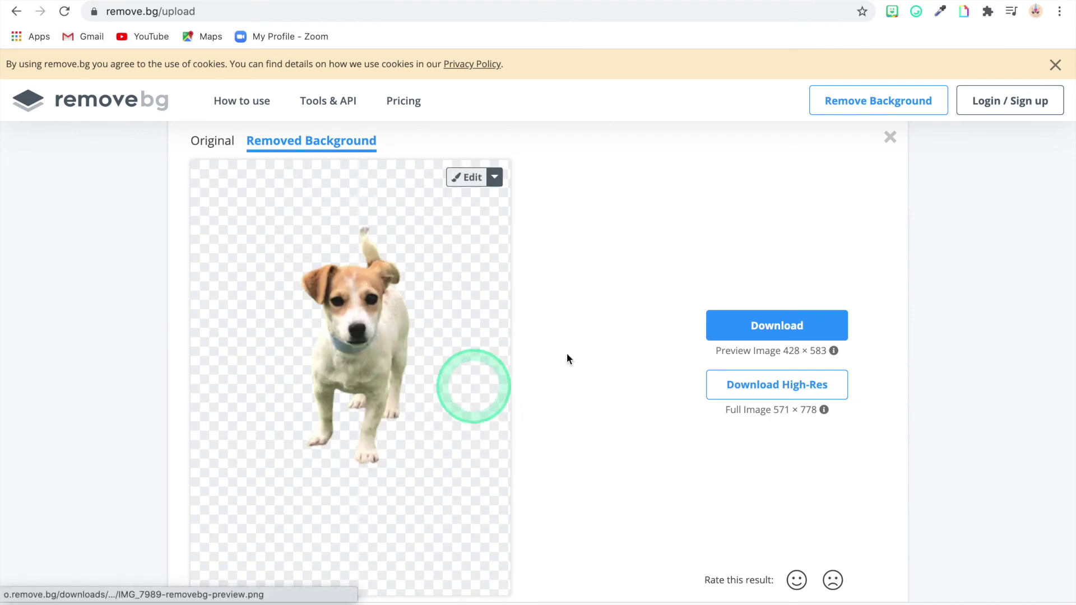
click(757, 329)
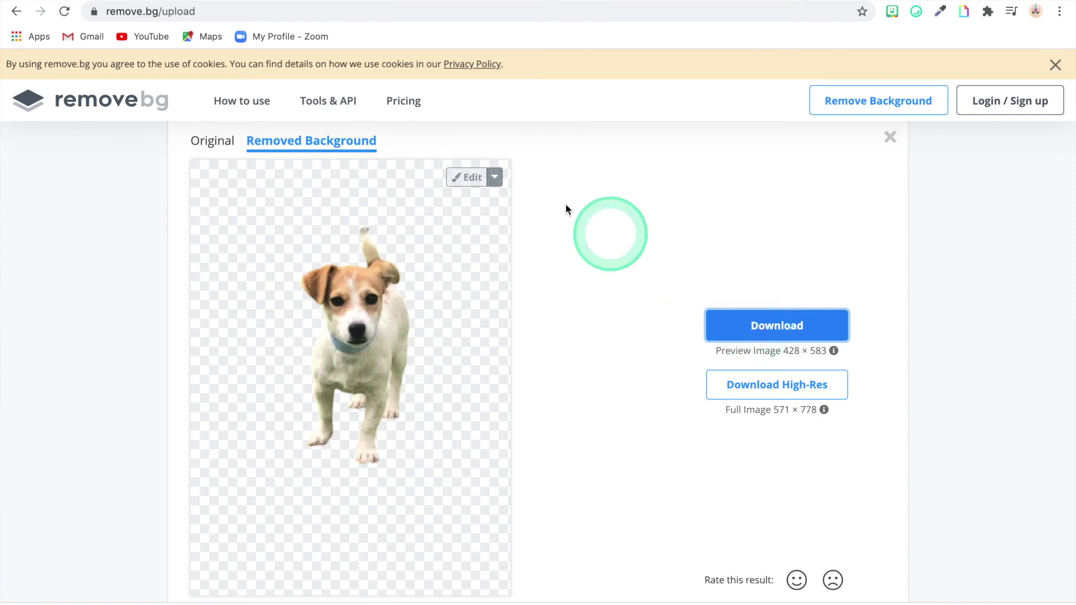
Place the background-free dog image on the Monday assignments slide 6
click(314, 1)
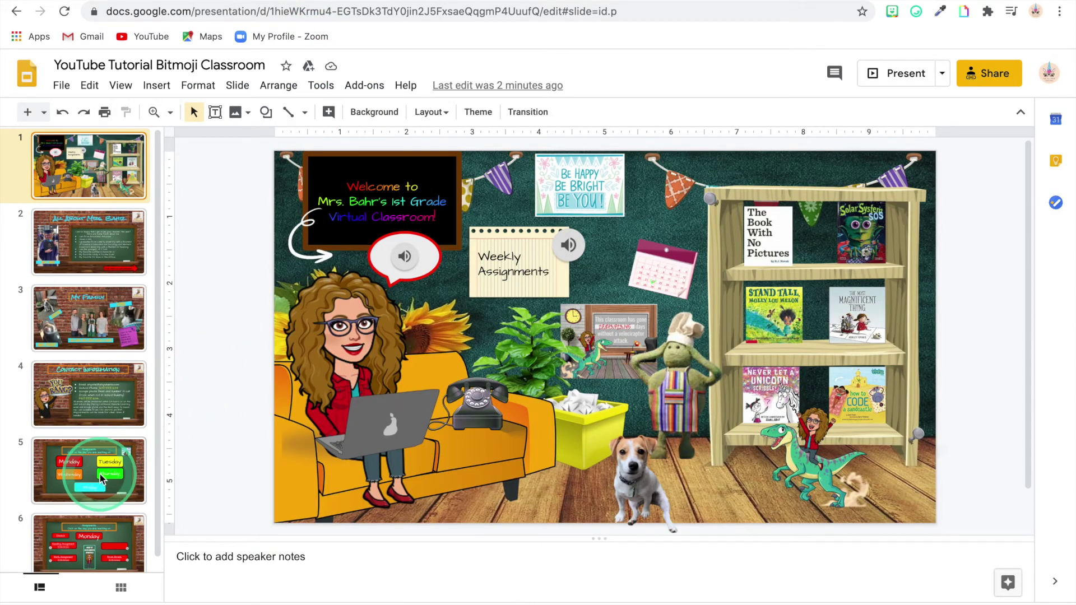
click(119, 540)
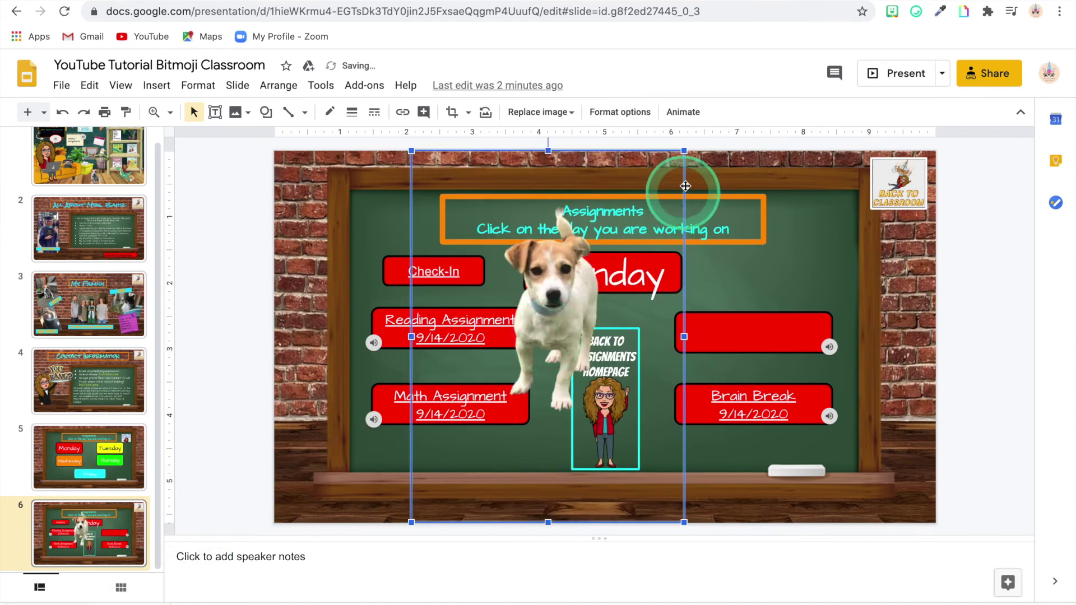
drag(685, 153, 670, 249)
Shrink the dog image and set it on the empty red button beside Monday
double_click(685, 239)
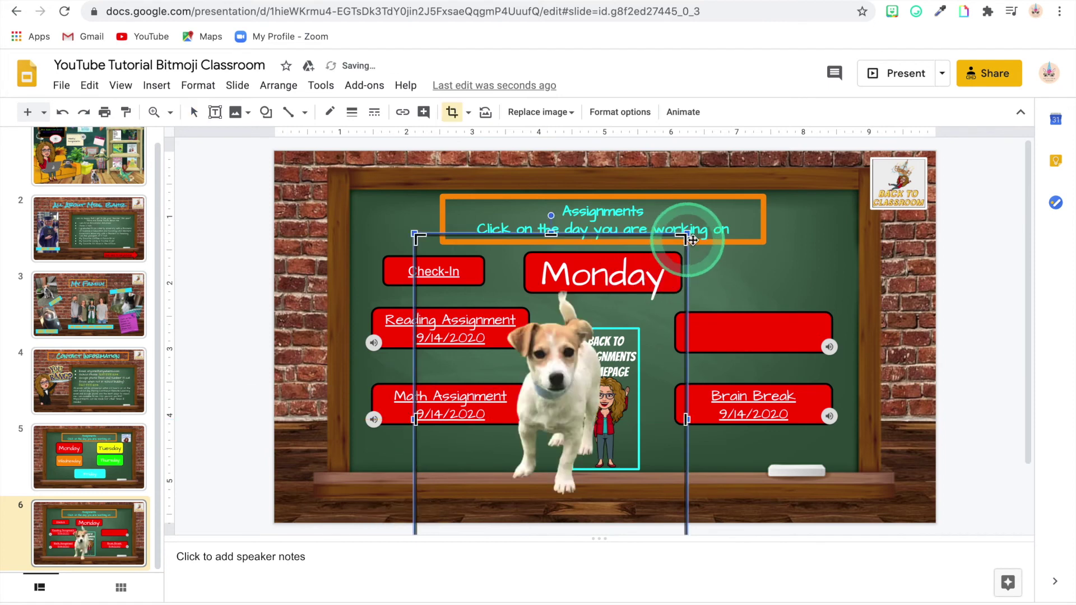
click(725, 263)
drag(690, 232, 752, 261)
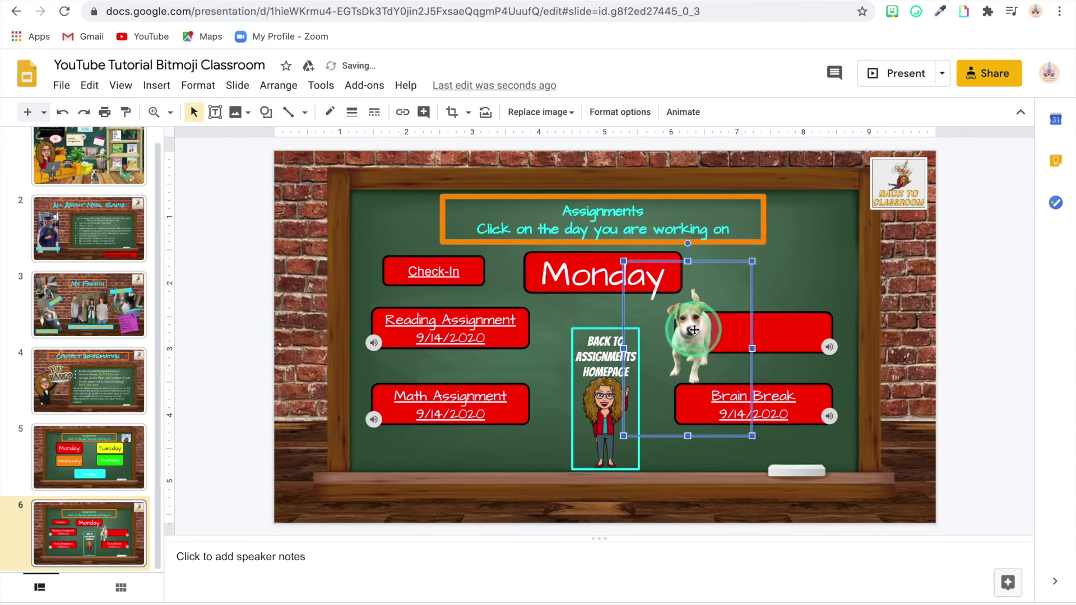
drag(718, 304, 752, 272)
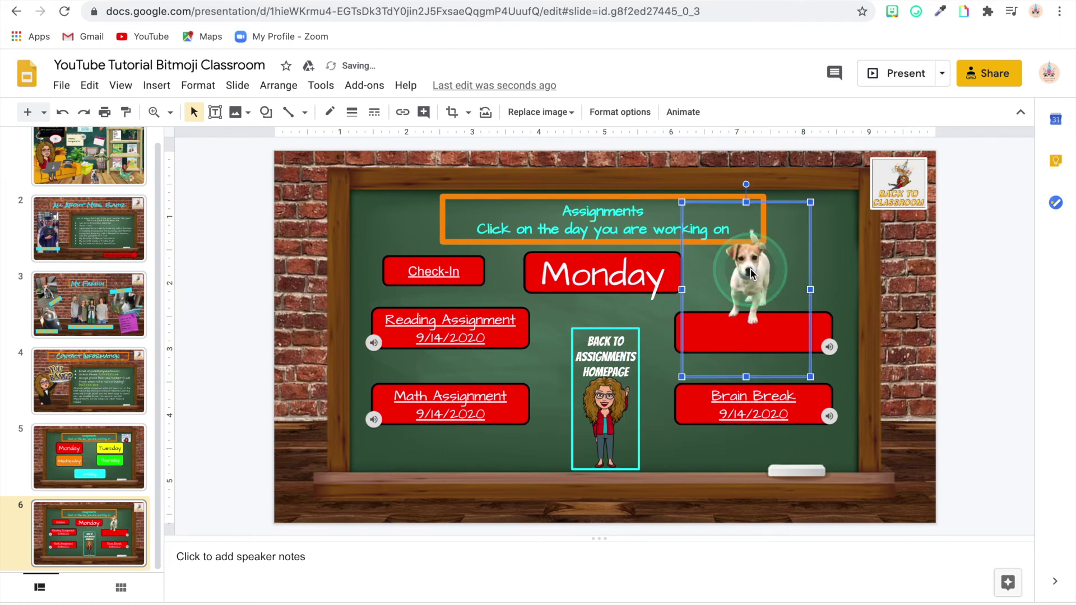
click(810, 267)
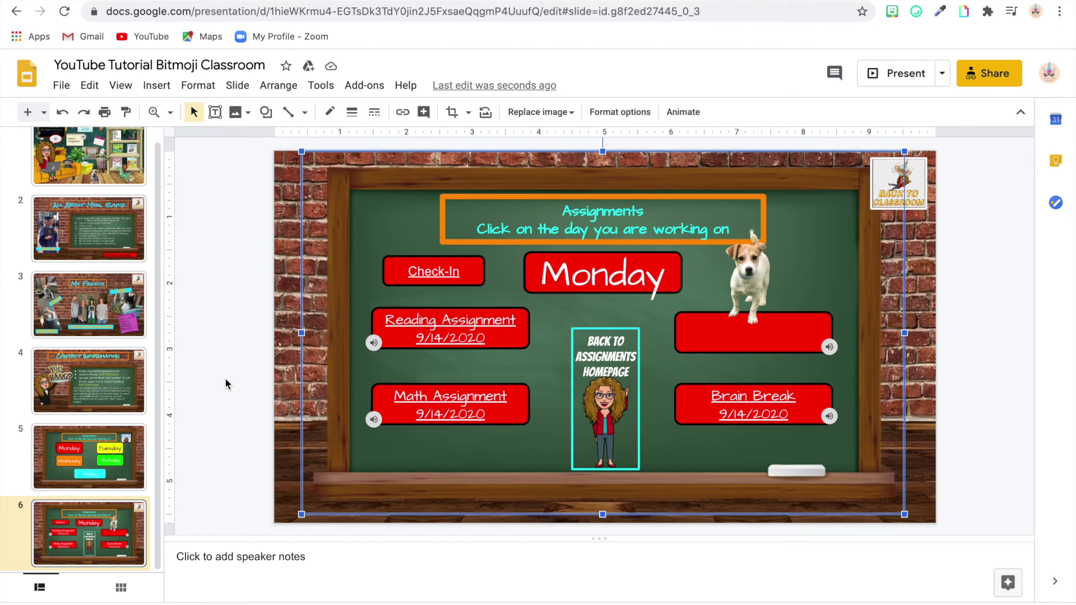
Go back to slide 1 to view the classroom scene
click(98, 167)
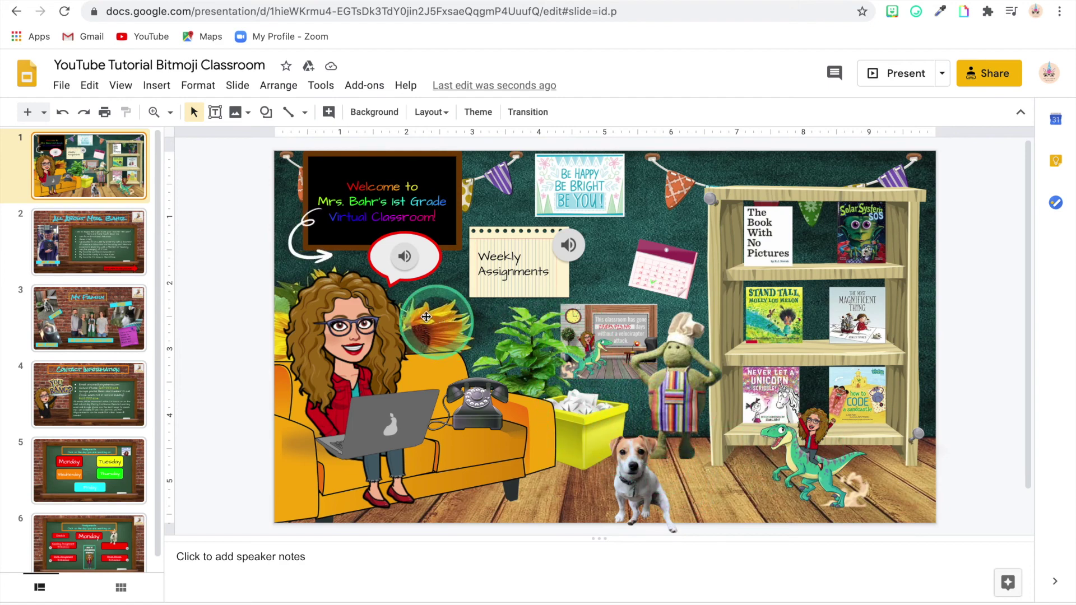
scroll(93, 437, down, 1)
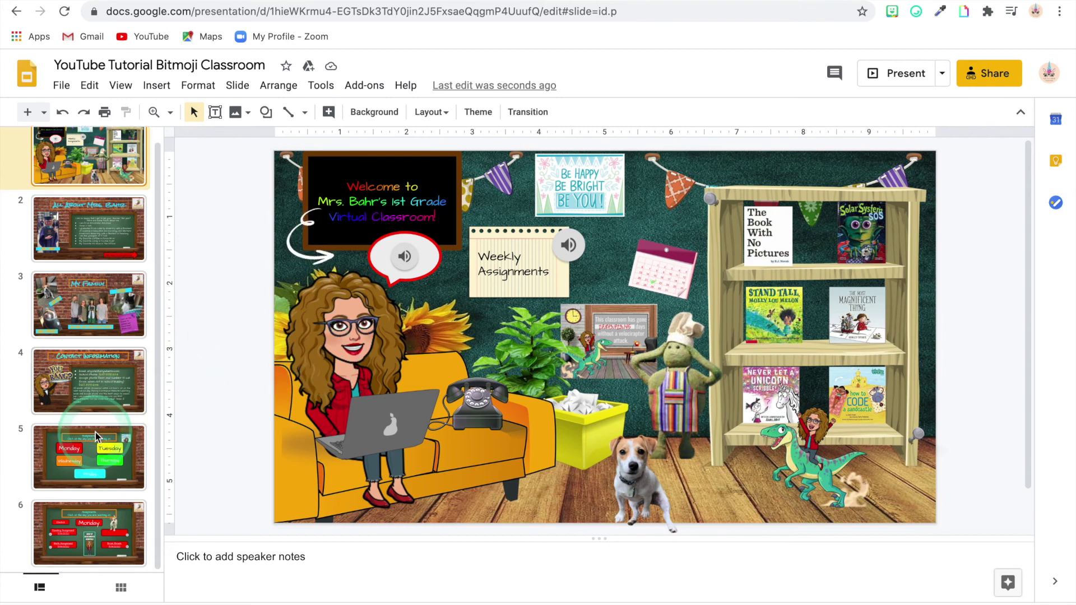
click(112, 524)
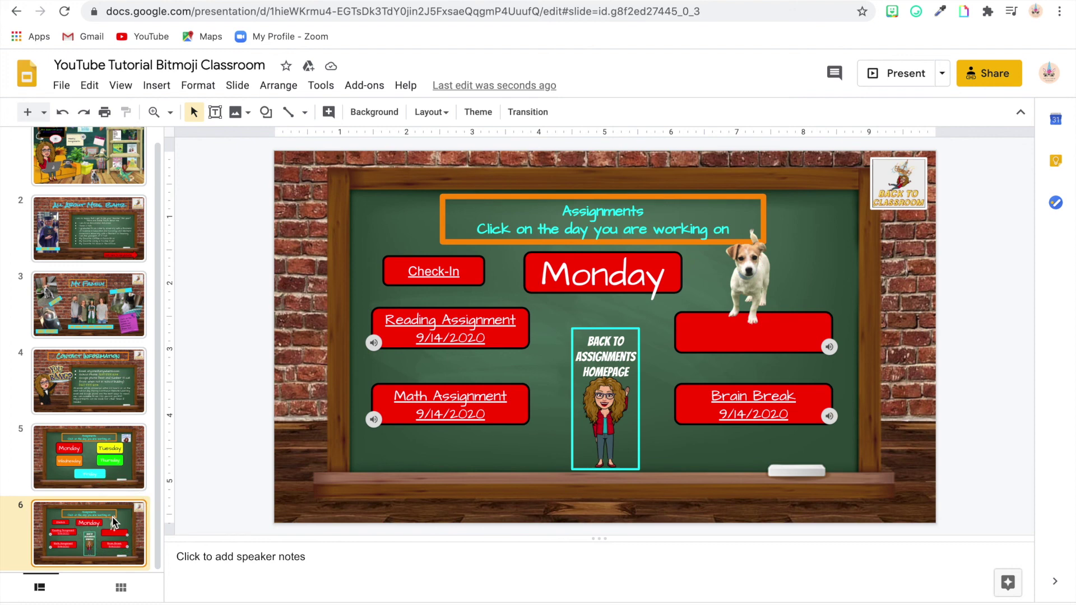
scroll(113, 522, up, 1)
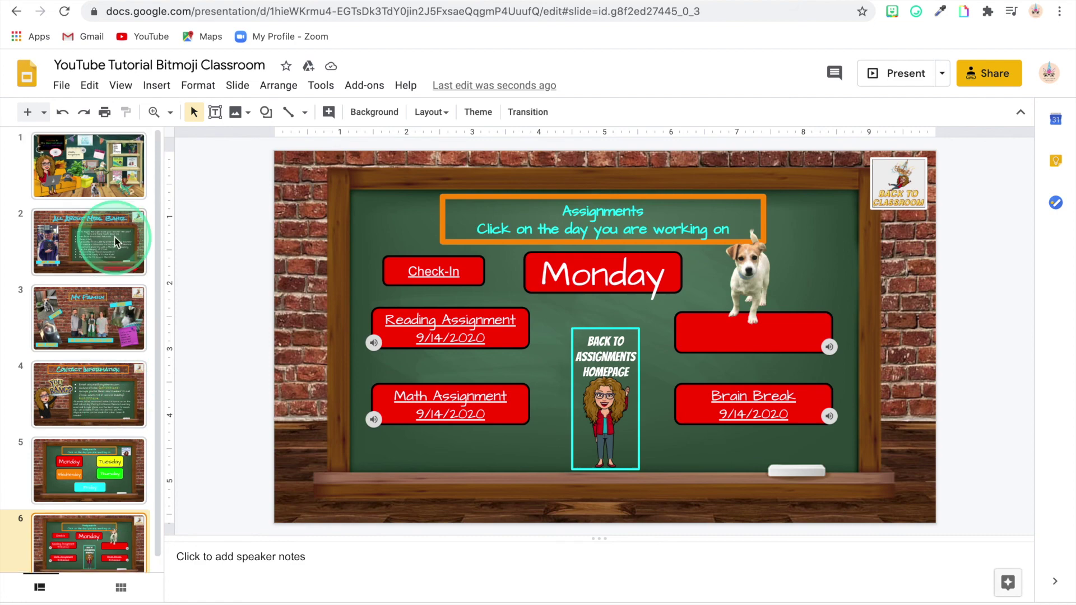
click(107, 164)
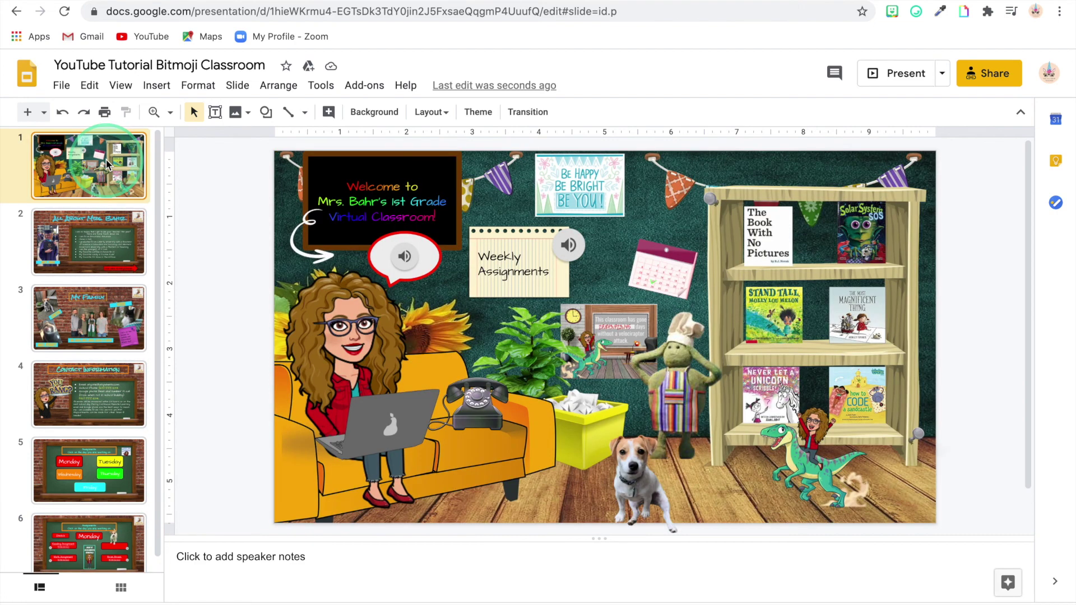